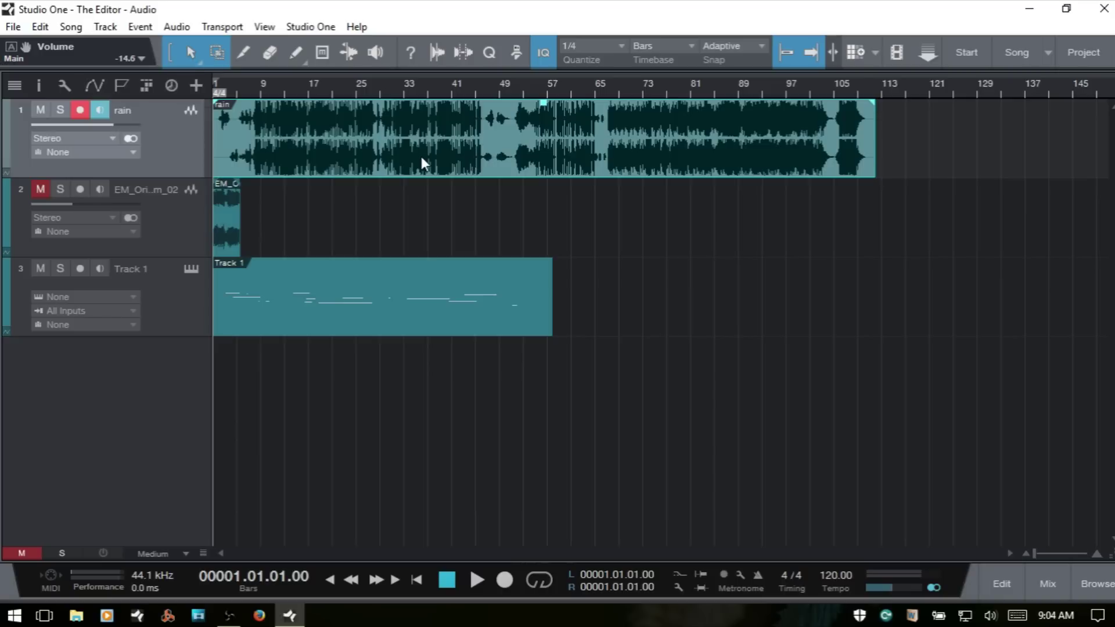
# Open the Track 1 note part in the editor
pyautogui.click(330, 323)
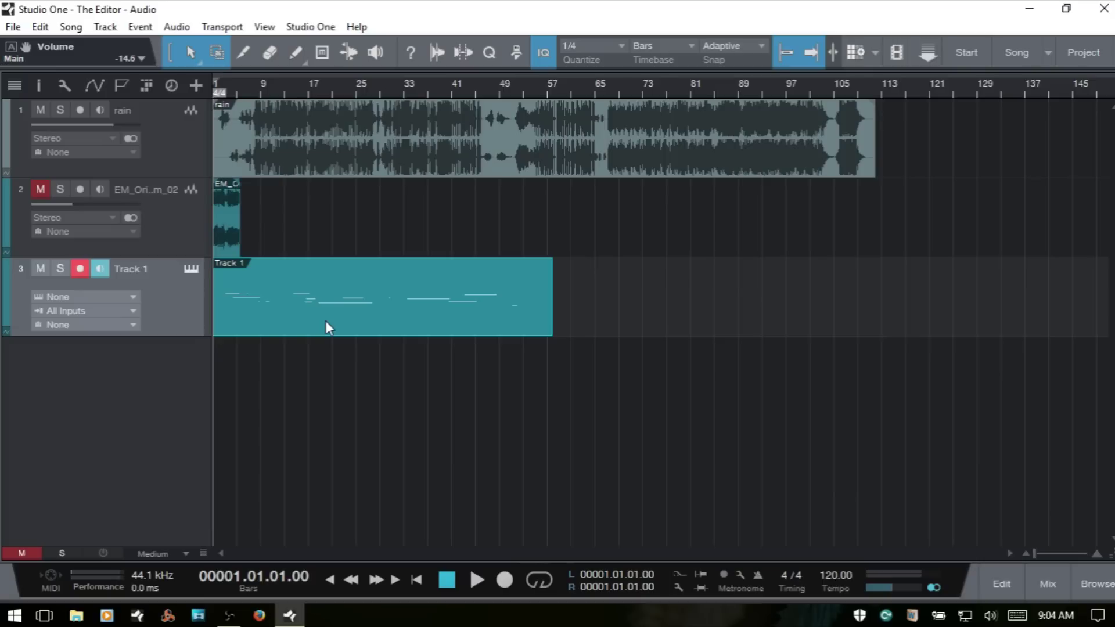
pyautogui.click(381, 166)
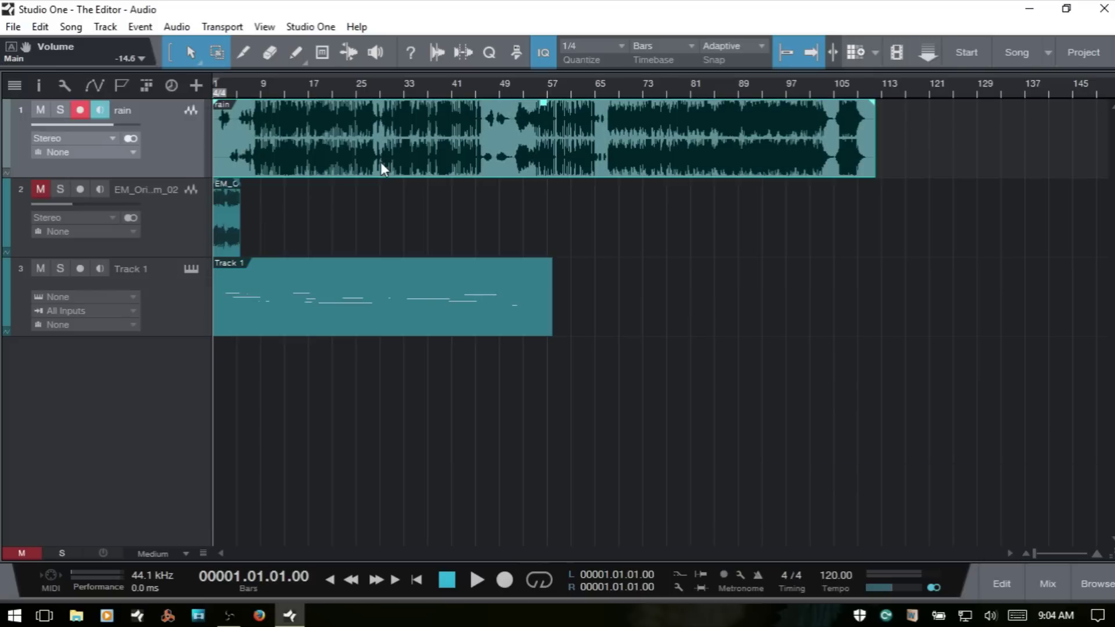
pyautogui.doubleClick(427, 164)
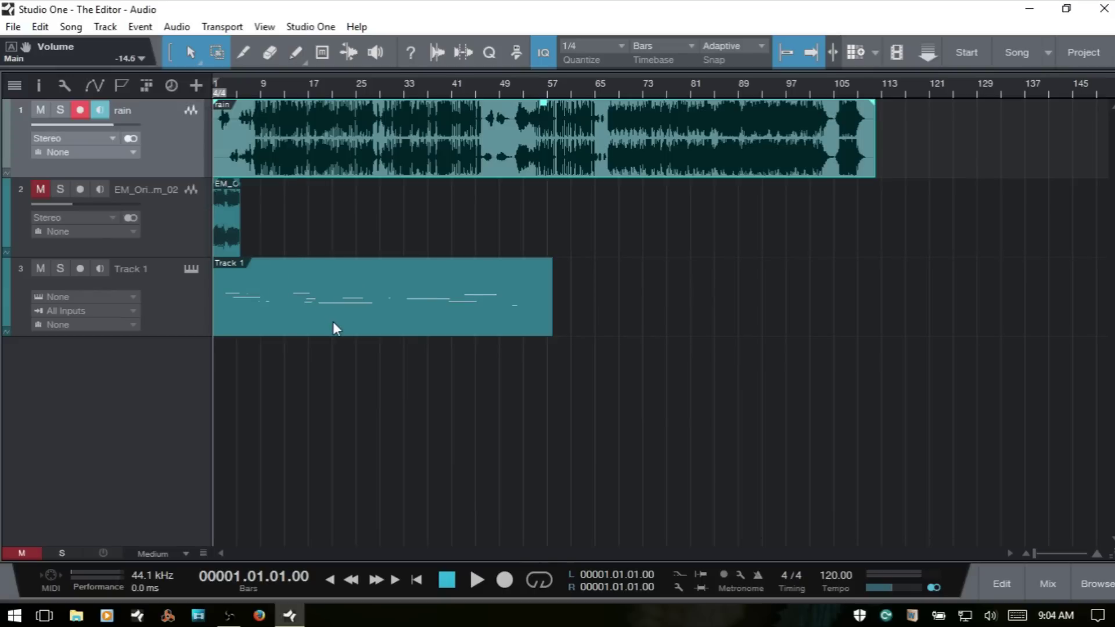
pyautogui.click(334, 326)
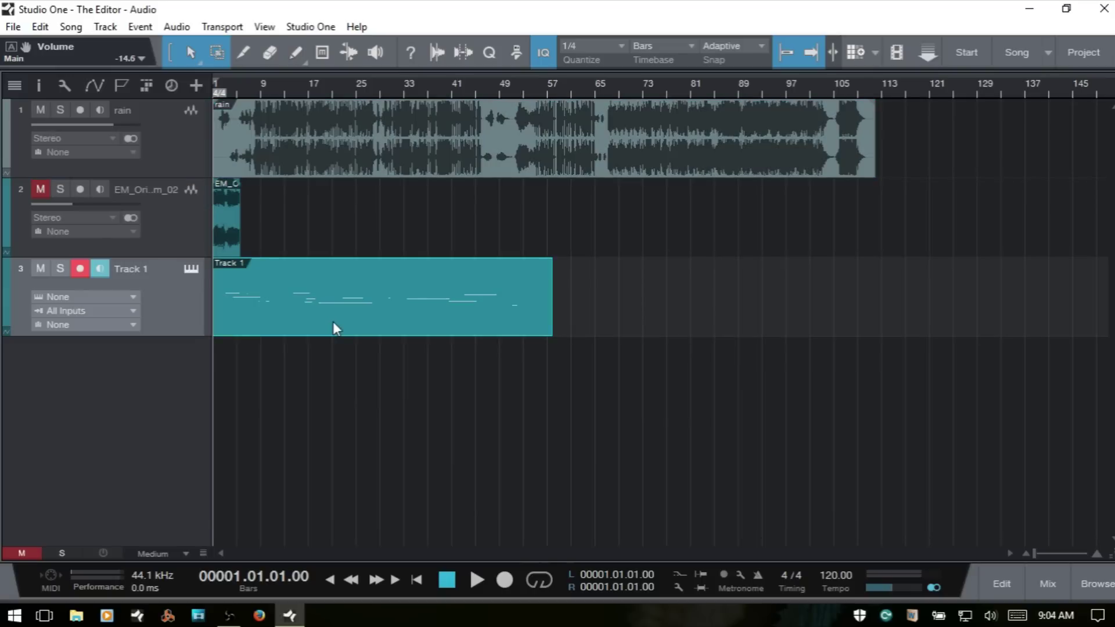
pyautogui.doubleClick(333, 322)
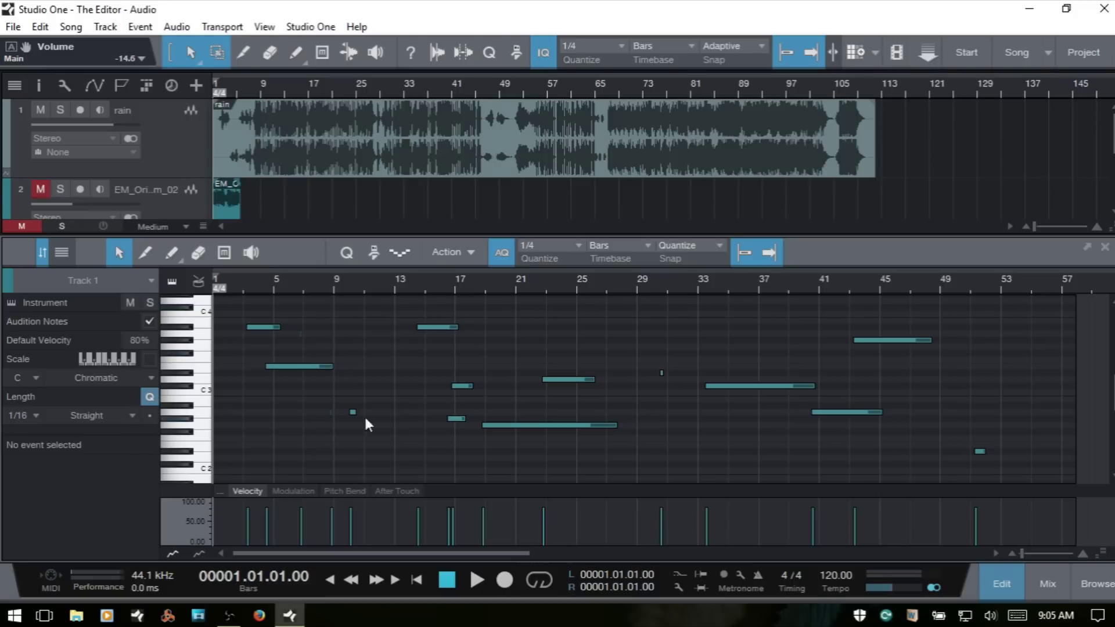
# Show the rain audio event in the editor and toggle the editor view, finishing with it closed
pyautogui.click(178, 146)
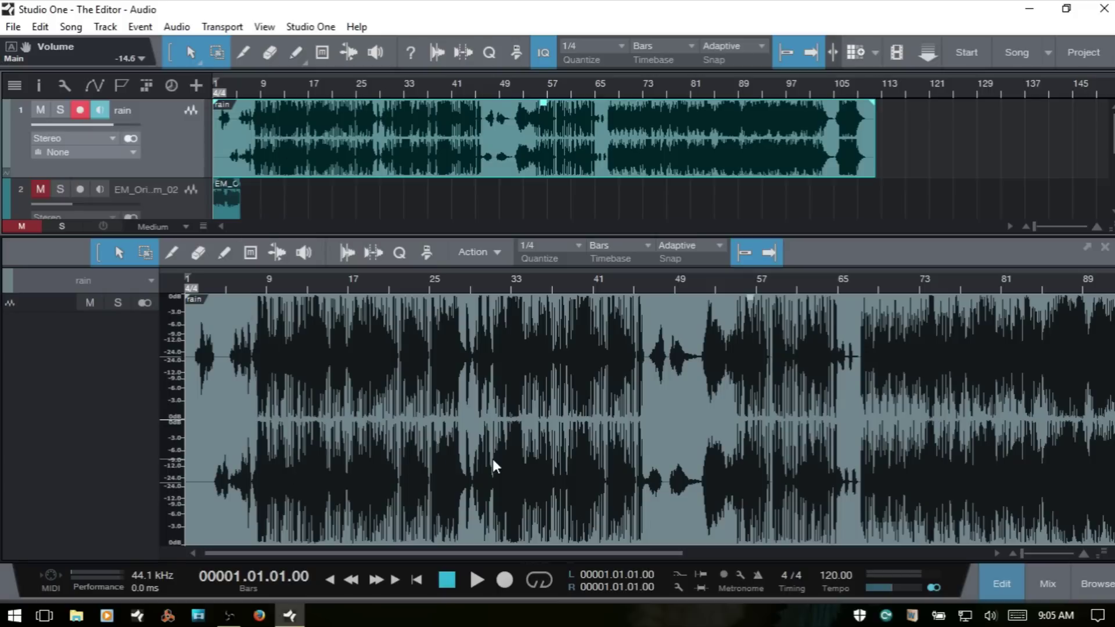
pyautogui.press('F2')
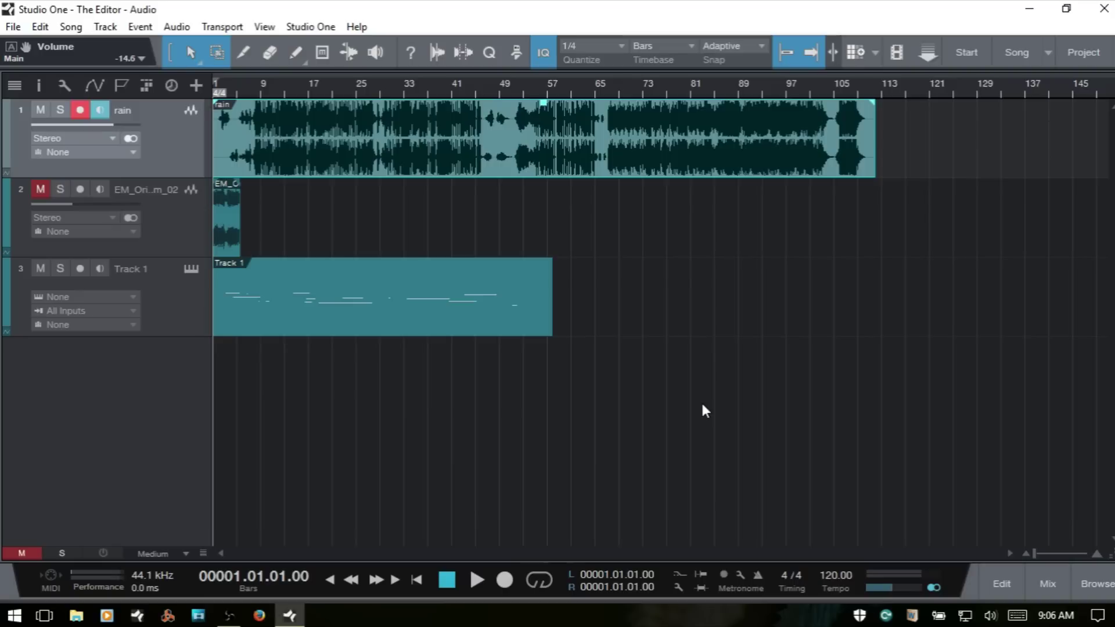
pyautogui.doubleClick(585, 169)
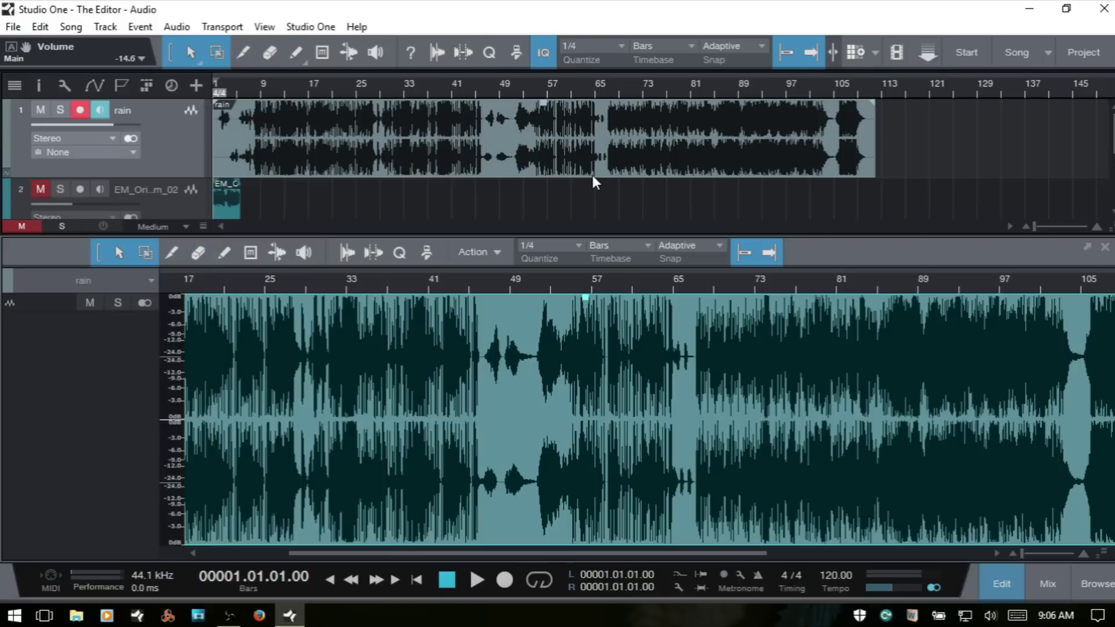
pyautogui.press('F2')
pyautogui.press('F2')
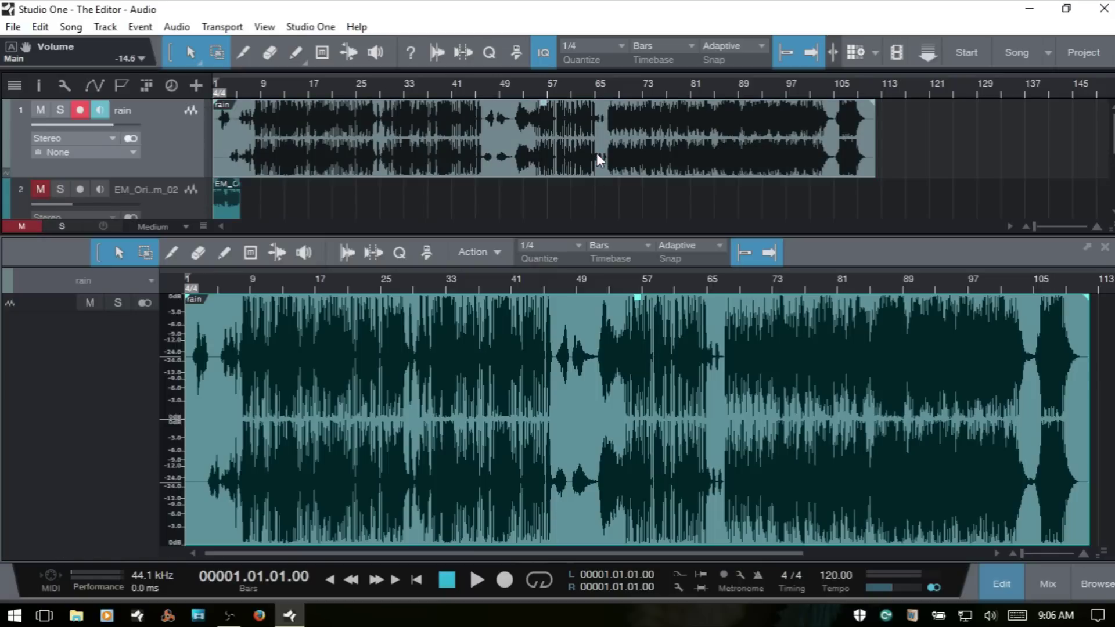
pyautogui.press('F2')
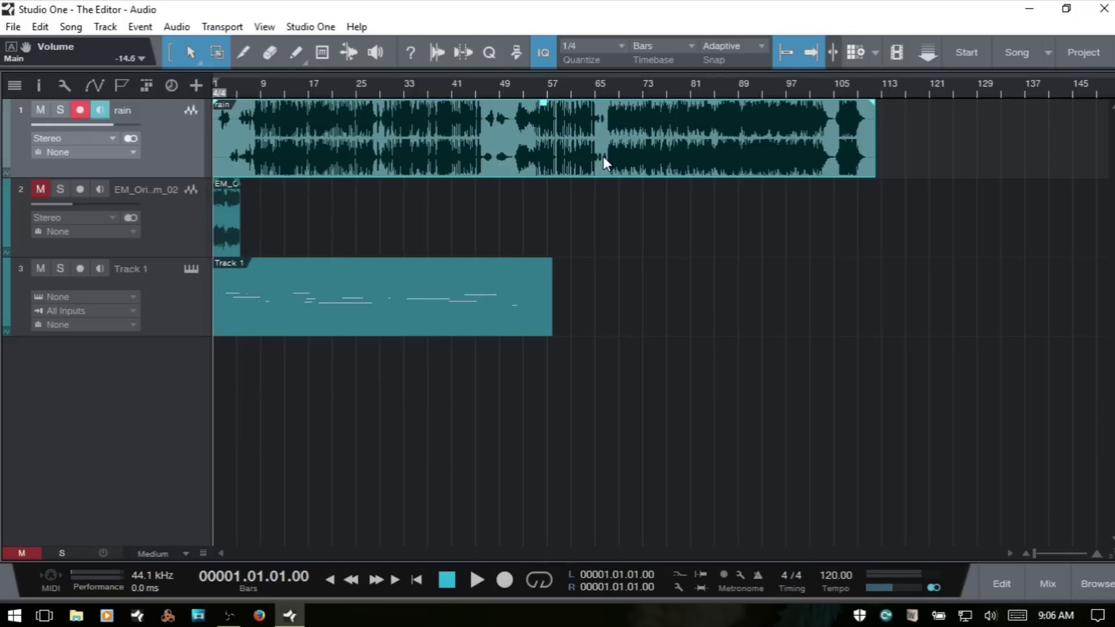
# Toggle the editor view on and off, finishing with it open on the rain audio event
pyautogui.click(999, 585)
pyautogui.click(999, 584)
pyautogui.click(264, 26)
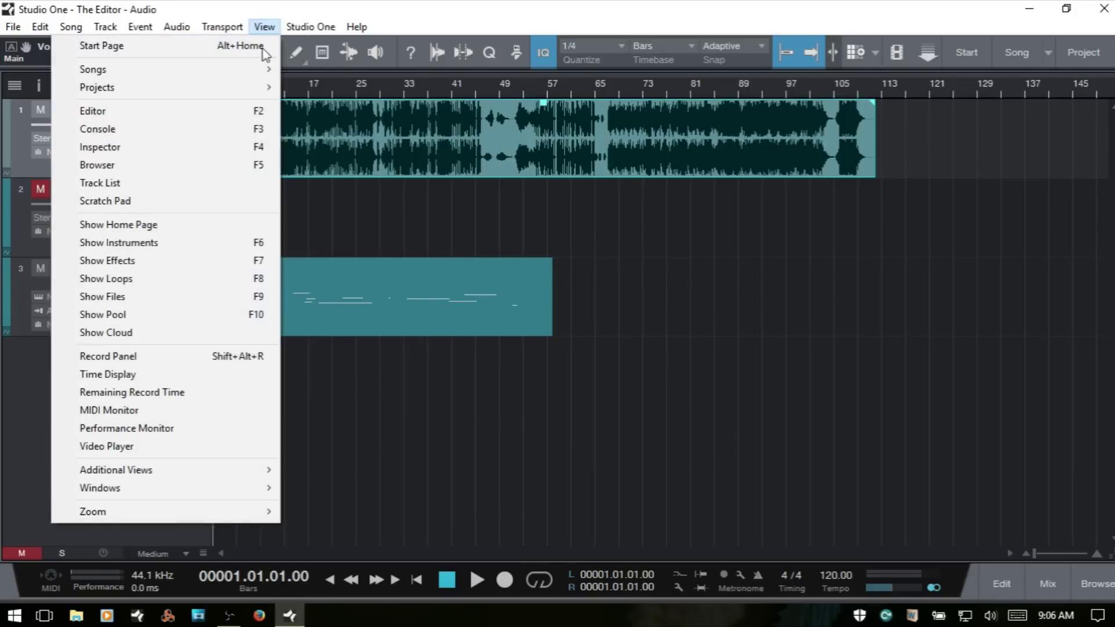
pyautogui.click(260, 111)
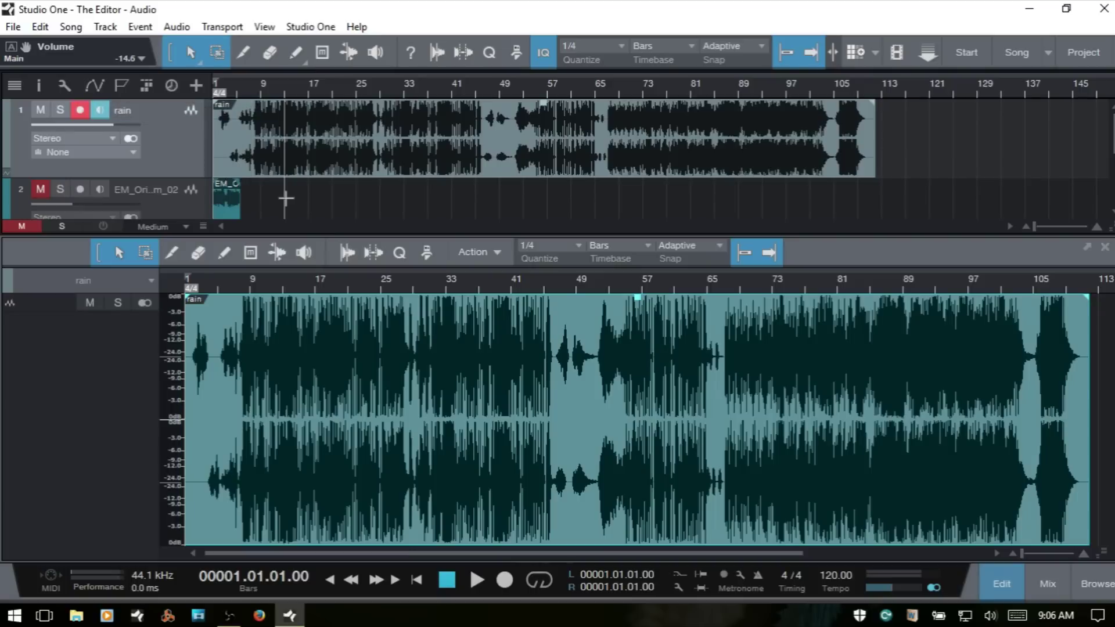
# Detach the editor into a floating window, resize it and move it up beside the track headers
pyautogui.click(1086, 247)
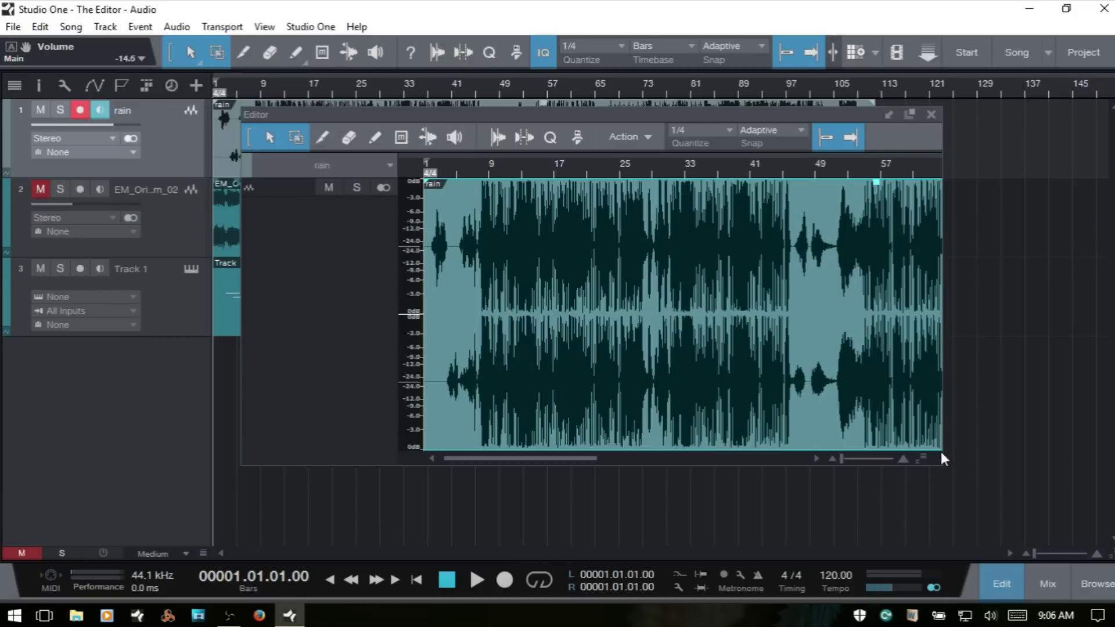
pyautogui.moveTo(939, 460); pyautogui.dragTo(908, 482)
pyautogui.moveTo(548, 114); pyautogui.dragTo(521, 95)
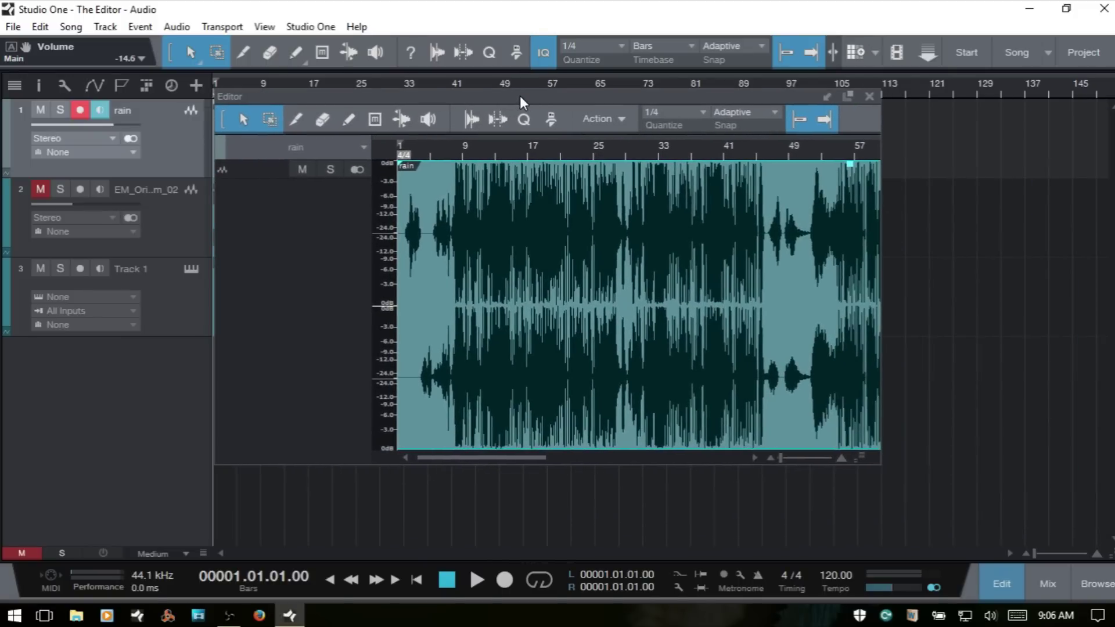
# Maximize the floating editor, restore its size and dock it back below the arrangement
pyautogui.click(847, 97)
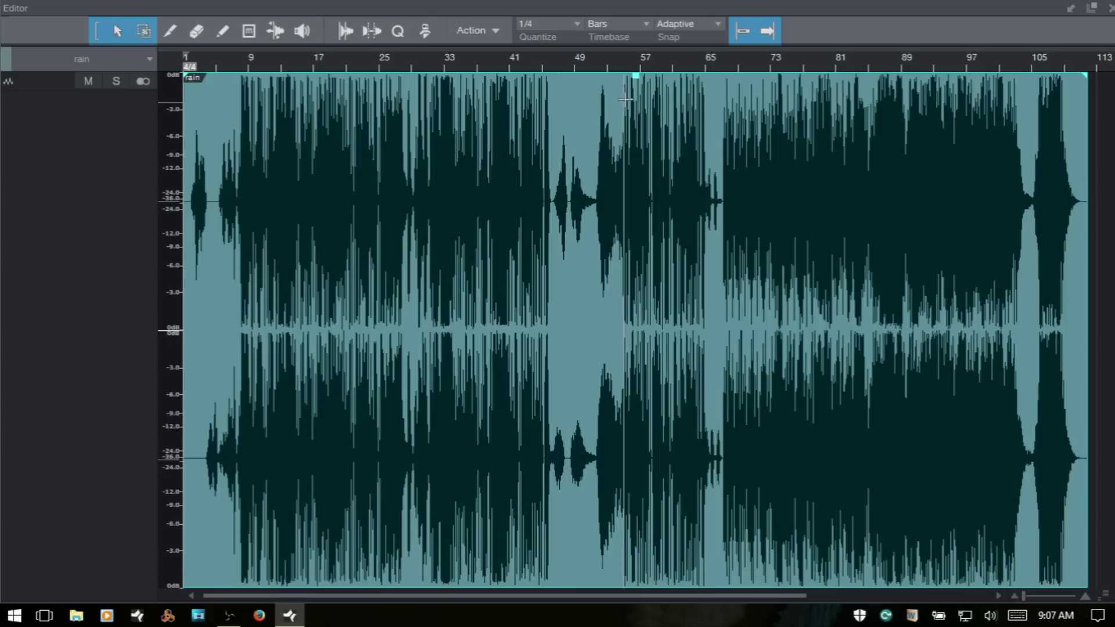
pyautogui.click(1094, 9)
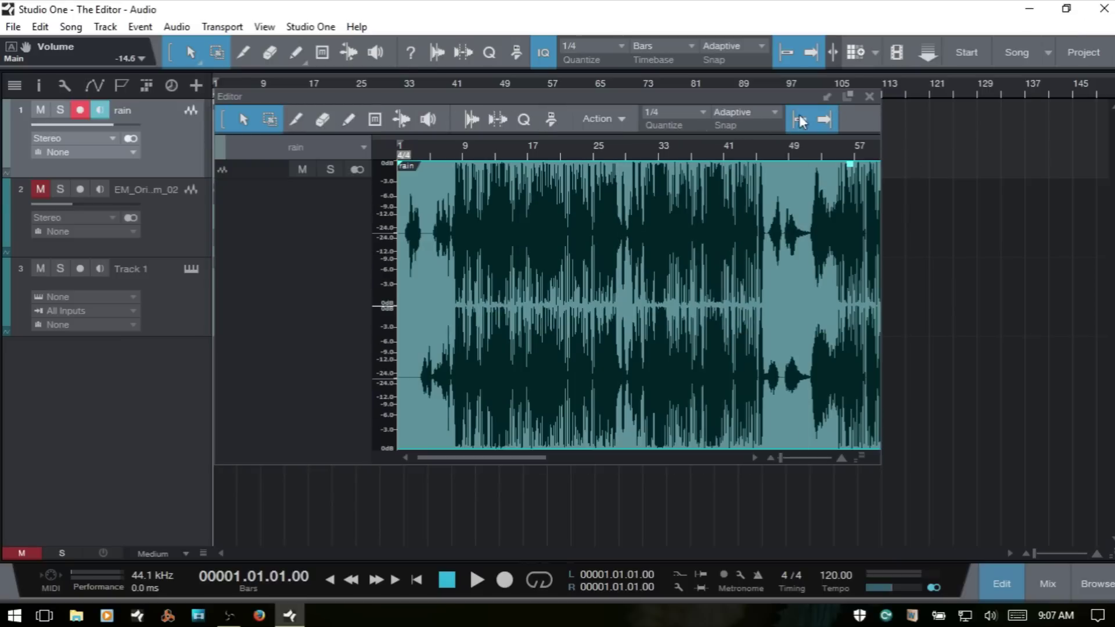
pyautogui.click(828, 95)
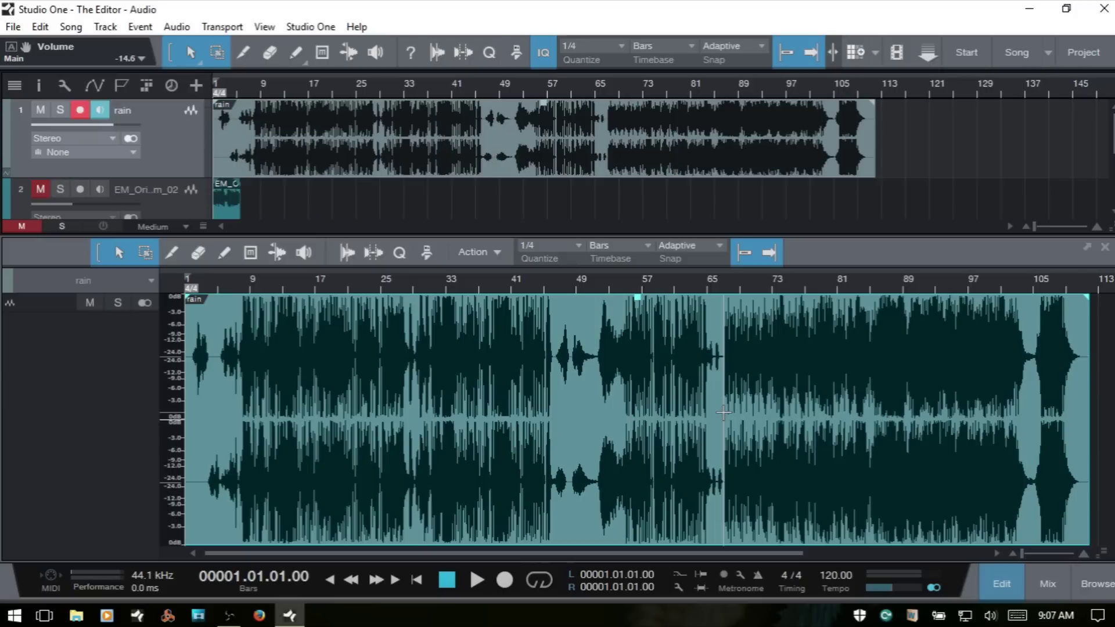
# Zoom the rain waveform in horizontally to its first bars and back out to the full event
pyautogui.press('e')
pyautogui.press('e')
pyautogui.press('e')
pyautogui.press('e')
pyautogui.press('e')
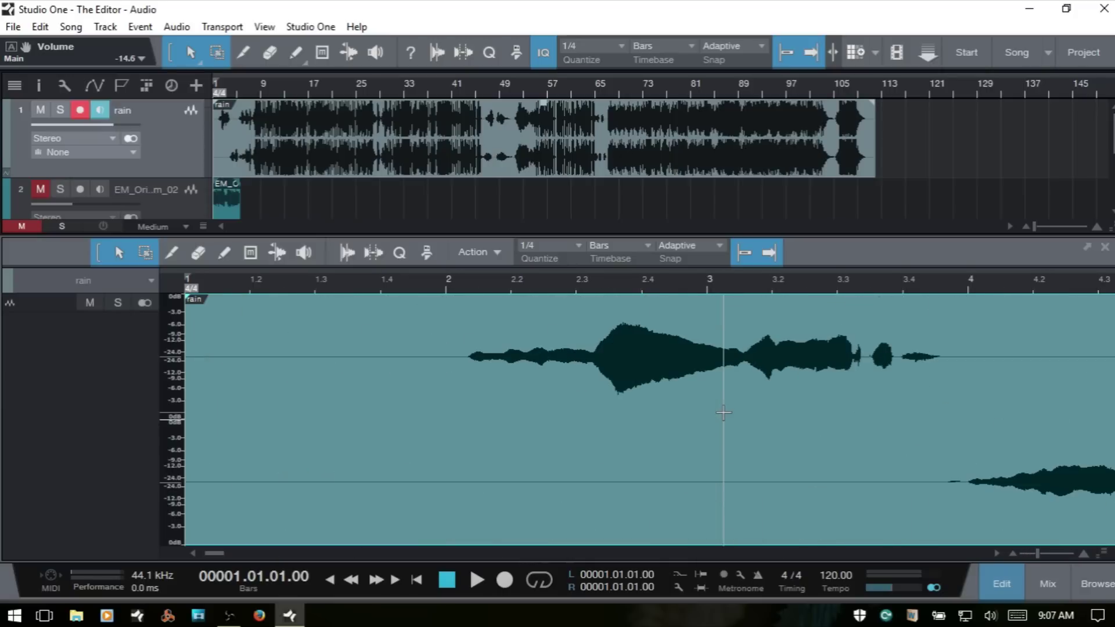
pyautogui.press('e')
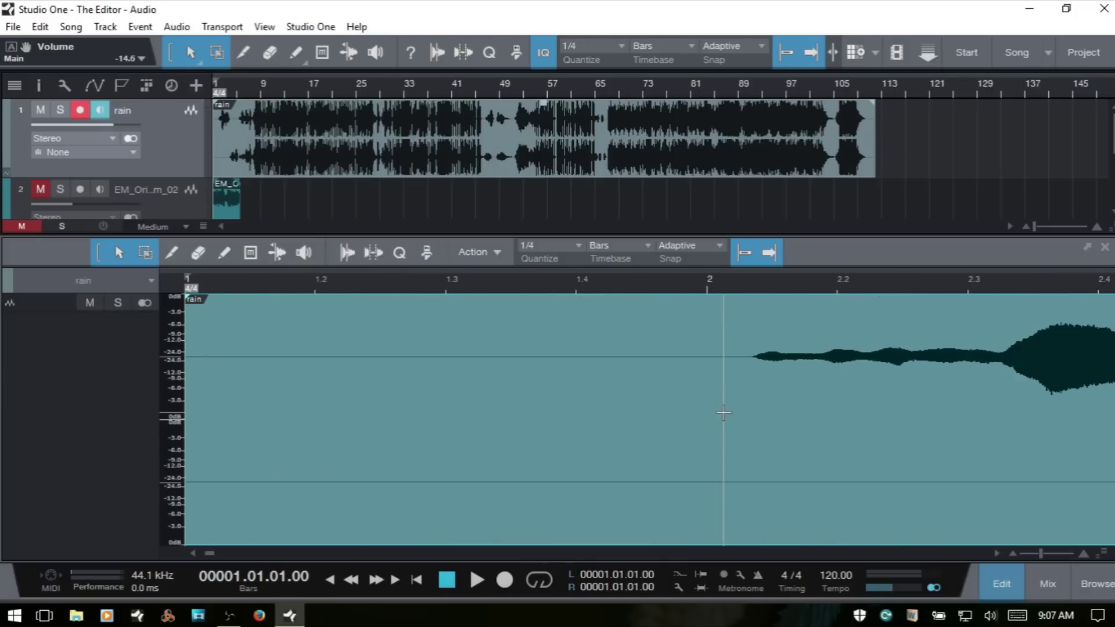
pyautogui.press('w')
pyautogui.press('w')
pyautogui.press('w')
pyautogui.press('w')
pyautogui.press('w')
pyautogui.press('w')
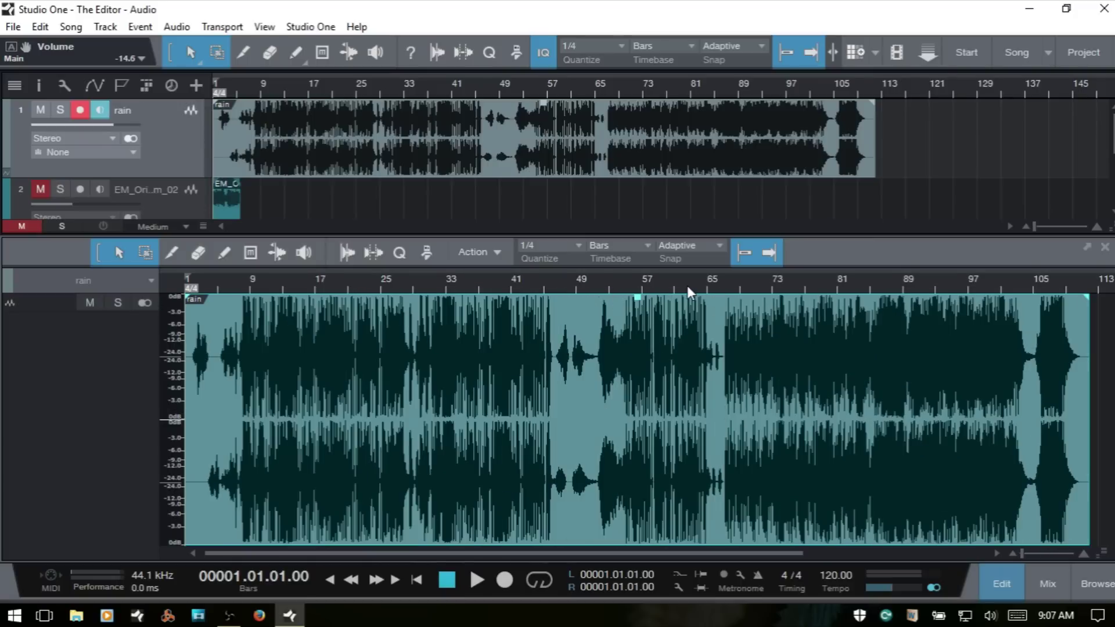
# Zoom in horizontally on the middle of the rain waveform, and enlarge its amplitude display and reset it to normal
pyautogui.moveTo(677, 284)
pyautogui.mouseDown()
pyautogui.moveTo(674, 373)
pyautogui.moveTo(672, 317)
pyautogui.moveTo(679, 367)
pyautogui.moveTo(696, 295)
pyautogui.mouseUp()
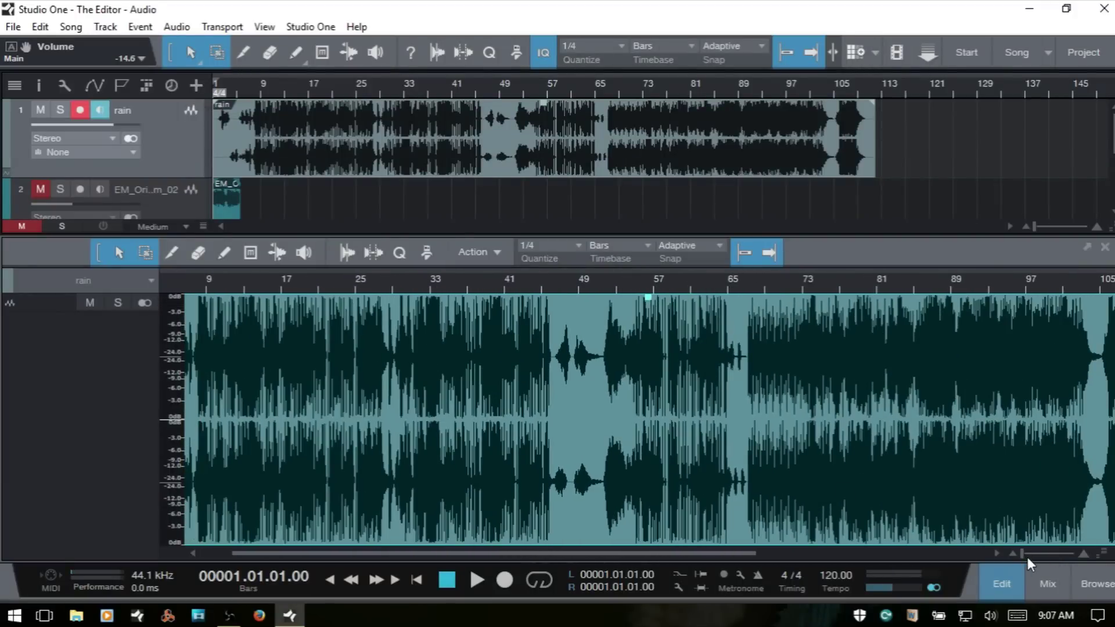
pyautogui.moveTo(1024, 555)
pyautogui.mouseDown()
pyautogui.moveTo(1043, 555)
pyautogui.moveTo(1024, 556)
pyautogui.mouseUp()
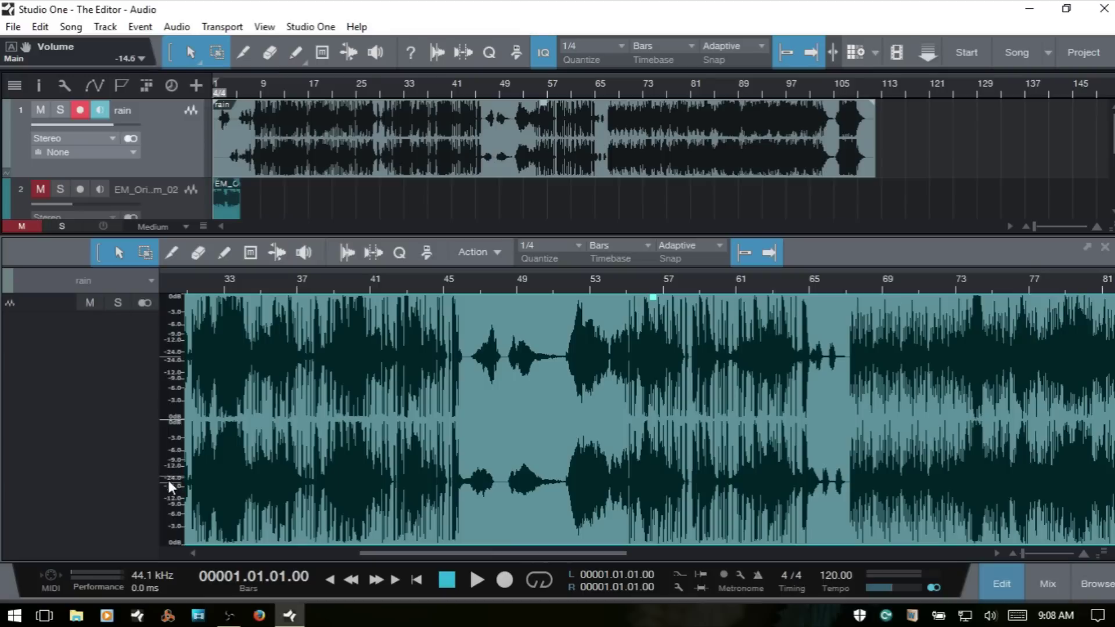
pyautogui.moveTo(173, 523)
pyautogui.mouseDown()
pyautogui.moveTo(183, 463)
pyautogui.moveTo(179, 514)
pyautogui.mouseUp()
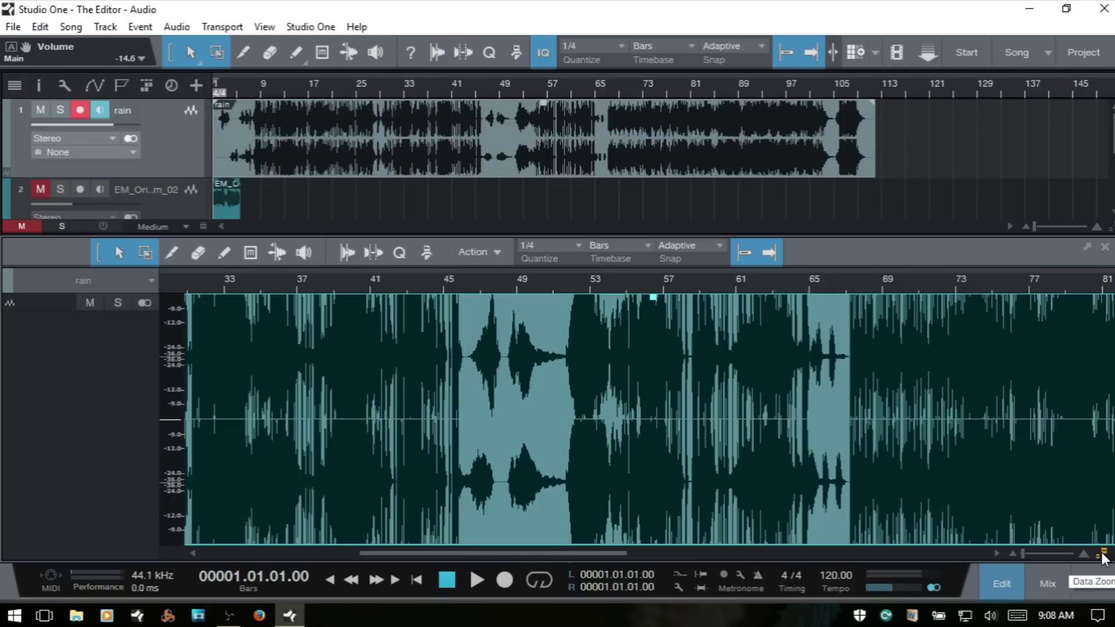
pyautogui.moveTo(1103, 557)
pyautogui.mouseDown()
pyautogui.moveTo(1102, 478)
pyautogui.moveTo(1096, 525)
pyautogui.moveTo(1100, 511)
pyautogui.moveTo(1108, 566)
pyautogui.mouseUp()
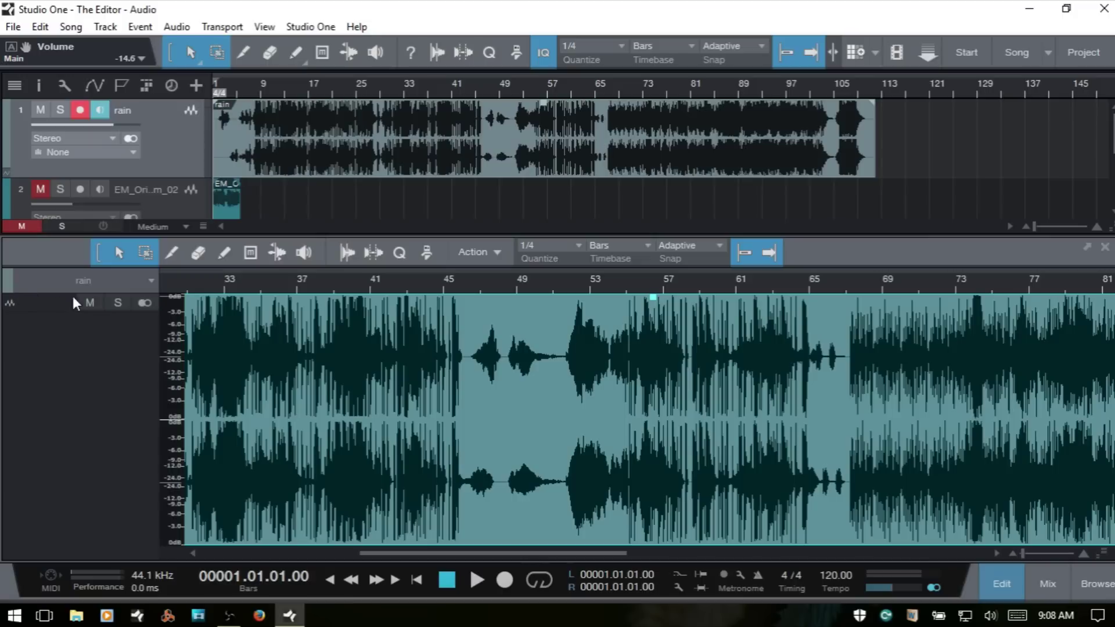
# Assign the first grey-teal palette colour to the rain track from the editor
pyautogui.click(7, 283)
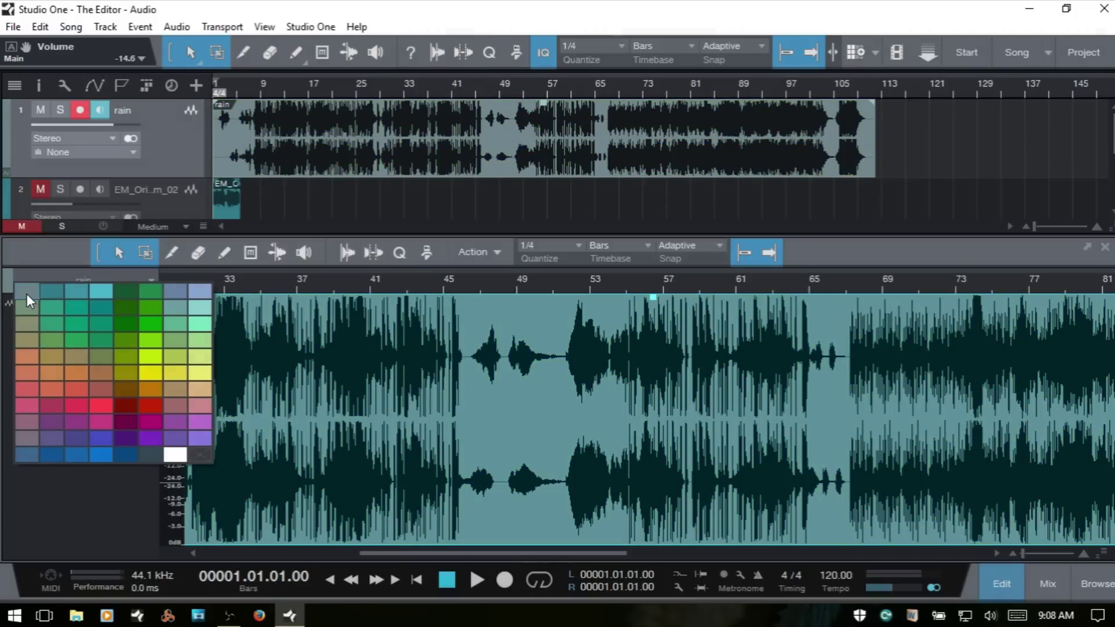
pyautogui.click(26, 294)
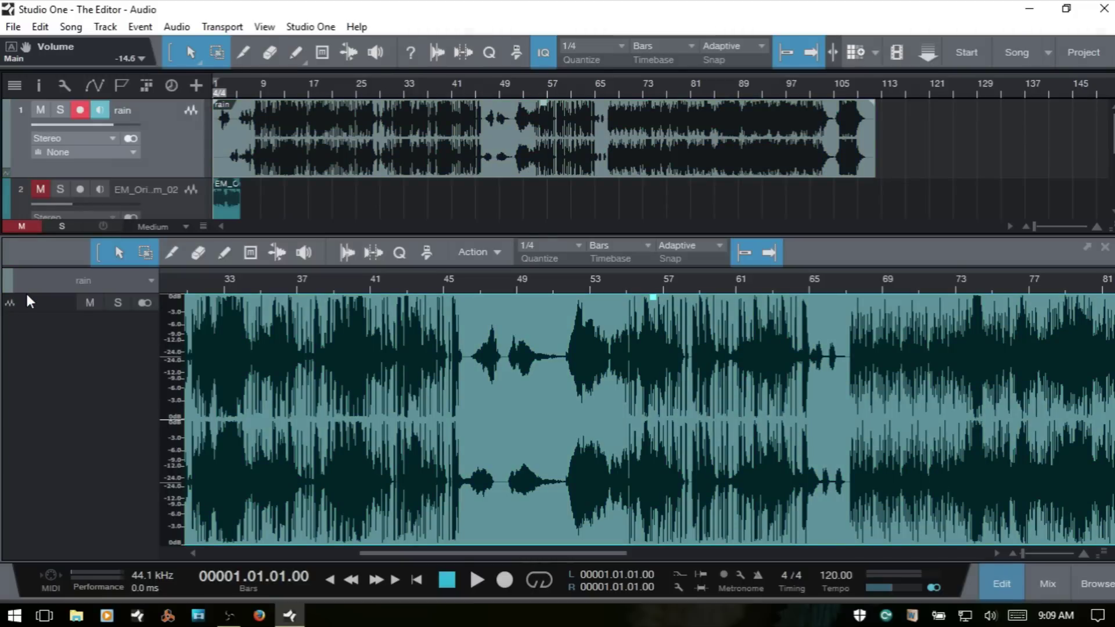
# Switch the editor to the EM_Oriental Orchestra 07_C#_90bpm_02 track, view its event at bar 1, and return to the rain track
pyautogui.click(150, 280)
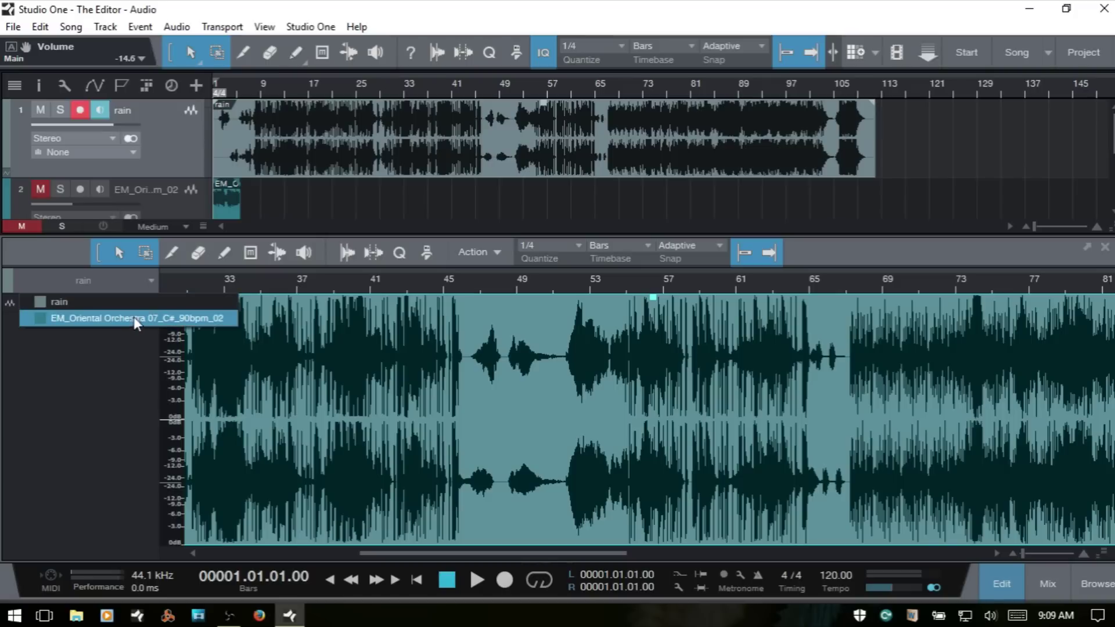
pyautogui.click(100, 318)
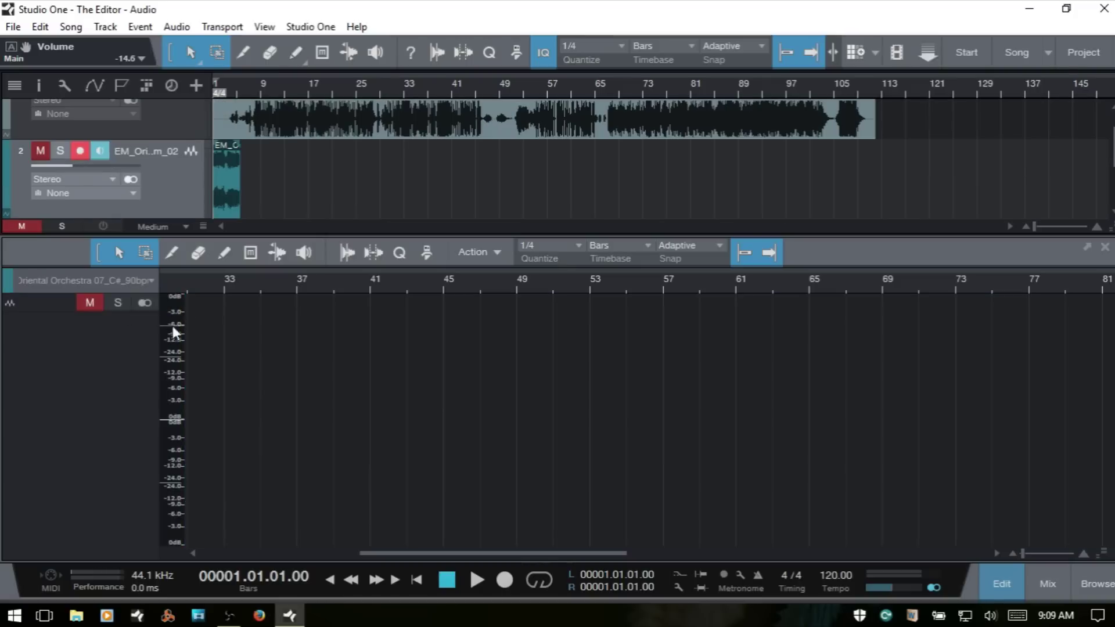
pyautogui.moveTo(487, 552); pyautogui.dragTo(312, 548)
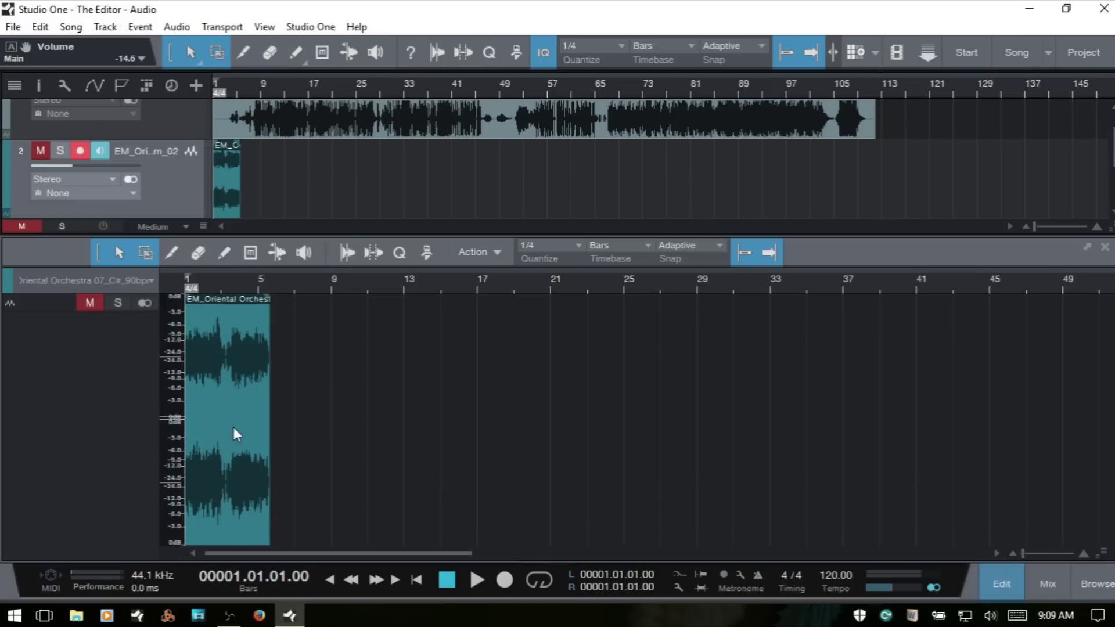
pyautogui.click(148, 280)
pyautogui.click(75, 302)
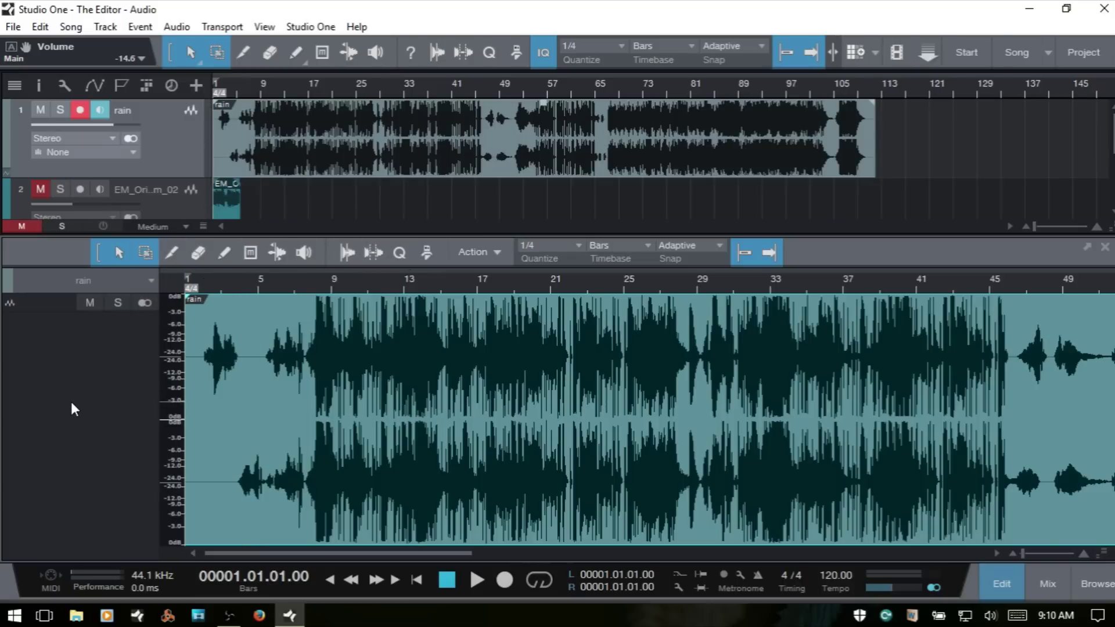
# Cycle the editor through the Range, Split, Eraser, Paint, Mute, Bend and Listen tools, and return to the Arrow tool
pyautogui.press('2')
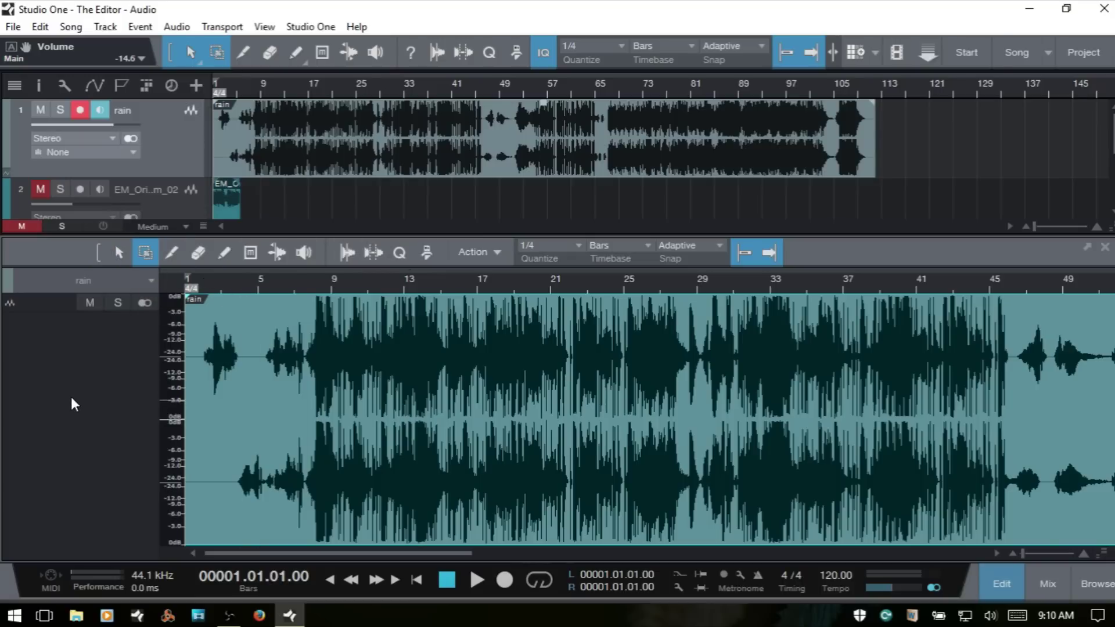
pyautogui.press('5')
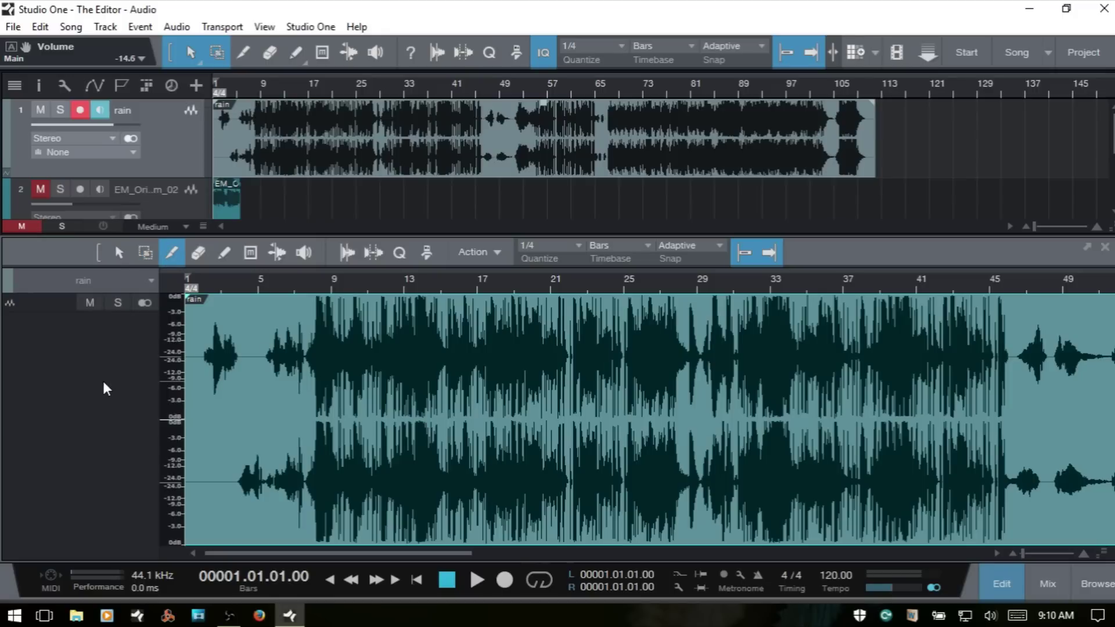
pyautogui.press('4')
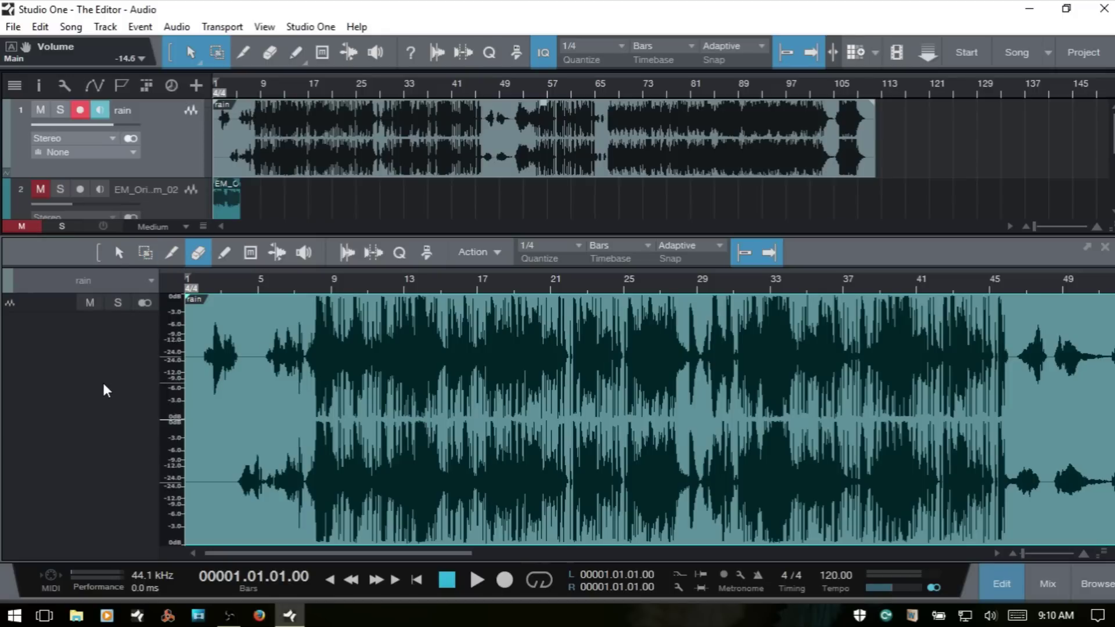
pyautogui.press('5')
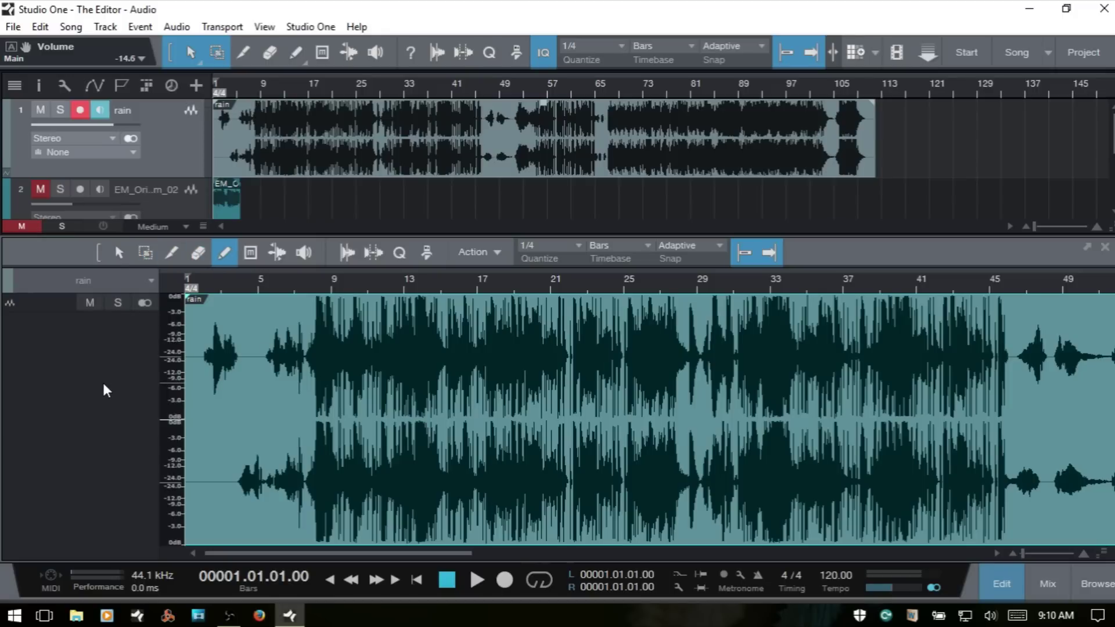
pyautogui.press('6')
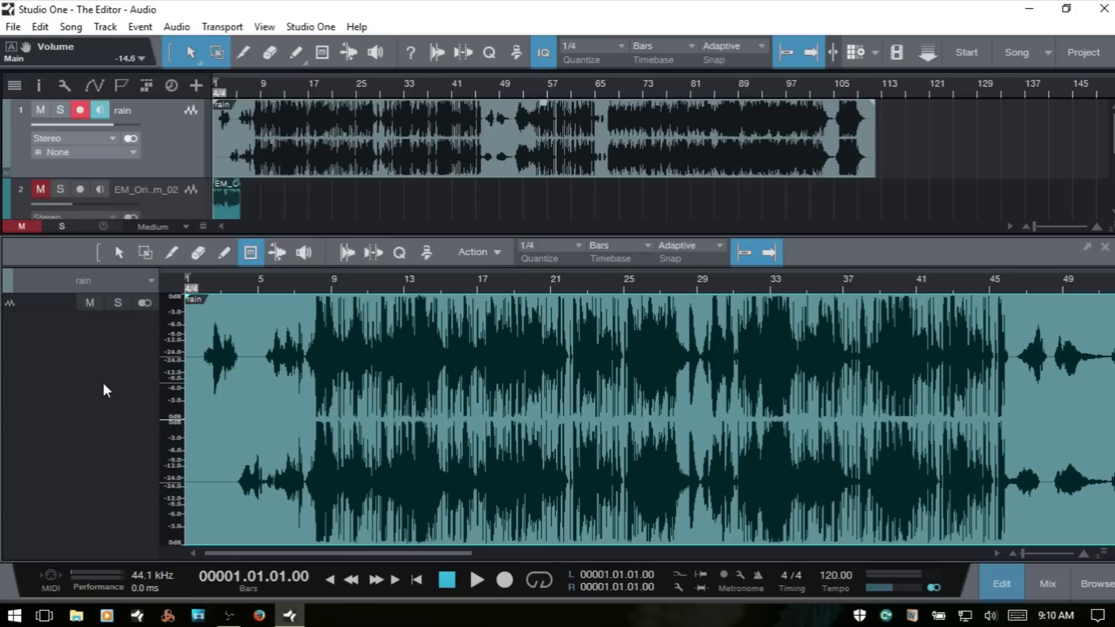
pyautogui.press('7')
pyautogui.press('8')
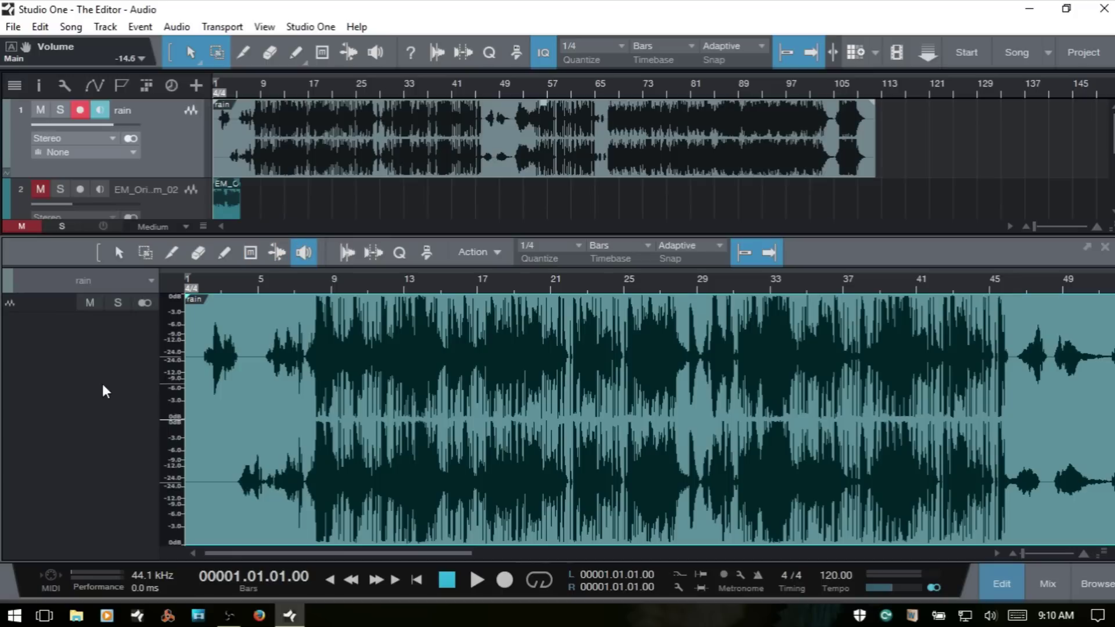
pyautogui.press('1')
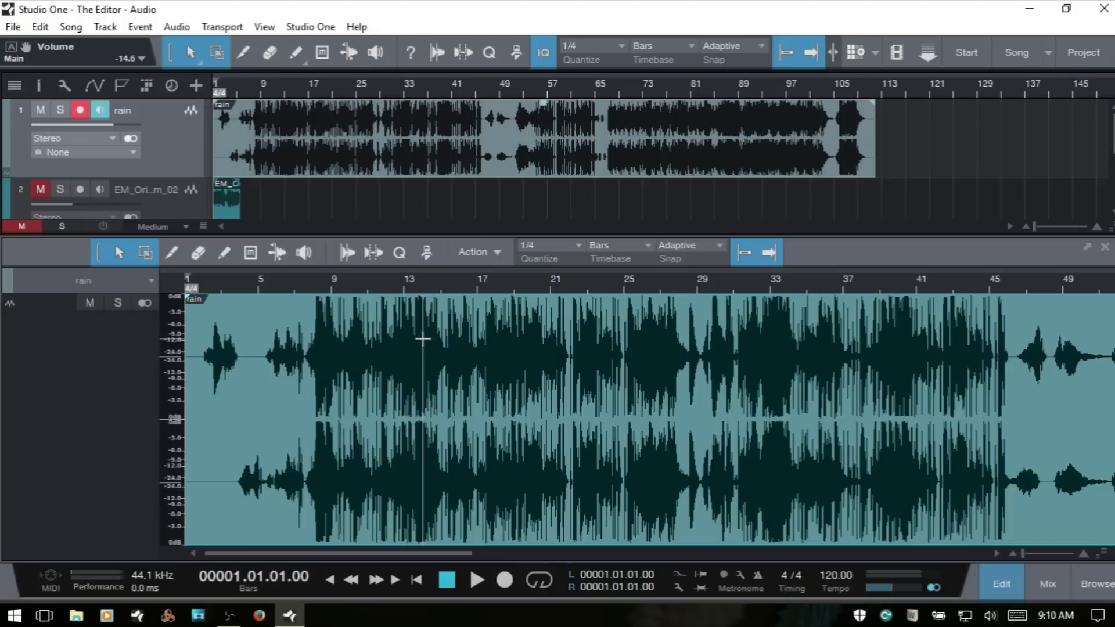
# Delete the range from bar 13 to bar 21 of the rain event, and undo the deletion
pyautogui.moveTo(410, 340); pyautogui.dragTo(551, 340)
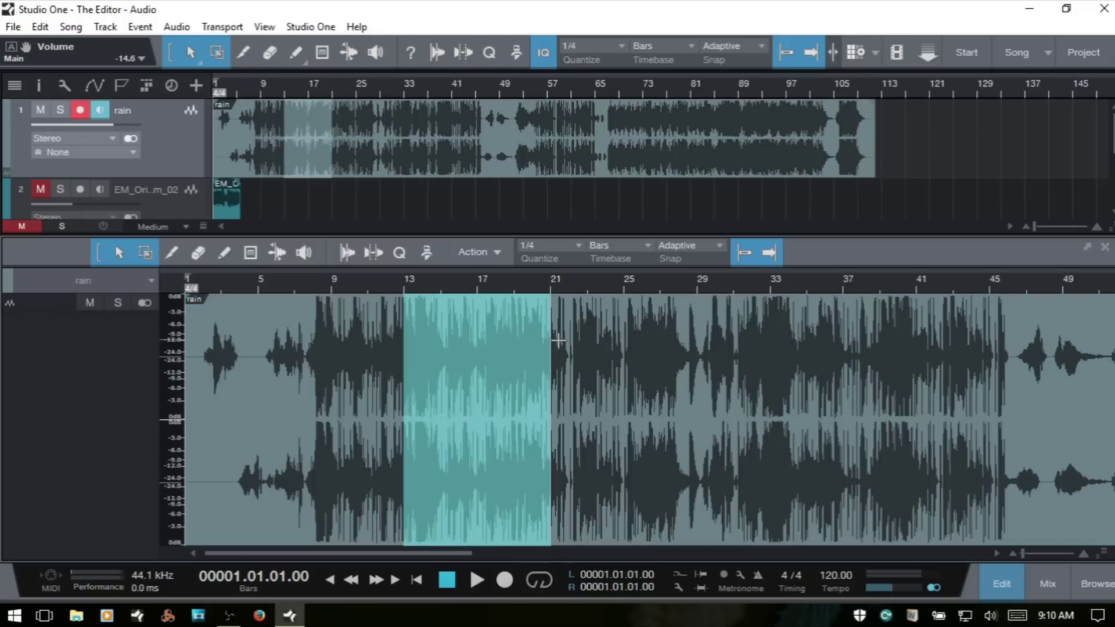
pyautogui.press('Delete')
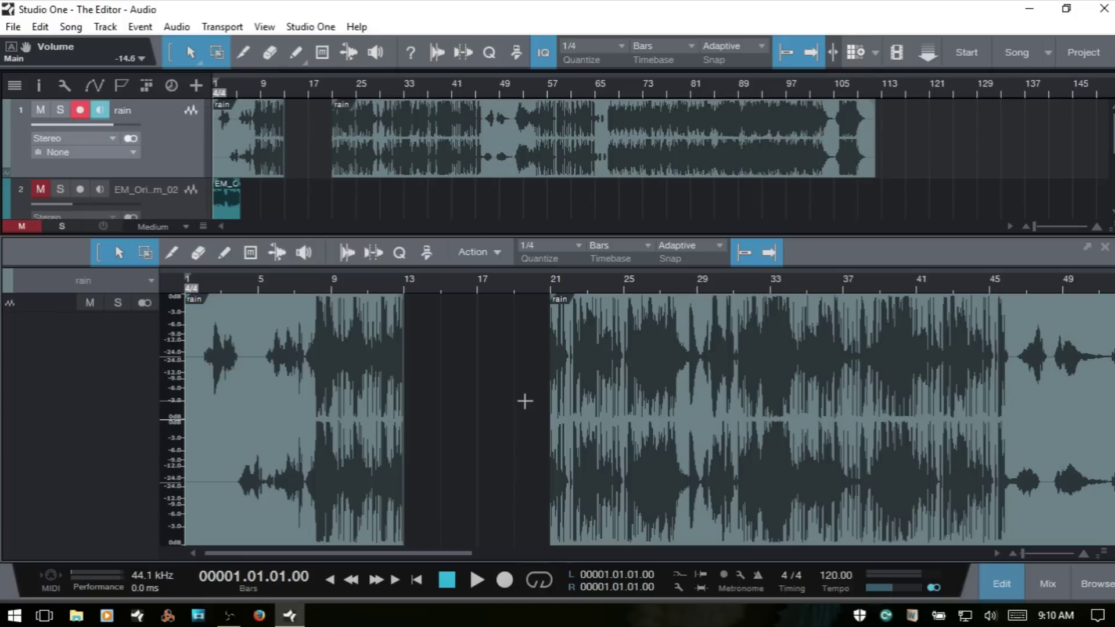
pyautogui.hotkey('ctrl', 'z')
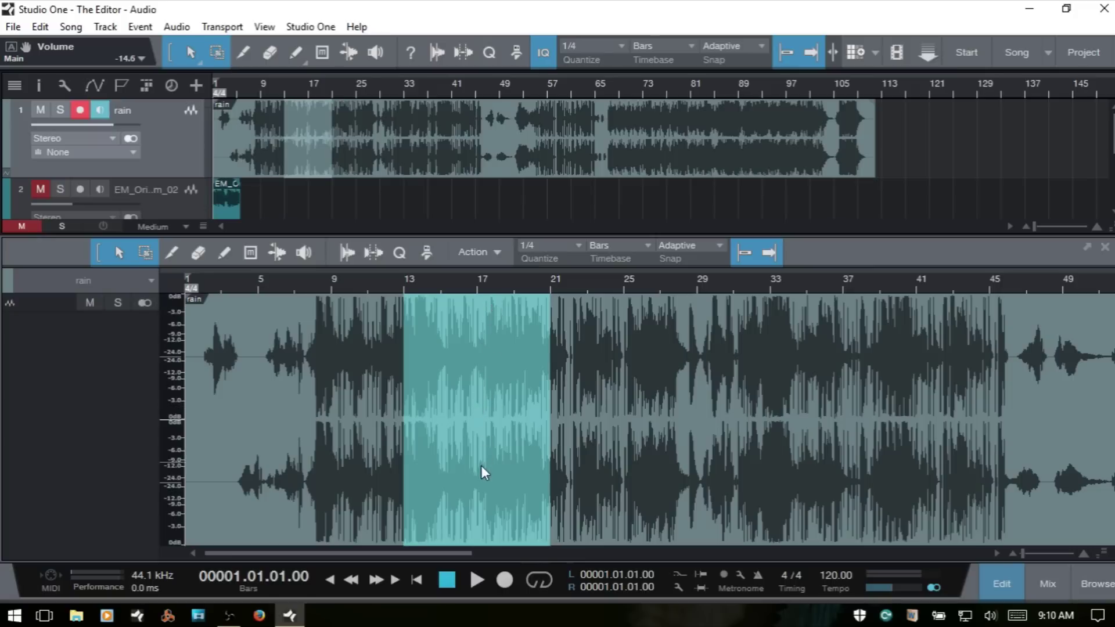
# Move the rain event to start at about bar 12, delete it, and undo both changes
pyautogui.moveTo(641, 481); pyautogui.dragTo(845, 473)
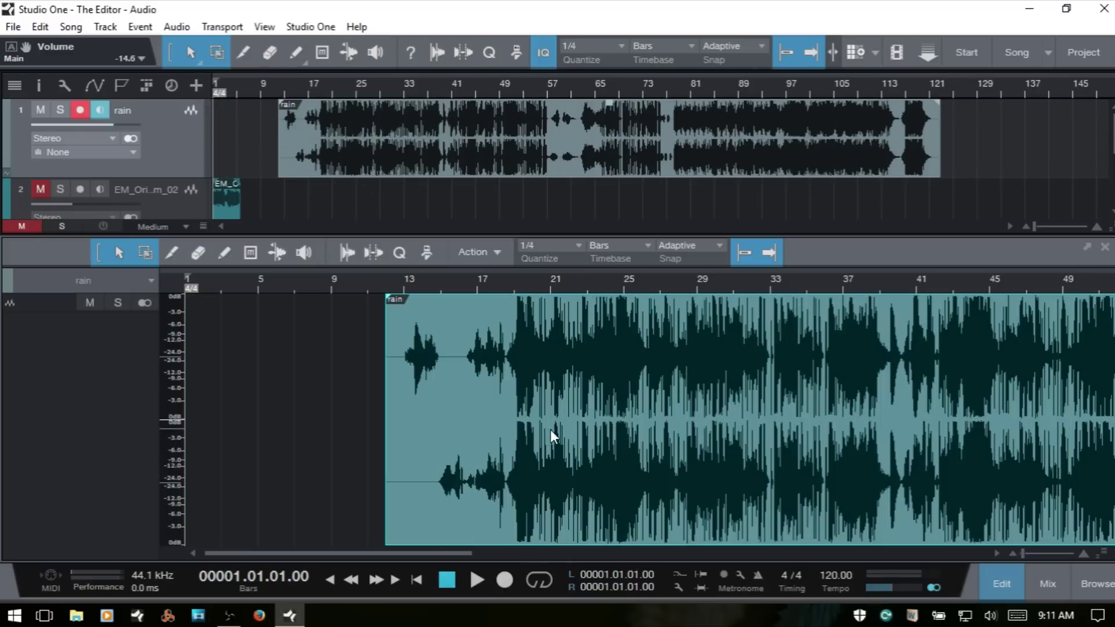
pyautogui.press('Delete')
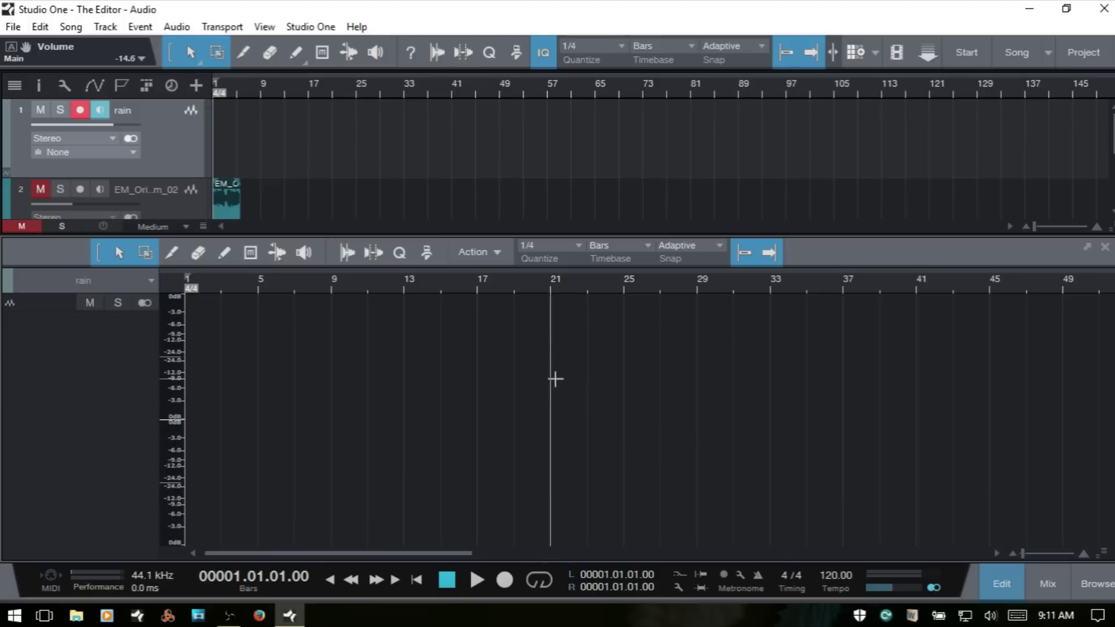
pyautogui.hotkey('ctrl', 'z')
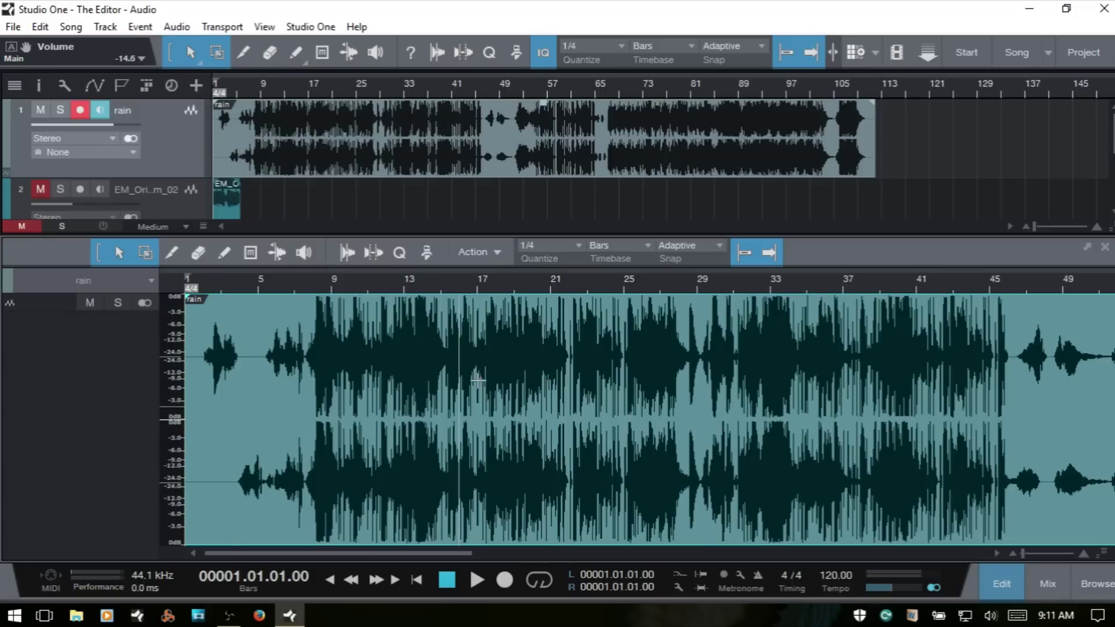
# Unlink and relink the editor's Arrow and Range tools, and switch to the Range tool alone
pyautogui.click(98, 251)
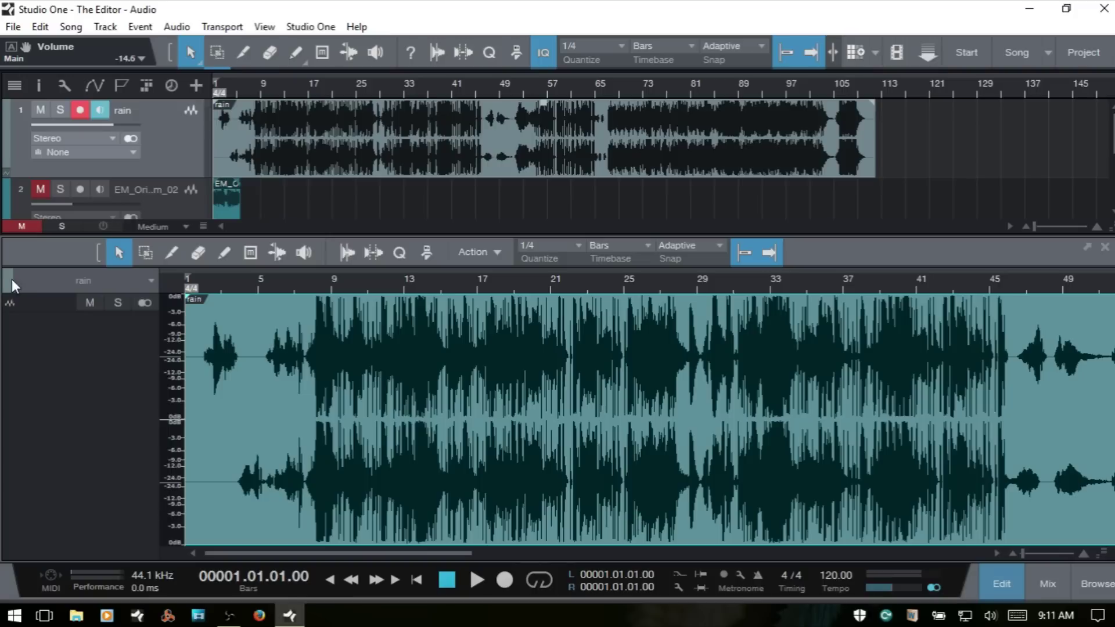
pyautogui.click(99, 252)
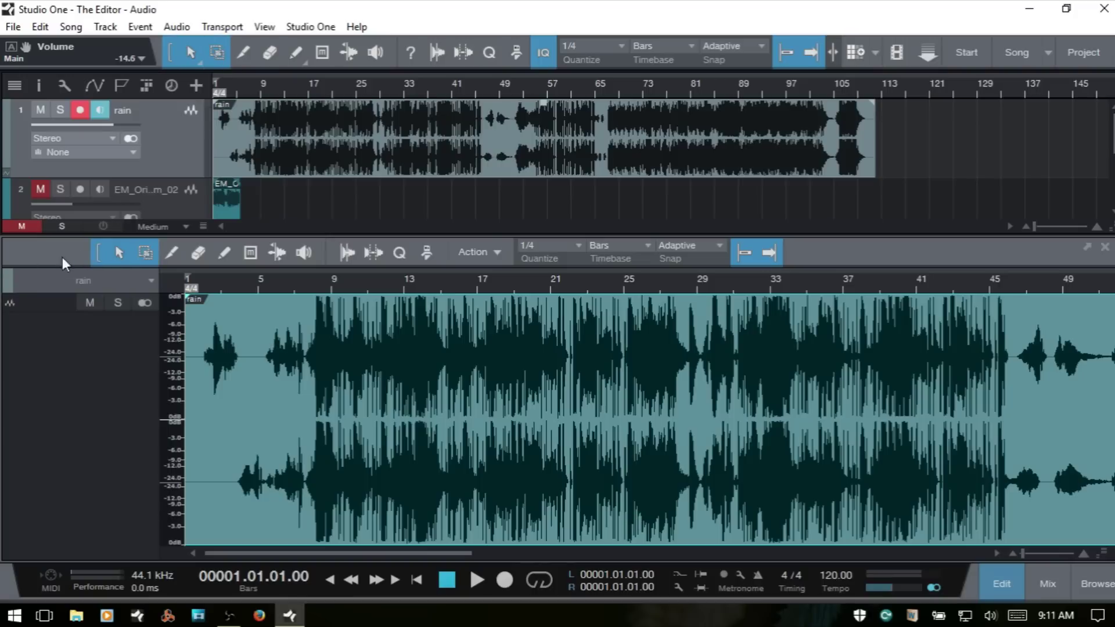
pyautogui.click(147, 255)
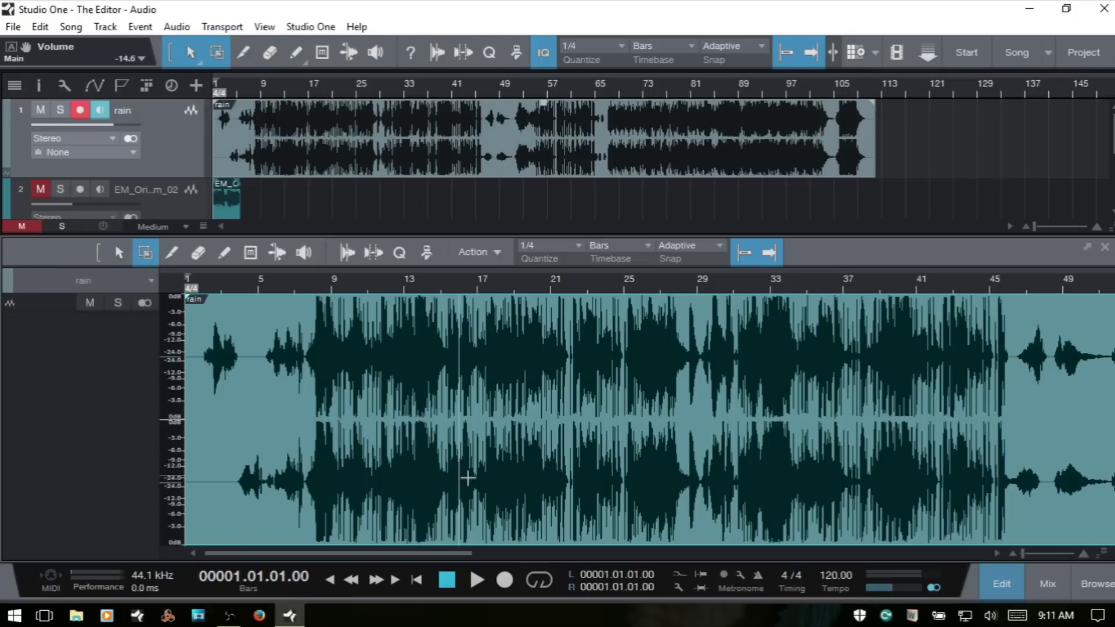
# Split the rain event with the Split tool at bar 28, at 28.2 and just before the hit ahead of 28.4
pyautogui.click(171, 253)
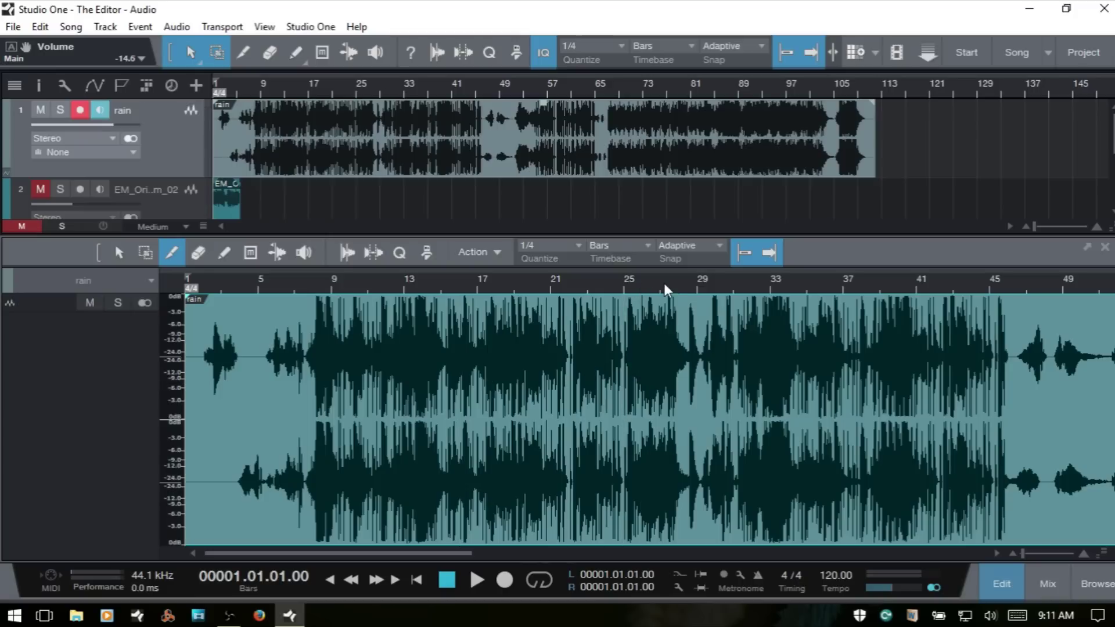
pyautogui.moveTo(686, 291); pyautogui.dragTo(627, 366)
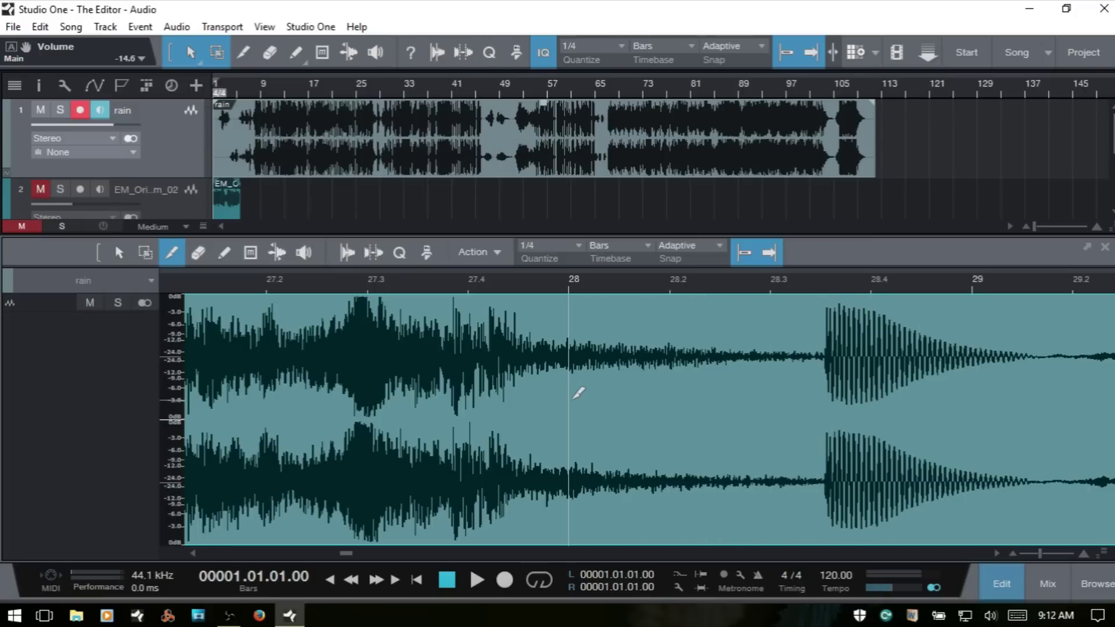
pyautogui.click(823, 398)
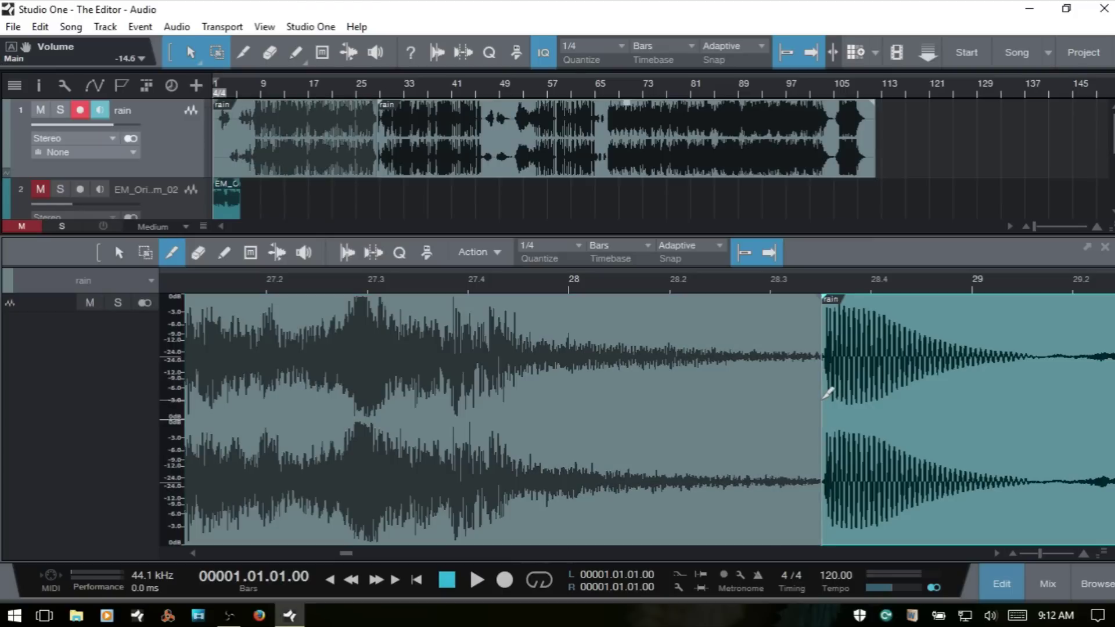
pyautogui.click(562, 387)
pyautogui.click(680, 390)
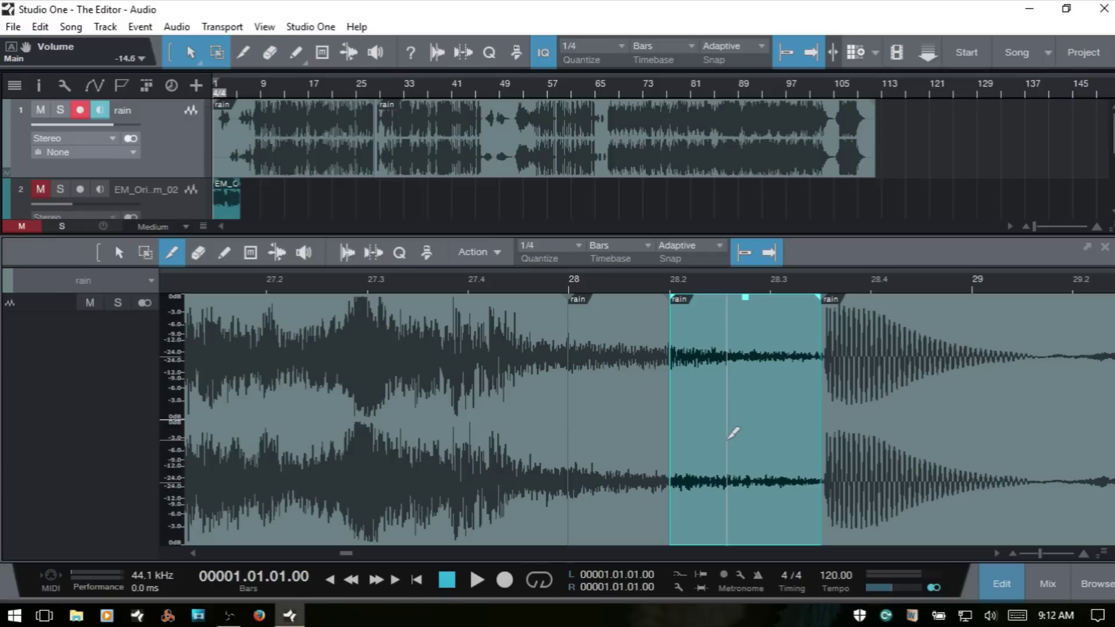
# Select the split pieces around bar 28 one after another with the Arrow tool
pyautogui.press('1')
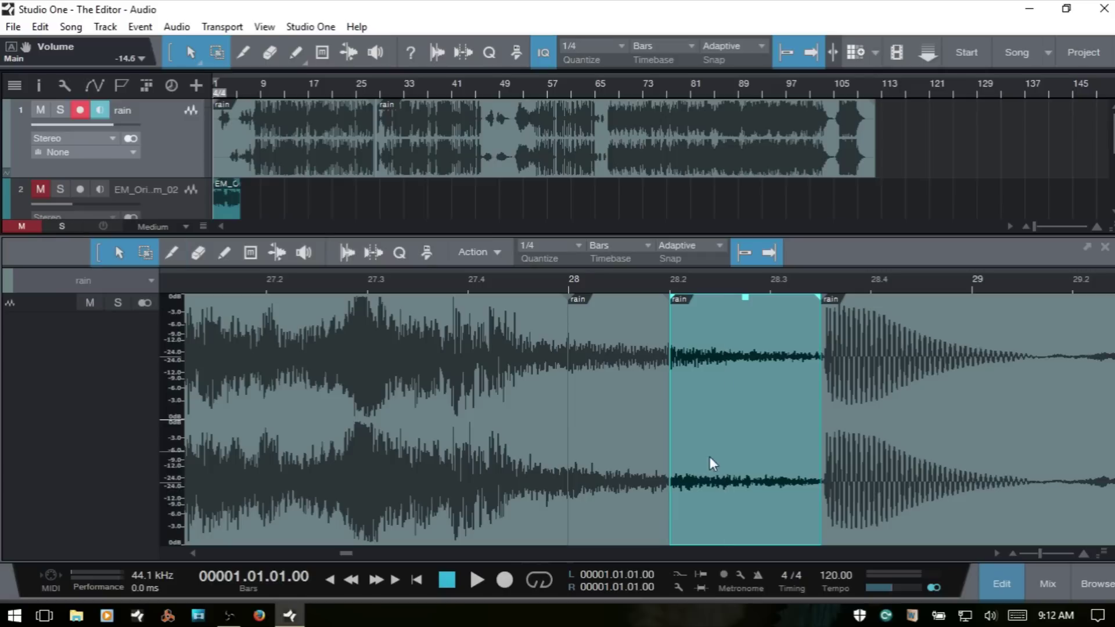
pyautogui.click(619, 470)
pyautogui.click(747, 465)
pyautogui.click(874, 472)
pyautogui.click(761, 473)
pyautogui.click(653, 484)
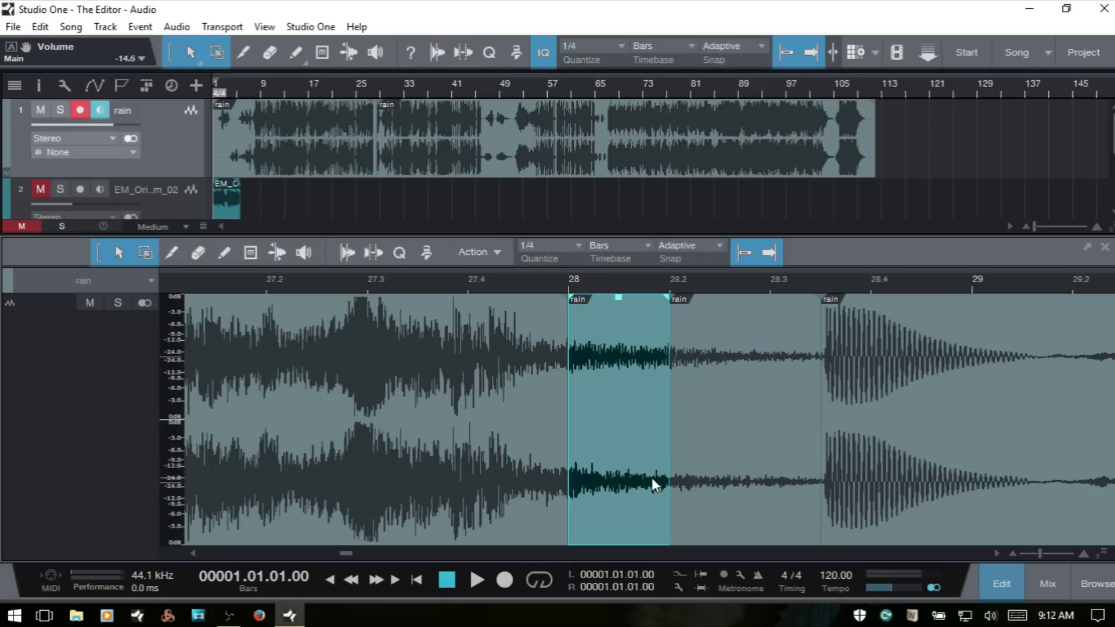
pyautogui.click(499, 482)
# Undo all the splits in the rain event
pyautogui.press('Right')
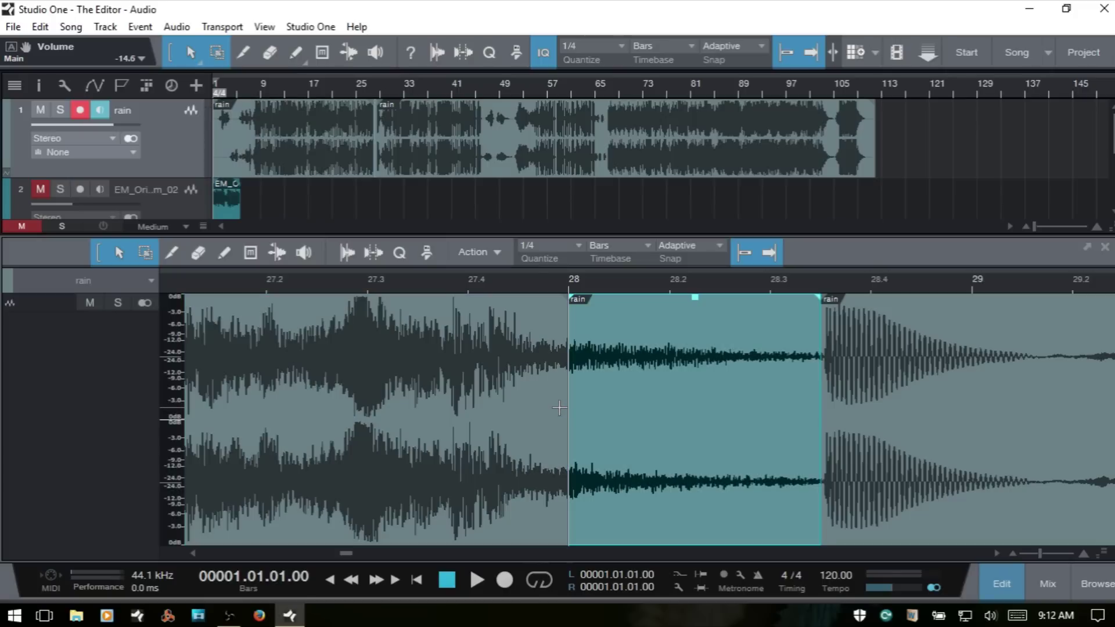
pyautogui.press('Right')
pyautogui.hotkey('ctrl', 'z')
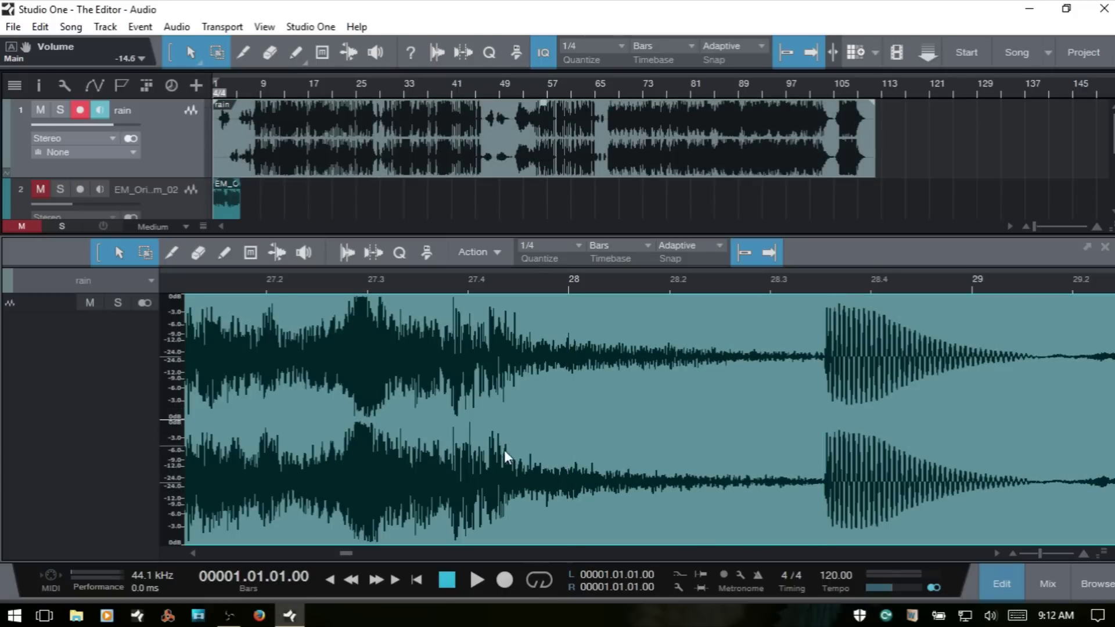
# Erase the whole rain event with the Eraser tool, and undo the erasure
pyautogui.press('4')
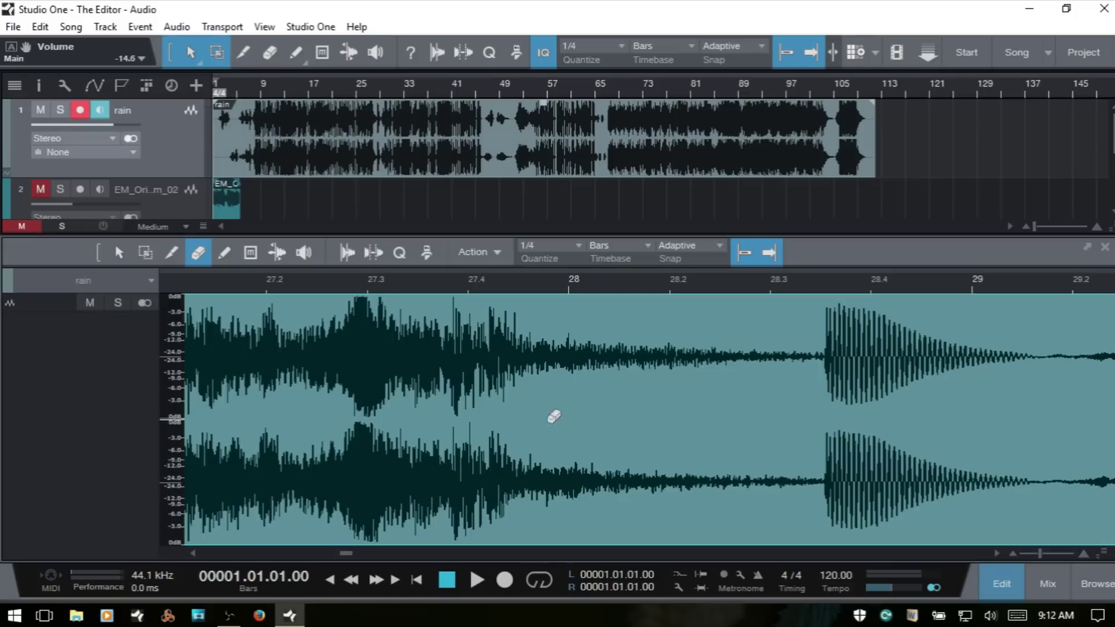
pyautogui.click(581, 449)
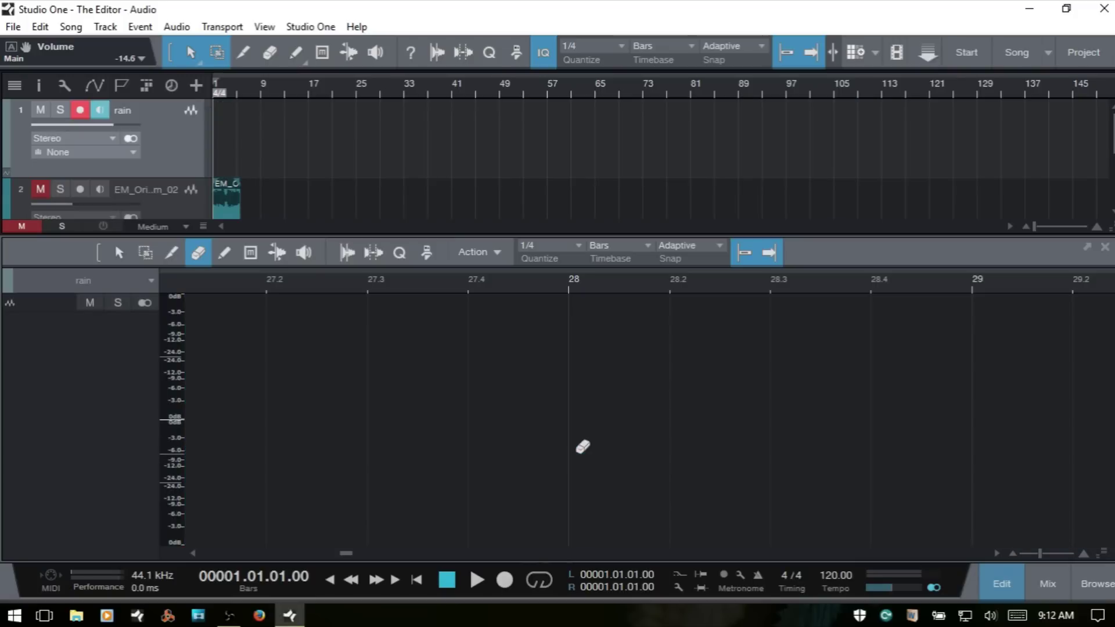
pyautogui.hotkey('ctrl', 'z')
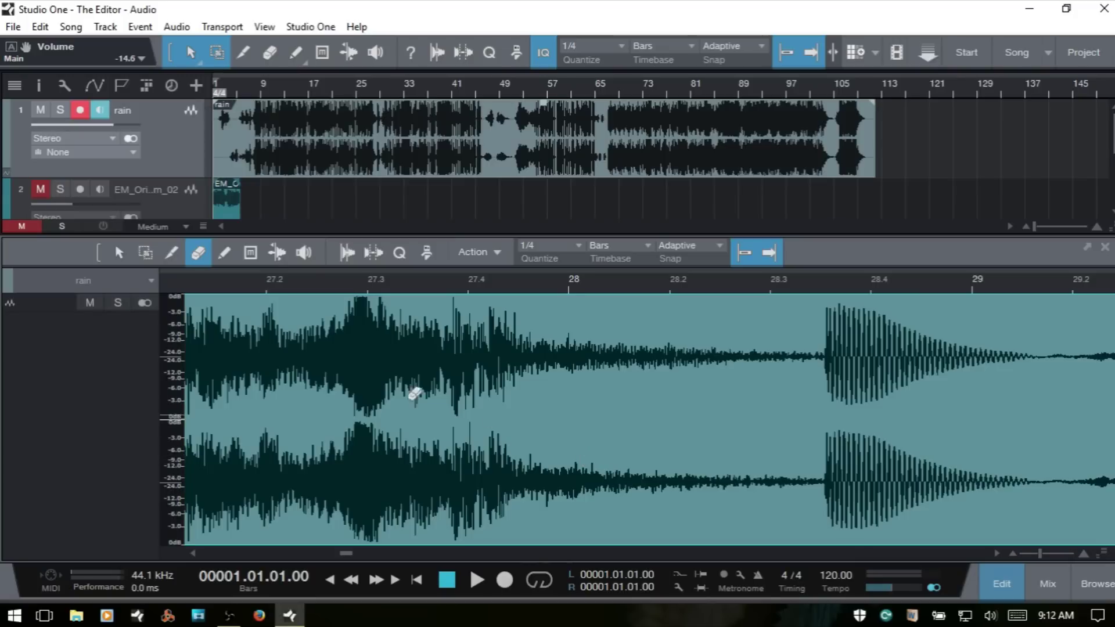
# Draw an empty event over the rain waveform from 27.4 to just before 28.3 with the Paint tool, and play across it from 27.3
pyautogui.press('5')
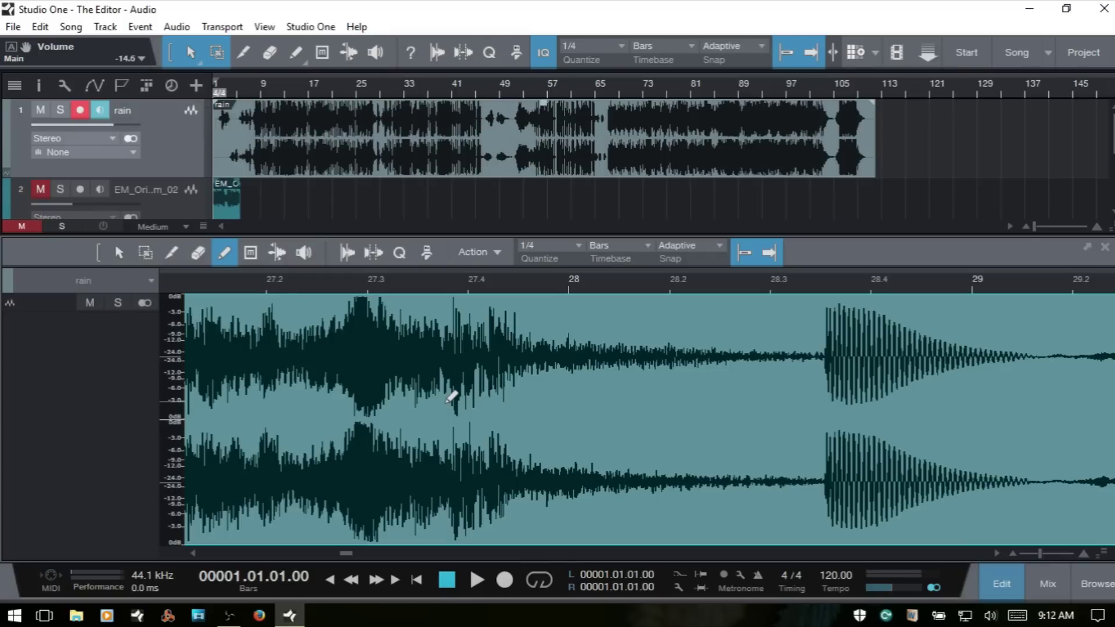
pyautogui.moveTo(462, 408); pyautogui.dragTo(750, 425)
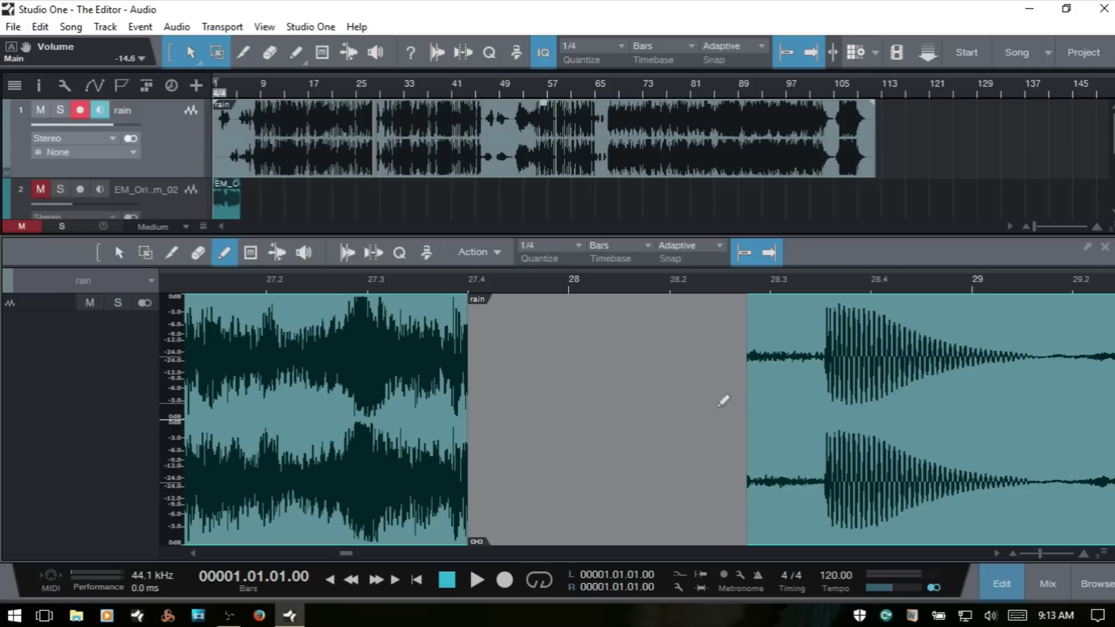
pyautogui.click(366, 283)
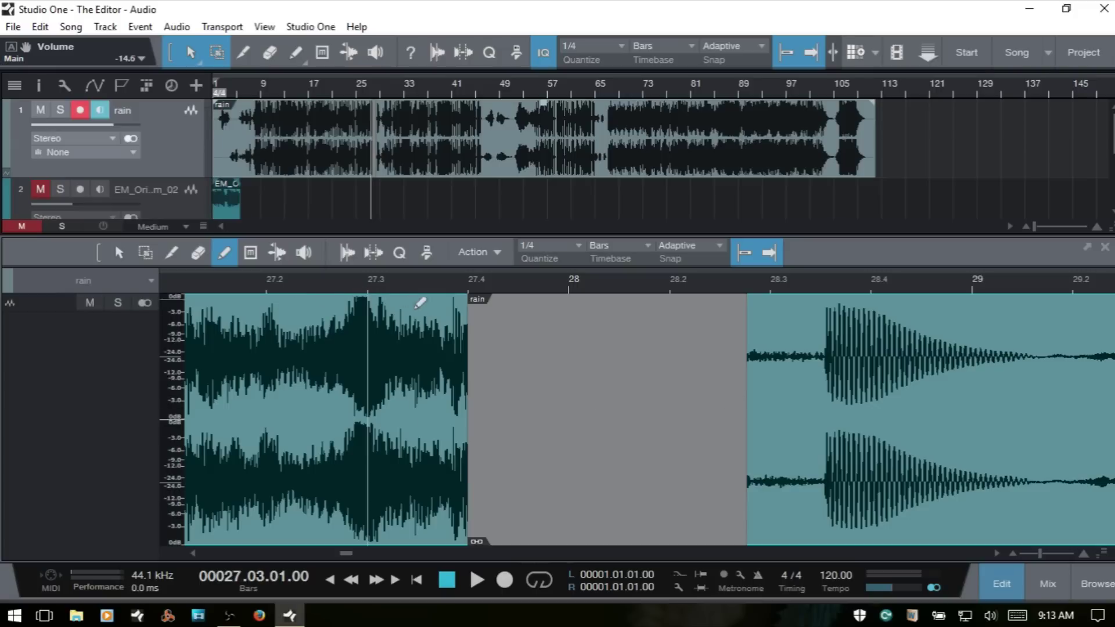
pyautogui.press('space')
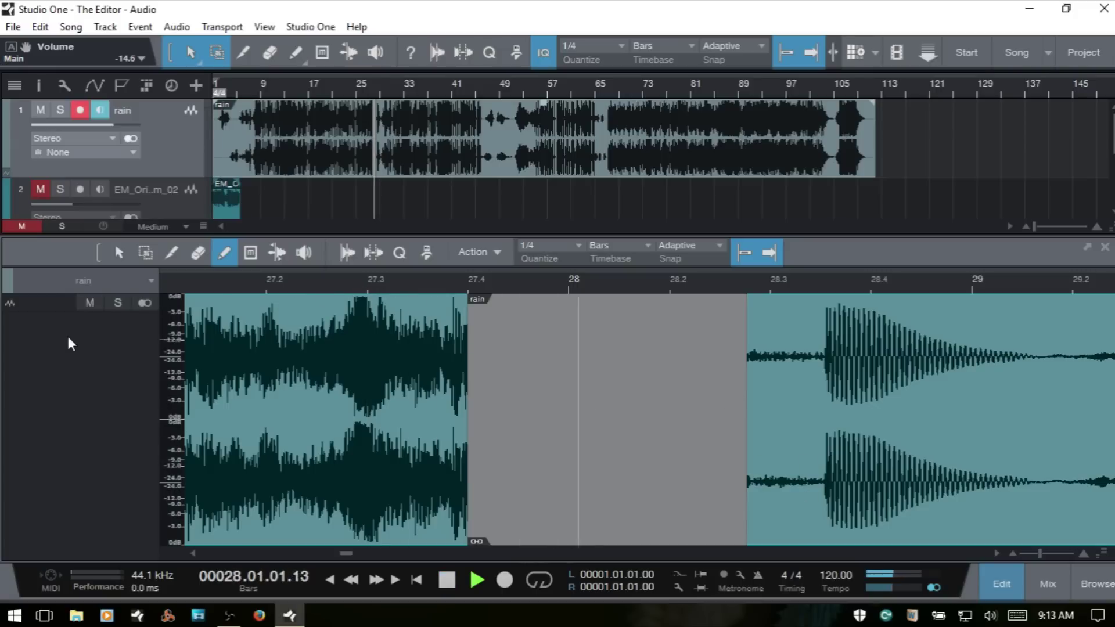
pyautogui.click(208, 283)
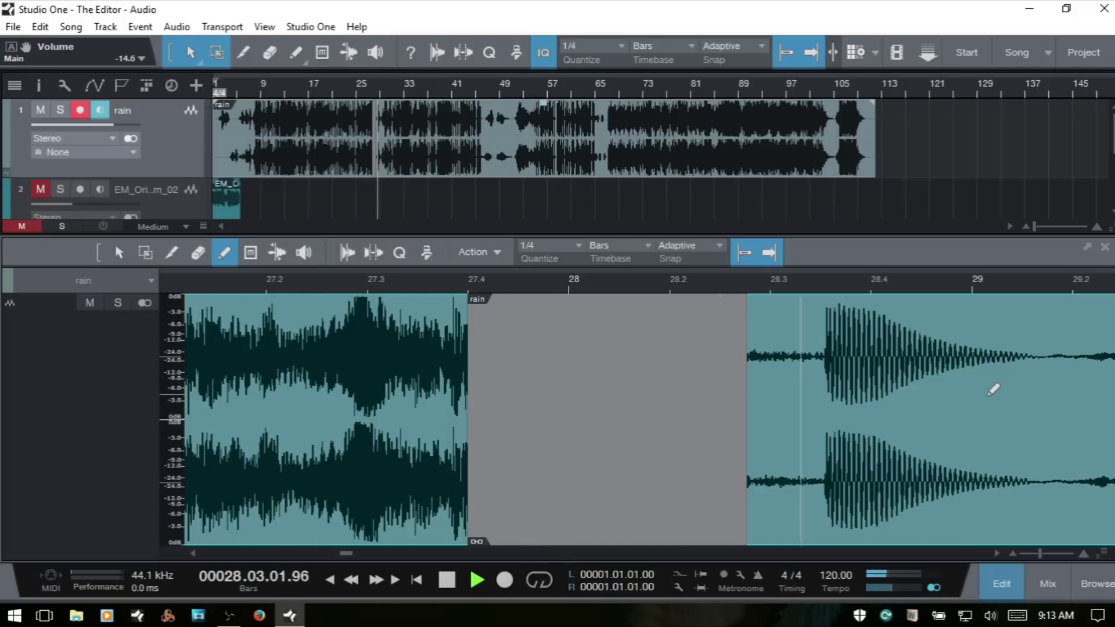
pyautogui.press('space')
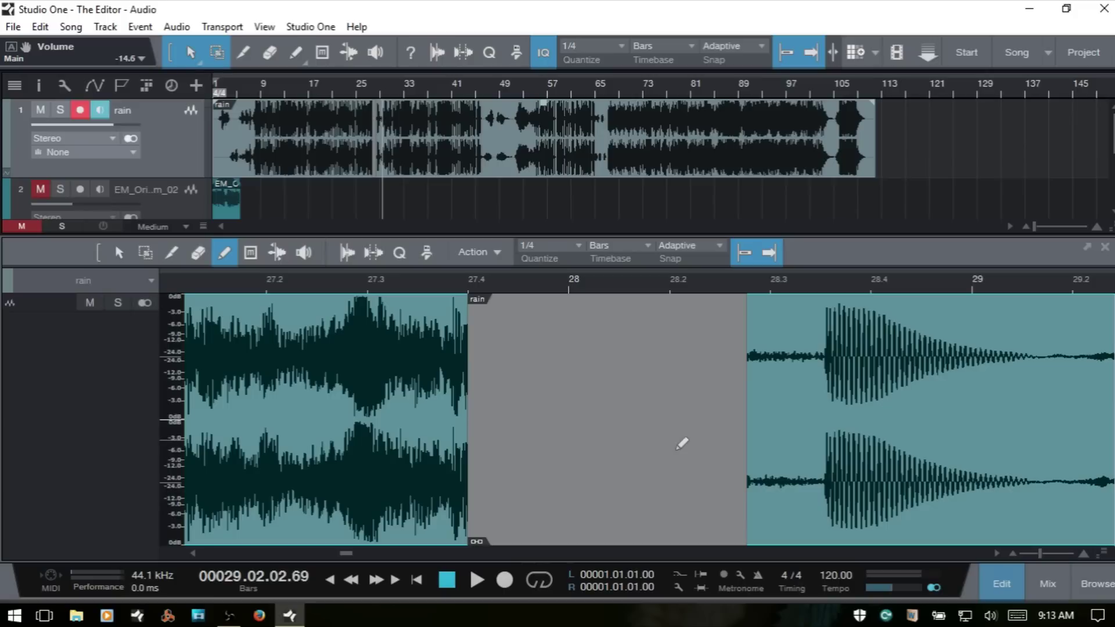
# Select the empty event near bar 28 on the rain track in the arrangement with the Arrow tool
pyautogui.press('1')
pyautogui.click(625, 452)
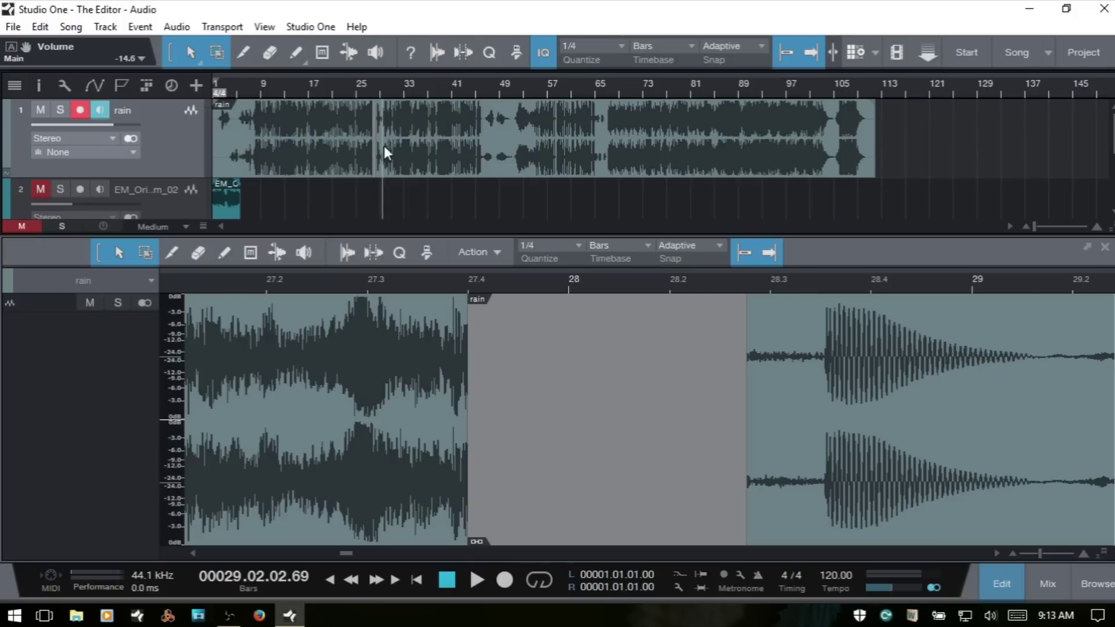
pyautogui.moveTo(441, 92); pyautogui.dragTo(388, 228)
pyautogui.click(486, 146)
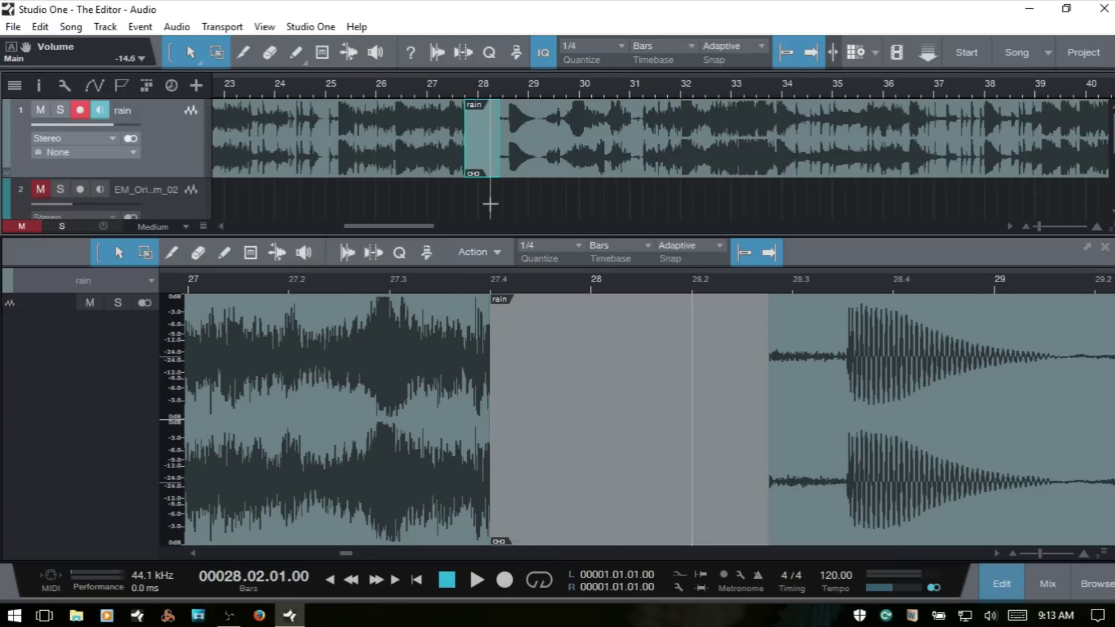
# Undo the empty event painted near bar 28, and mute the whole rain event with the Mute tool
pyautogui.hotkey('ctrl', 'z')
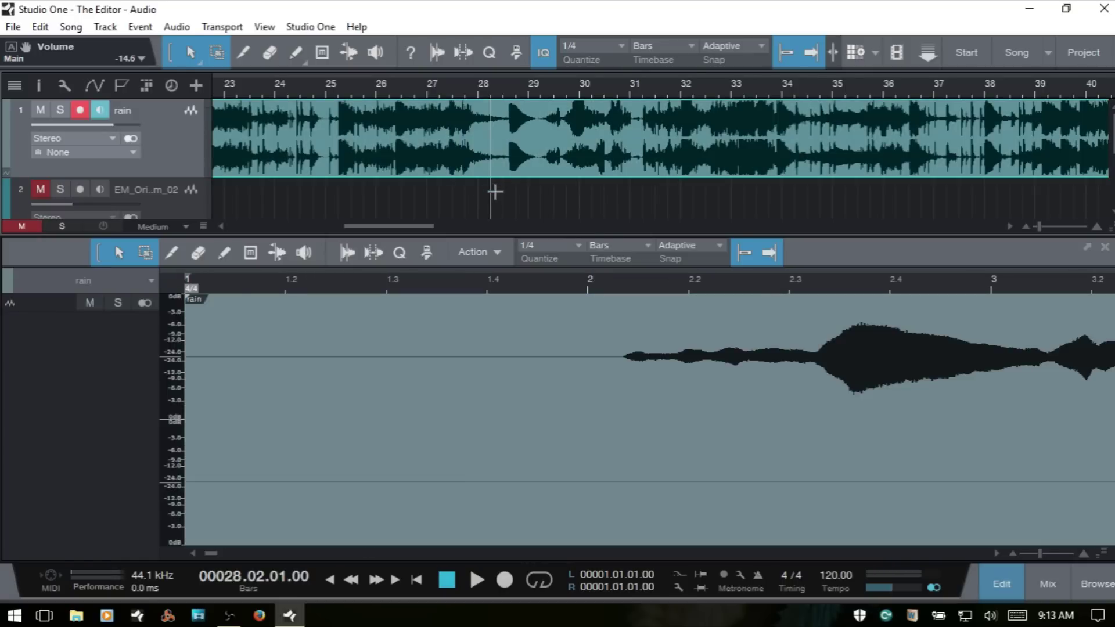
pyautogui.moveTo(537, 88); pyautogui.dragTo(539, 64)
pyautogui.moveTo(565, 277); pyautogui.dragTo(561, 225)
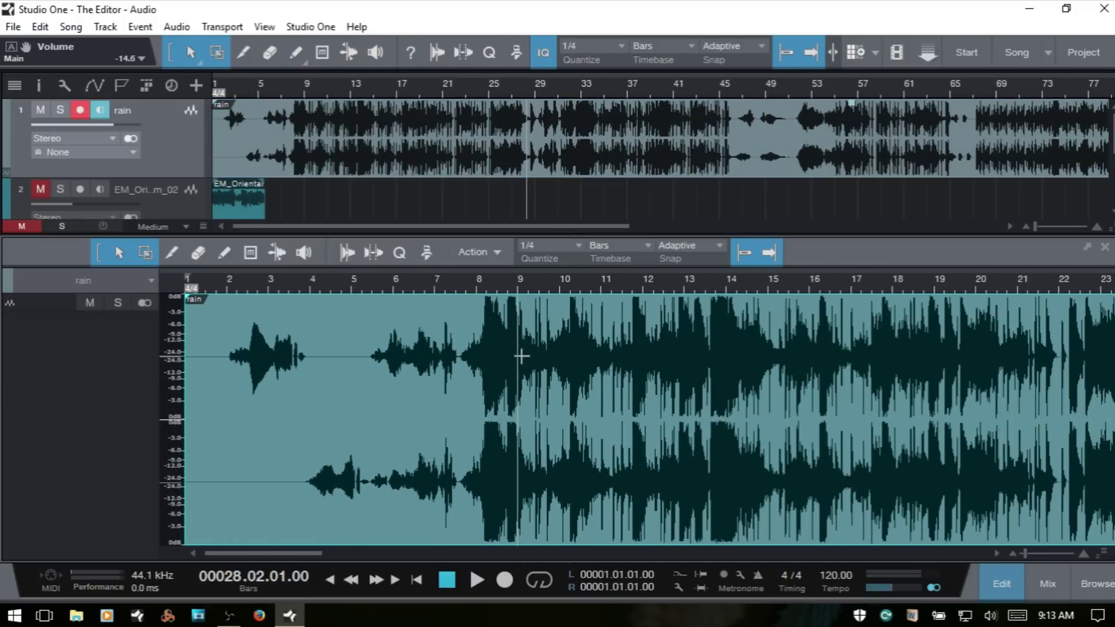
pyautogui.press('2')
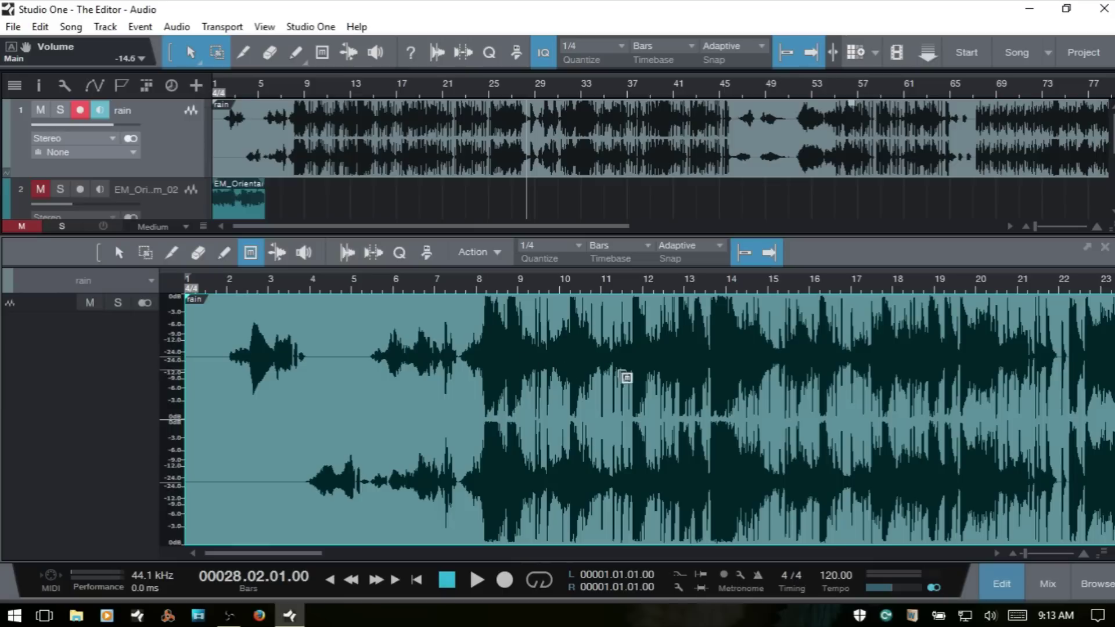
pyautogui.hotkey('ctrl', 'a')
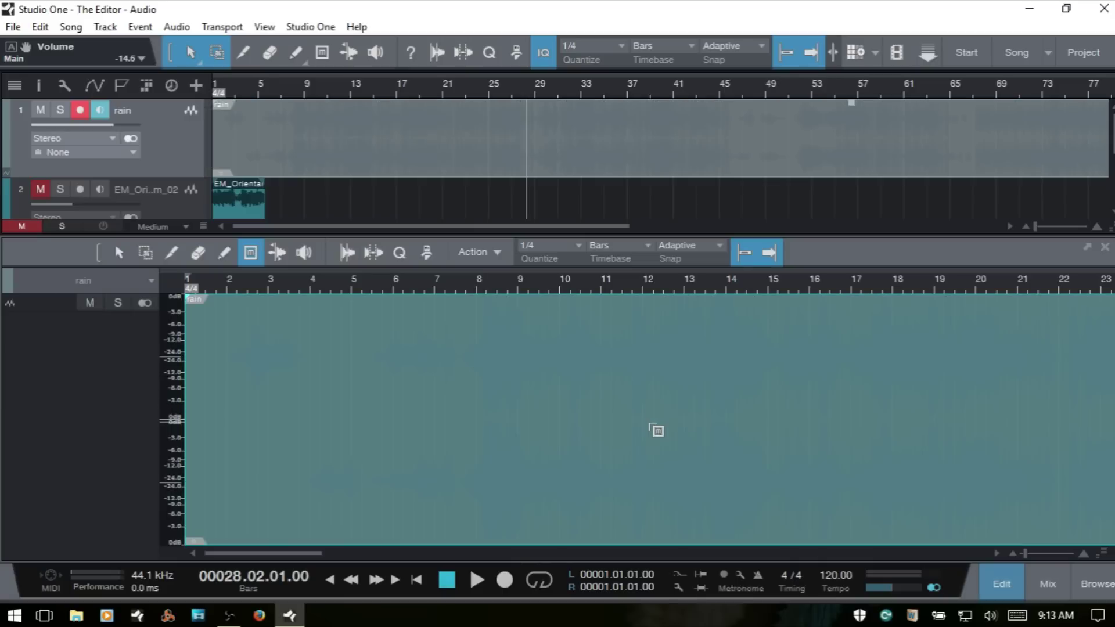
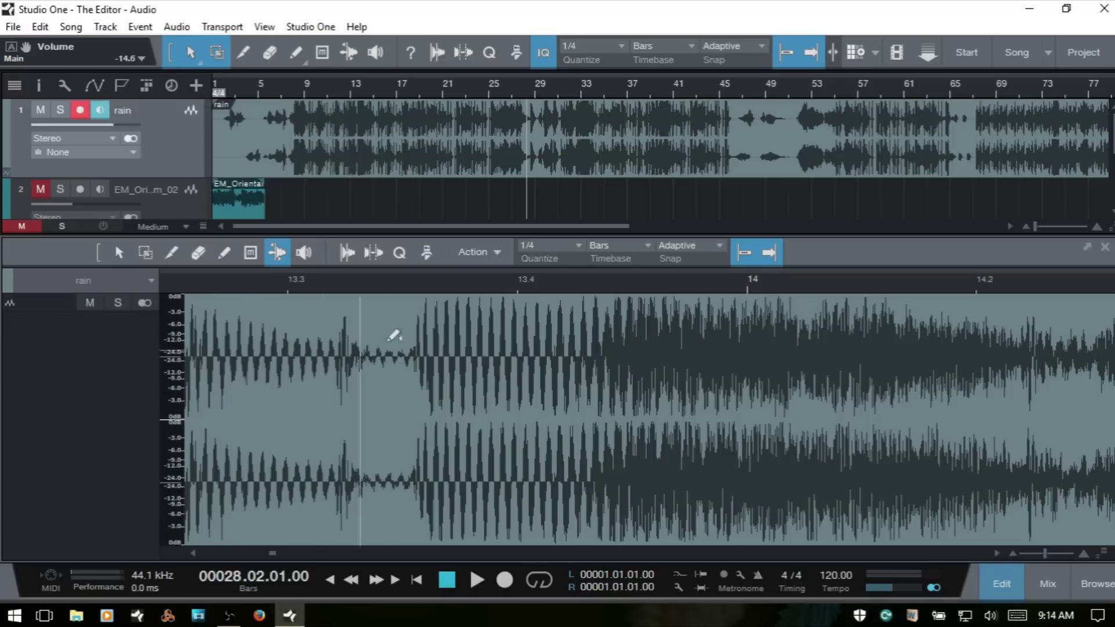
# Display the Audio Bend options and the bend markers, and delete the marker about midway between 13.3 and 13.4
pyautogui.click(346, 252)
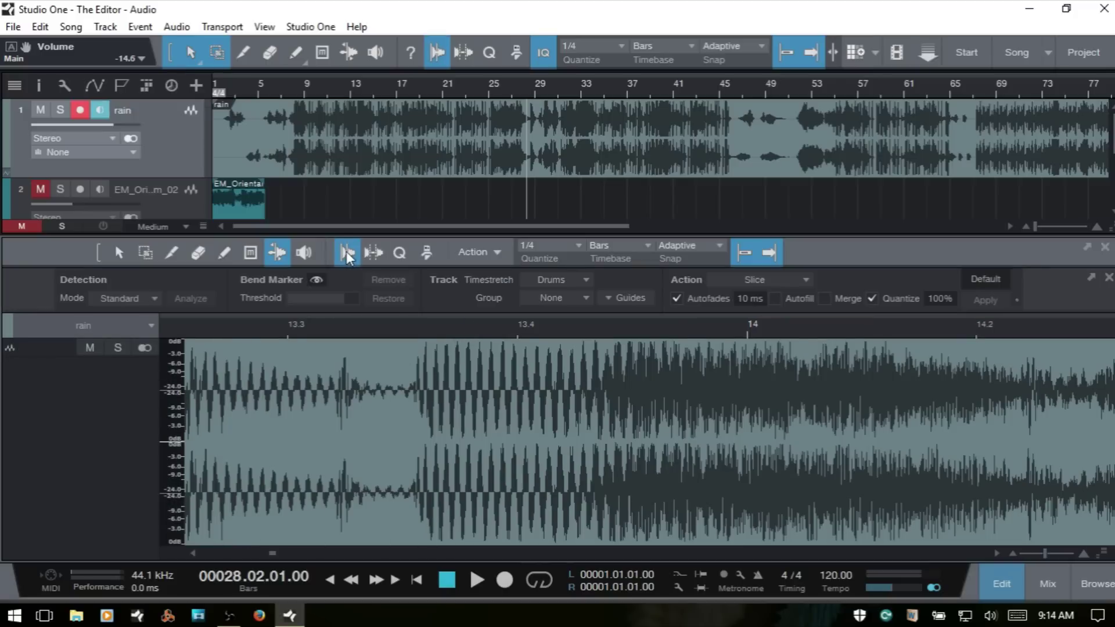
pyautogui.click(316, 280)
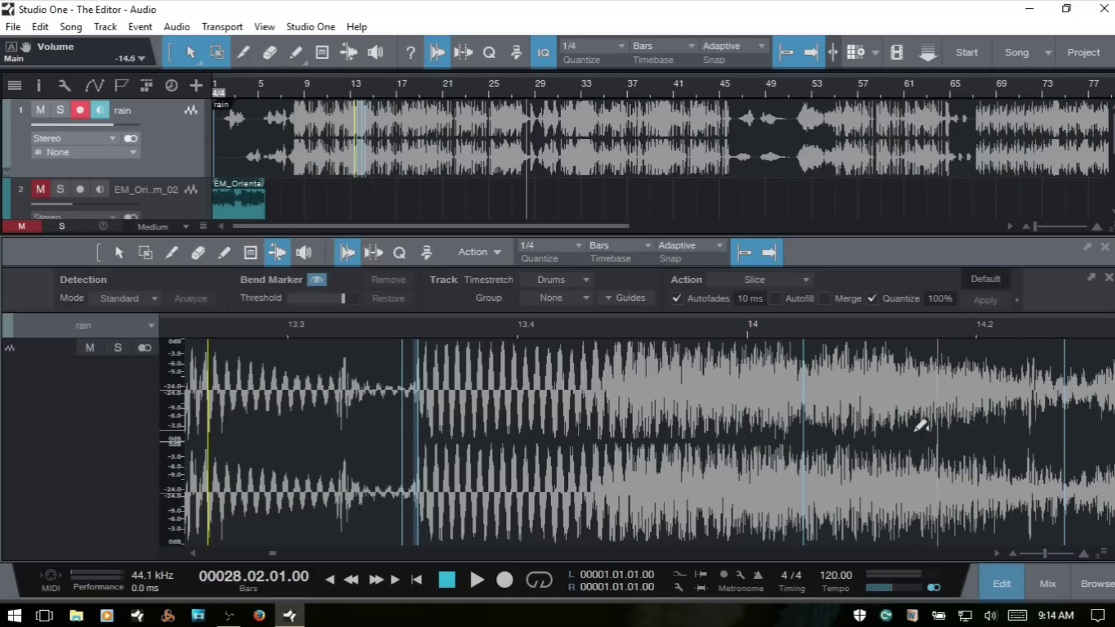
pyautogui.doubleClick(416, 457)
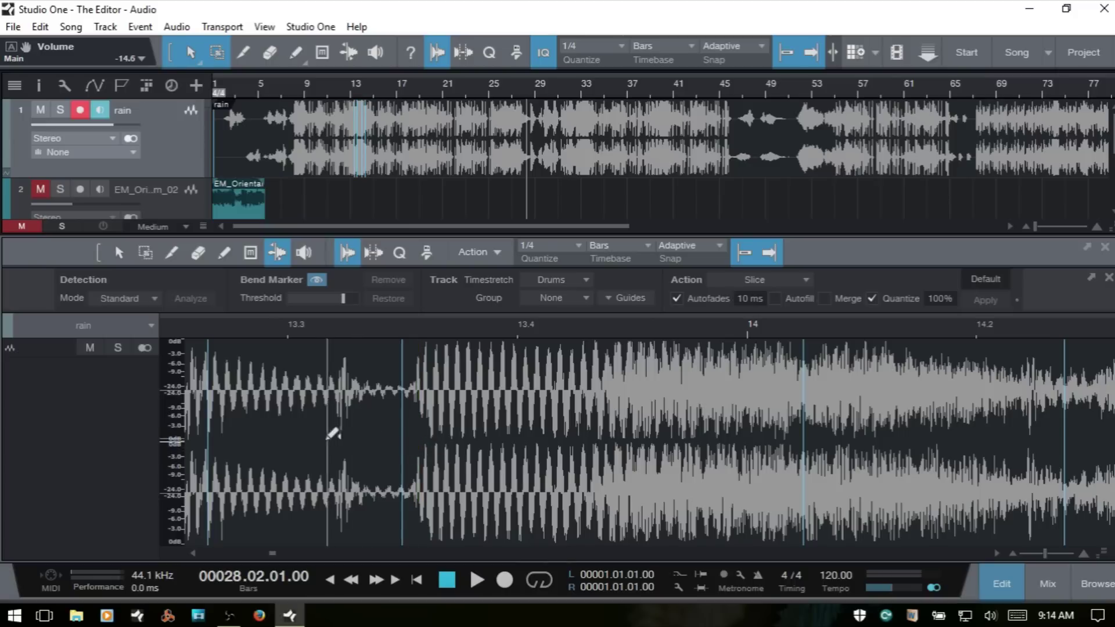
# Add a bend marker between 13.4 and 14, shift it earlier as a trial, and undo the shift
pyautogui.click(664, 433)
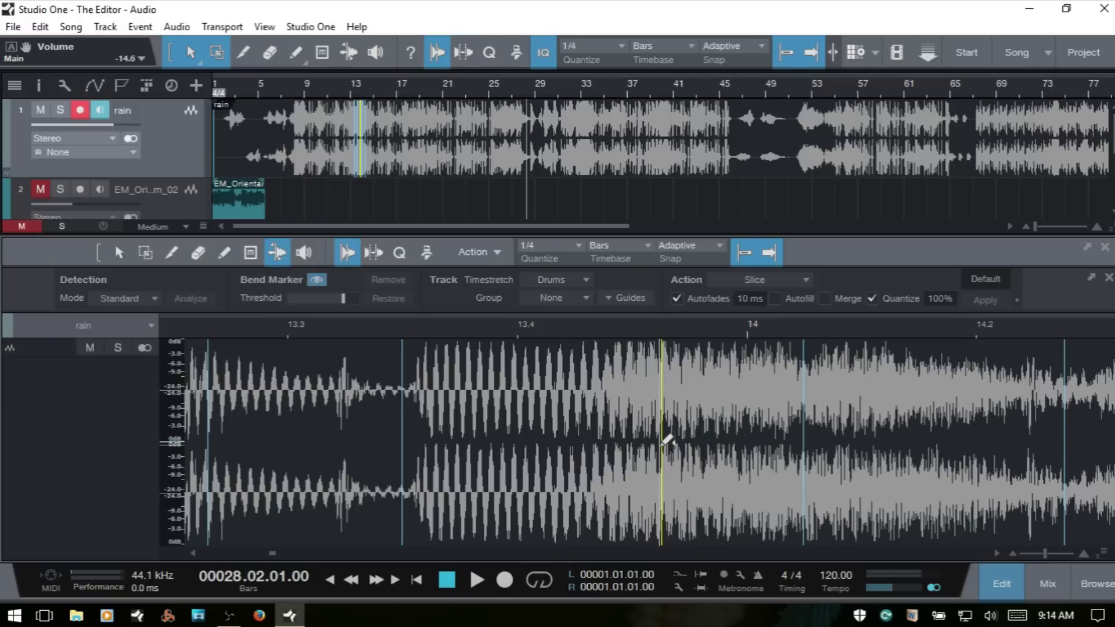
pyautogui.moveTo(664, 452)
pyautogui.mouseDown()
pyautogui.moveTo(543, 449)
pyautogui.moveTo(690, 450)
pyautogui.moveTo(570, 450)
pyautogui.moveTo(577, 438)
pyautogui.mouseUp()
pyautogui.hotkey('ctrl', 'z')
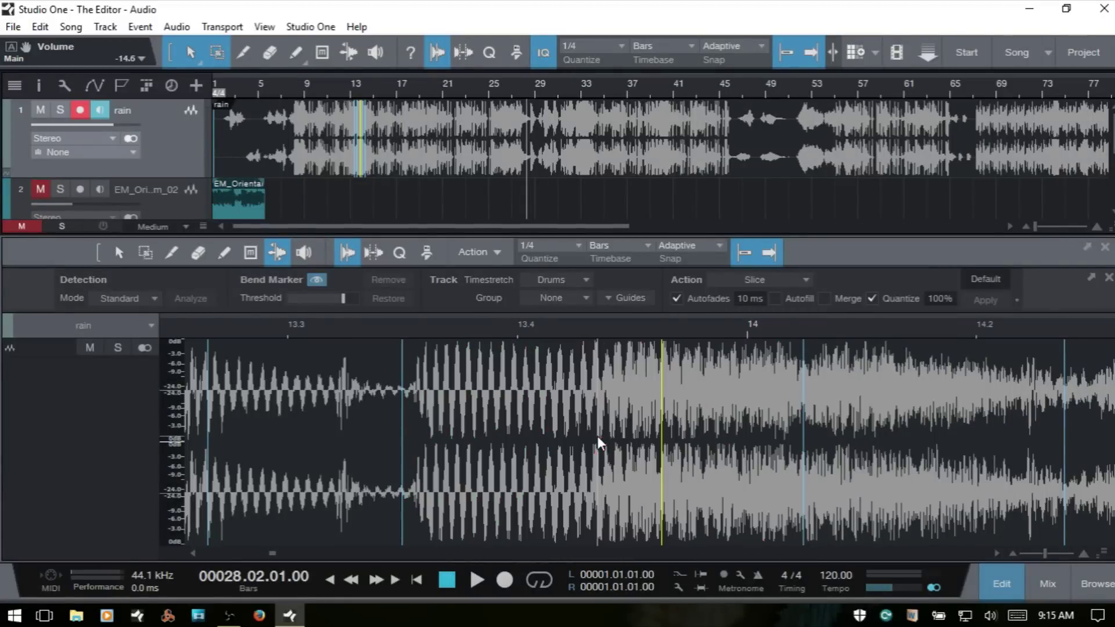
# Play the rain event from 13.2 through bar 14 to hear the original timing
pyautogui.moveTo(647, 329); pyautogui.dragTo(650, 304)
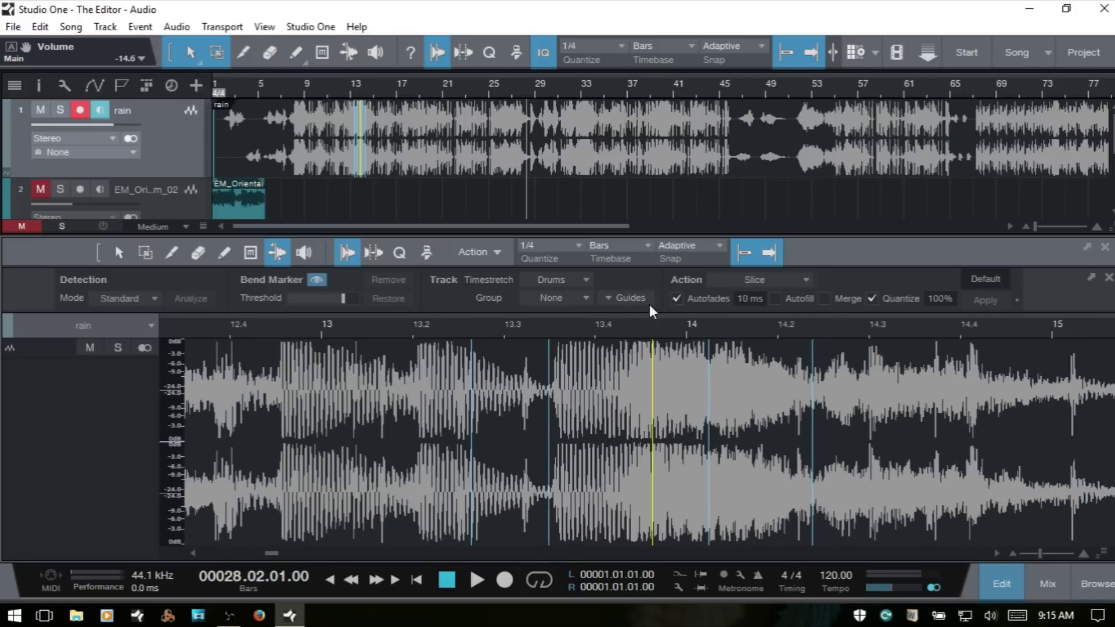
pyautogui.click(417, 329)
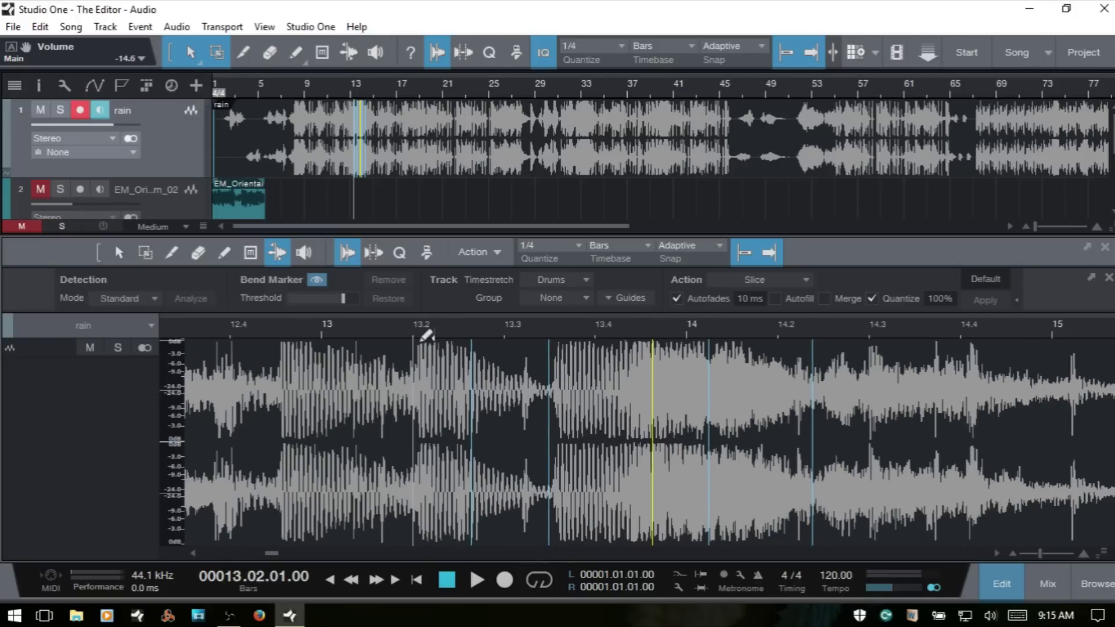
pyautogui.press('space')
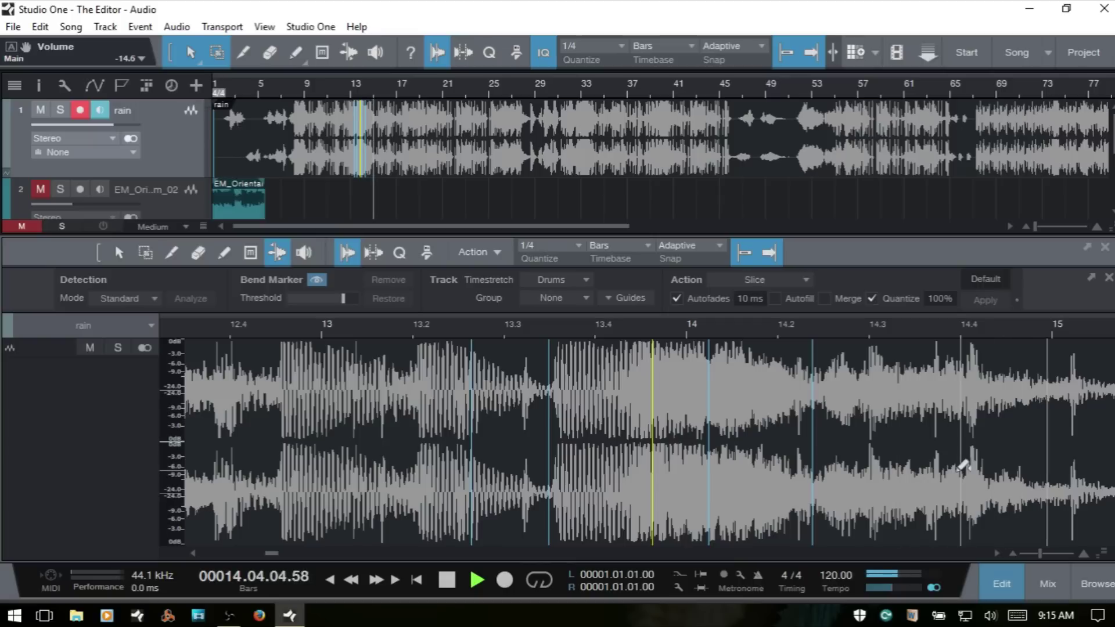
pyautogui.press('space')
# Stretch the audio by moving the bend marker just after 14.2 to just before bar 15, and play it from 12.4
pyautogui.moveTo(813, 463); pyautogui.dragTo(1027, 470)
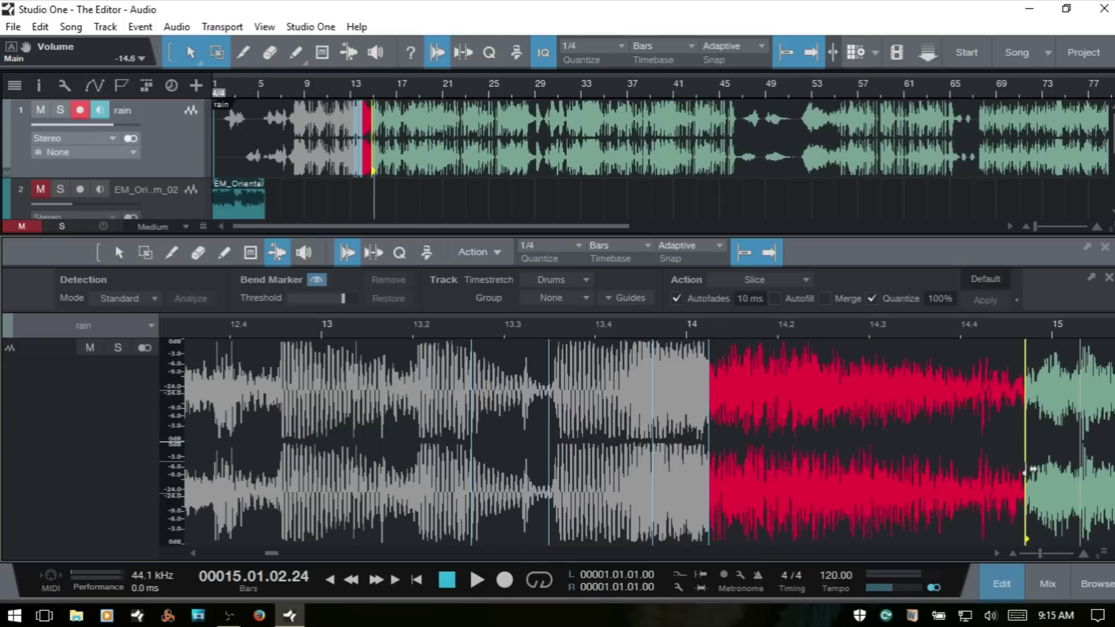
pyautogui.click(215, 329)
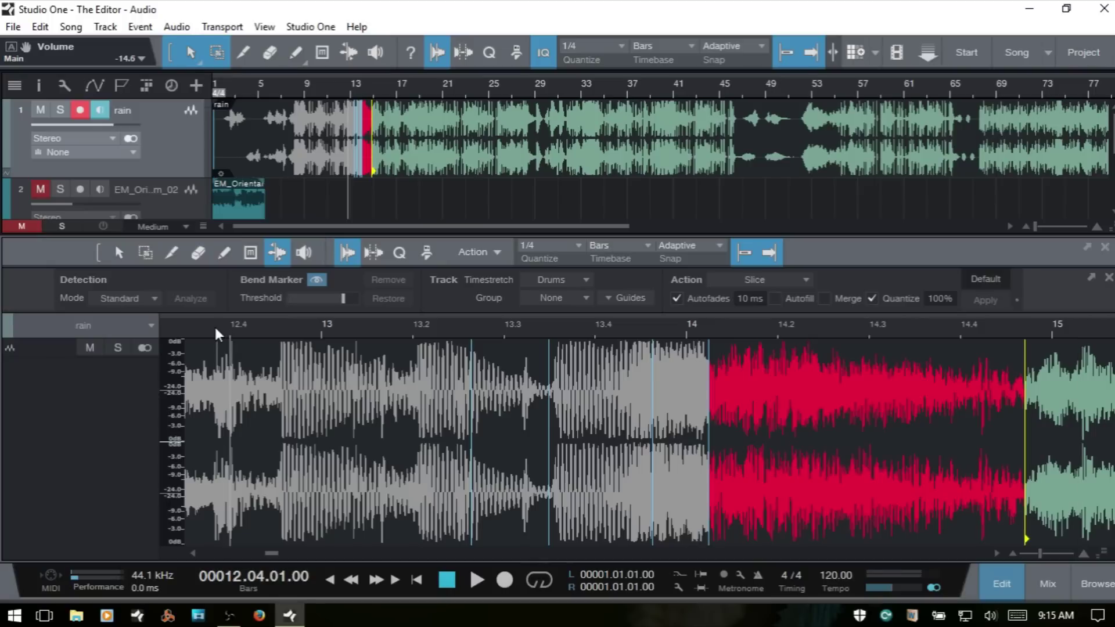
pyautogui.press('space')
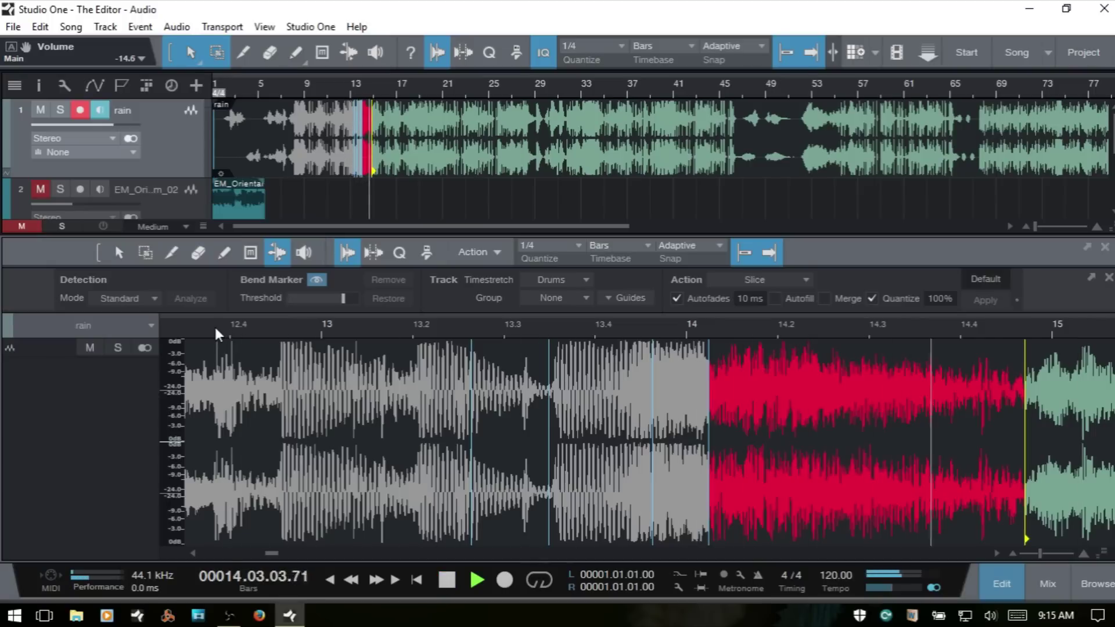
pyautogui.press('space')
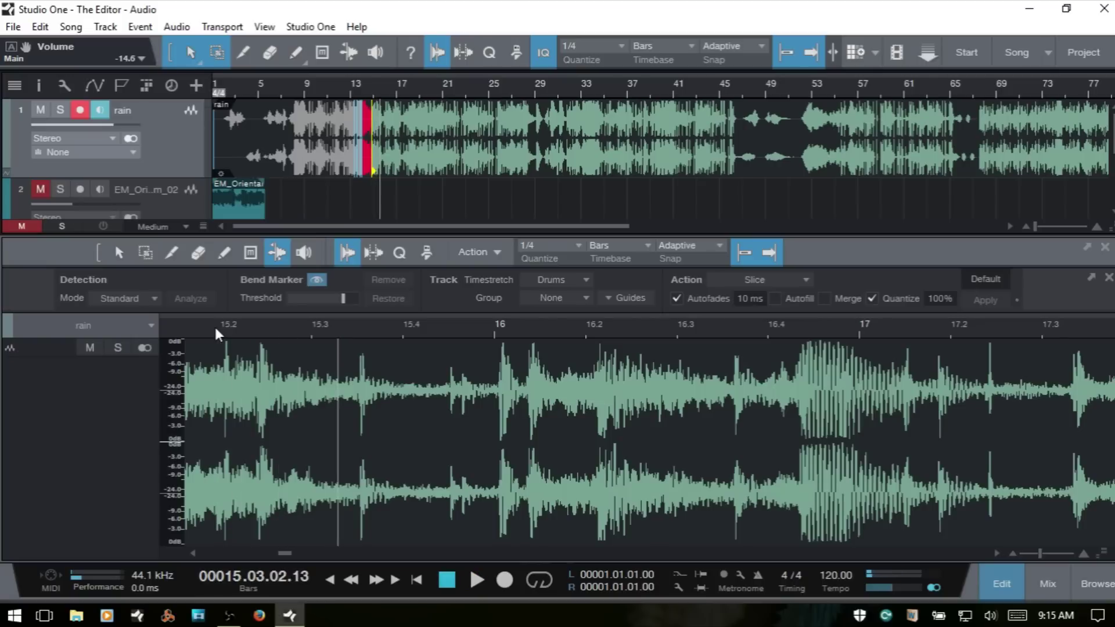
pyautogui.moveTo(289, 553); pyautogui.dragTo(276, 558)
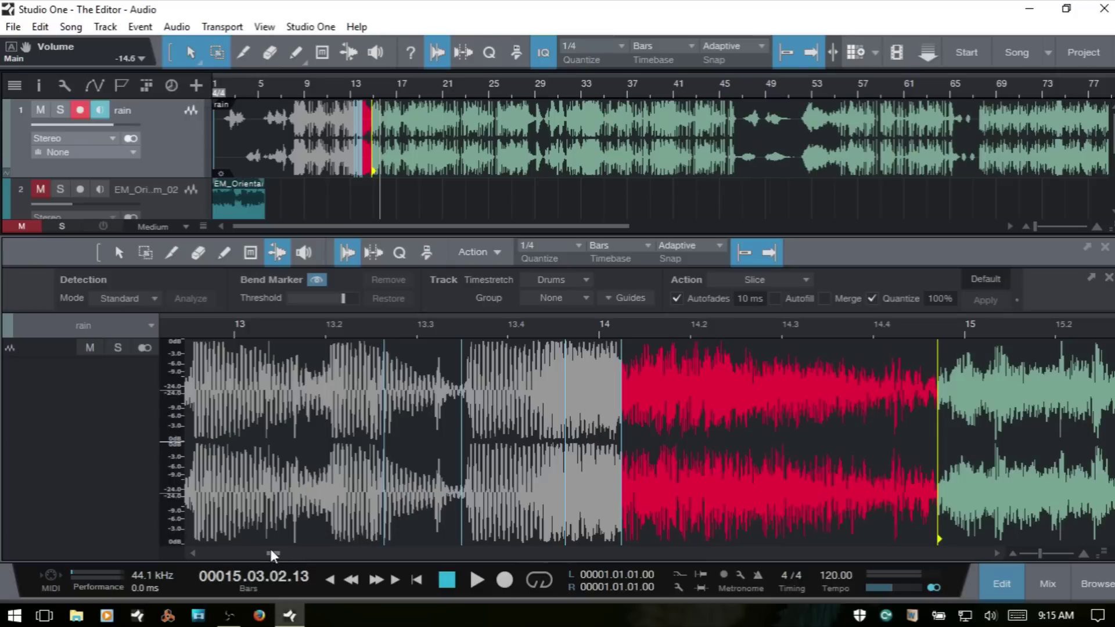
pyautogui.moveTo(271, 554); pyautogui.dragTo(275, 553)
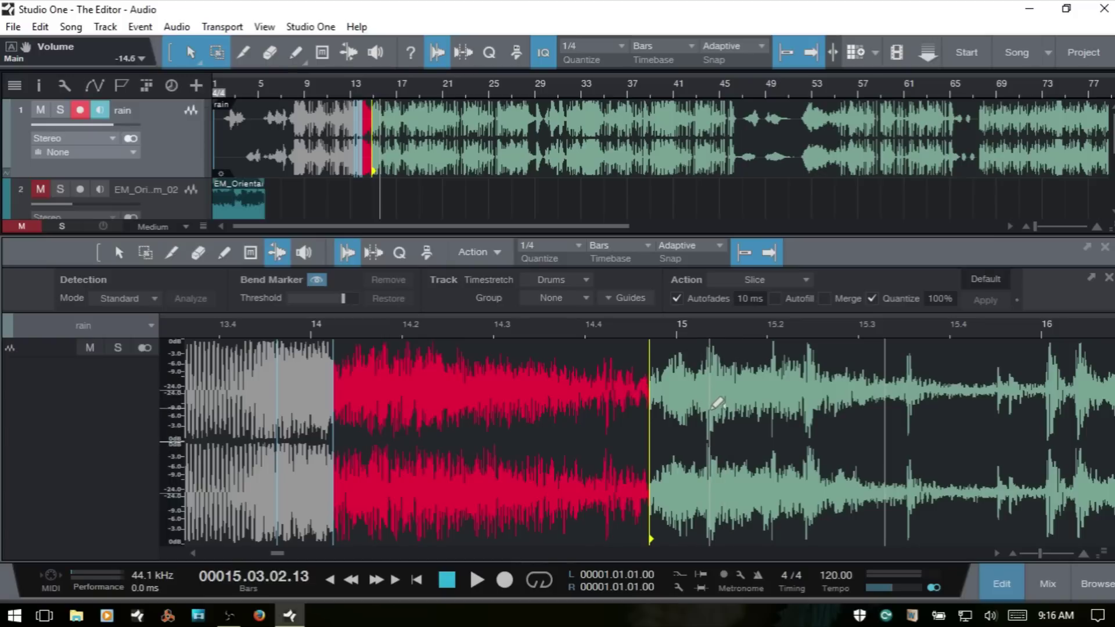
# Examine the rain track's timestretch modes in the inspector with the editor hidden, and reopen the editor
pyautogui.press('F2')
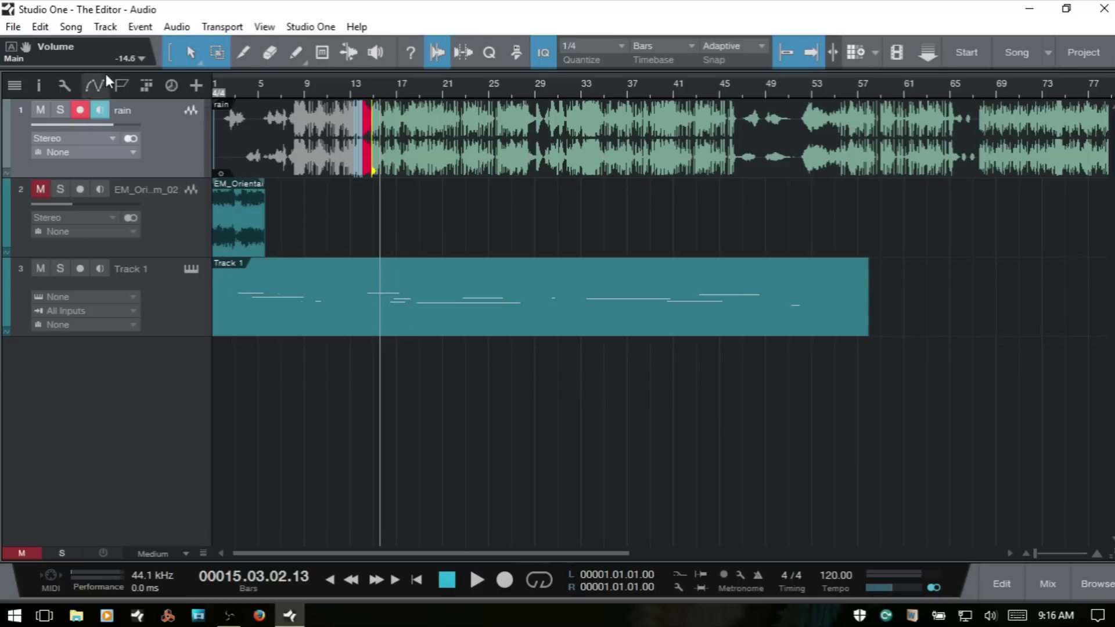
pyautogui.press('F4')
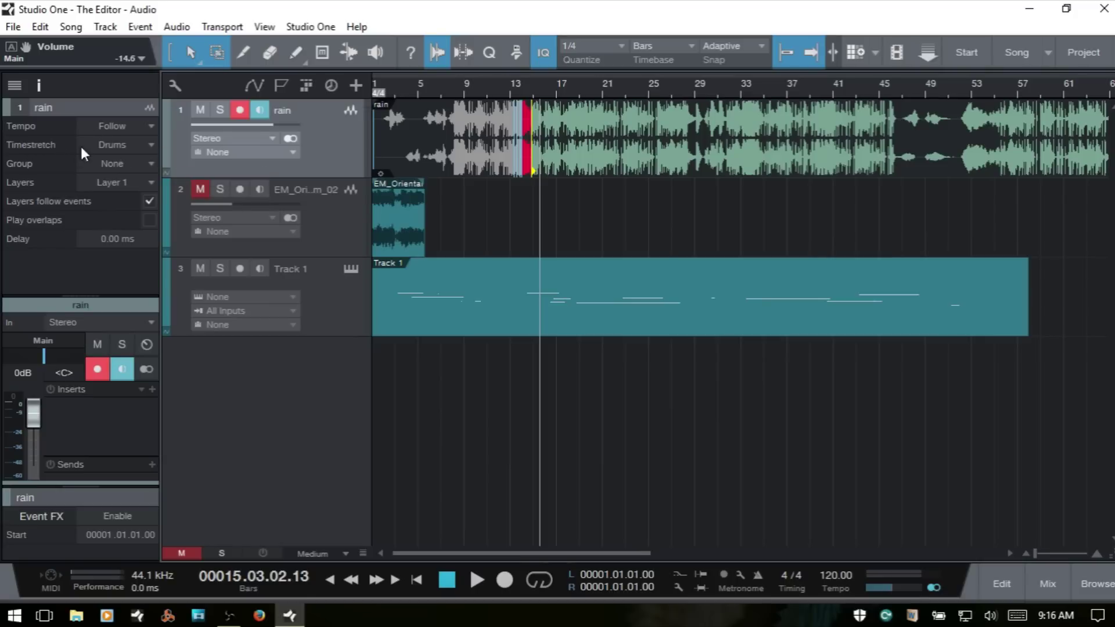
pyautogui.click(152, 144)
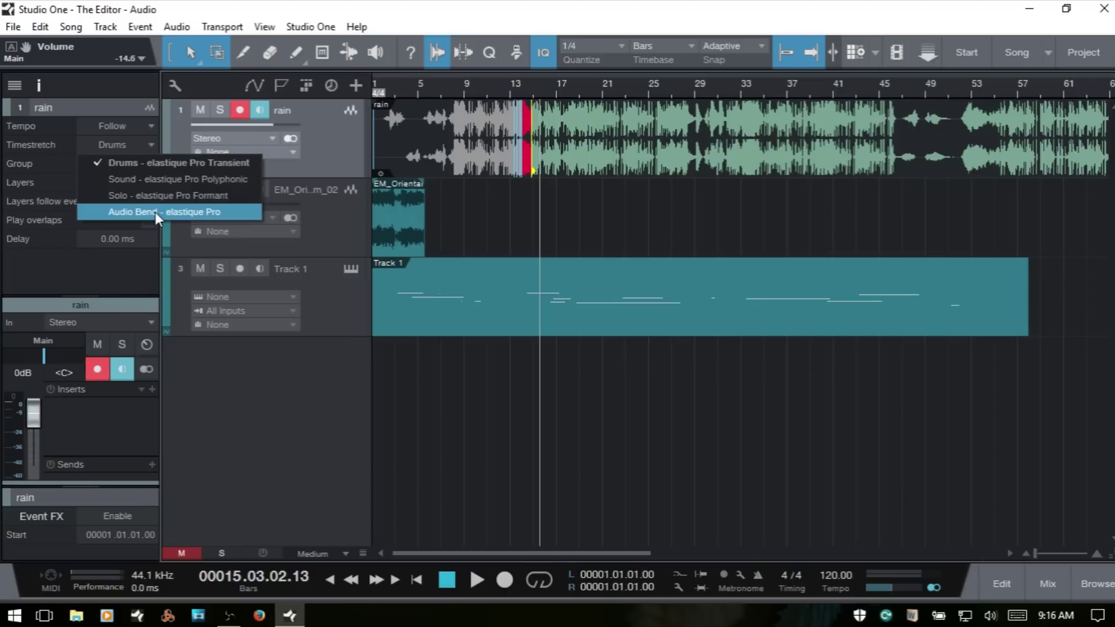
pyautogui.click(262, 406)
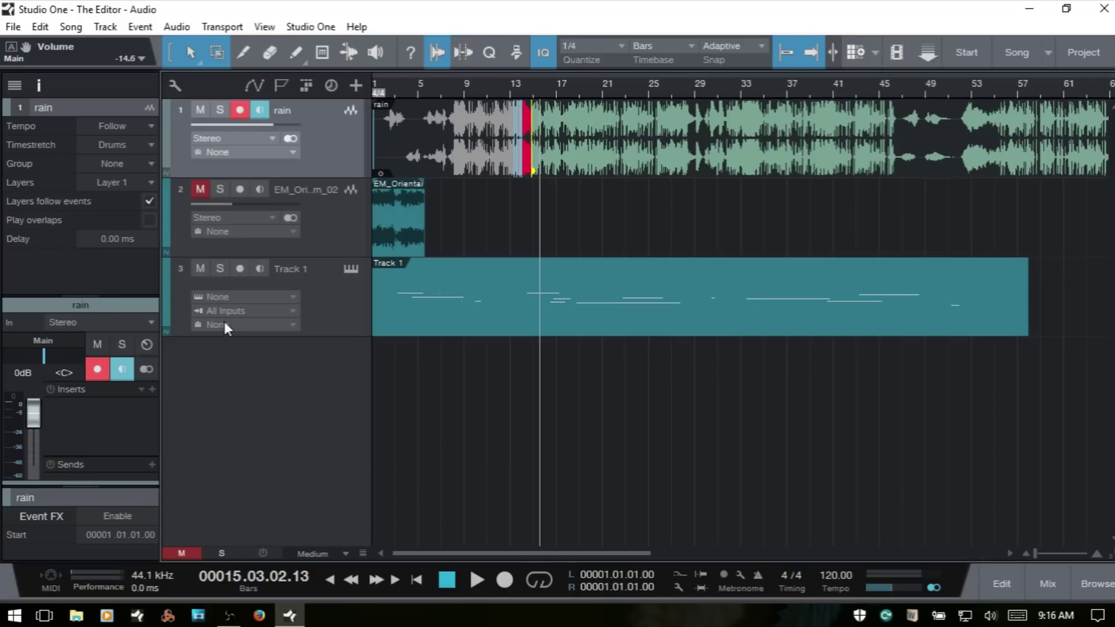
pyautogui.press('F4')
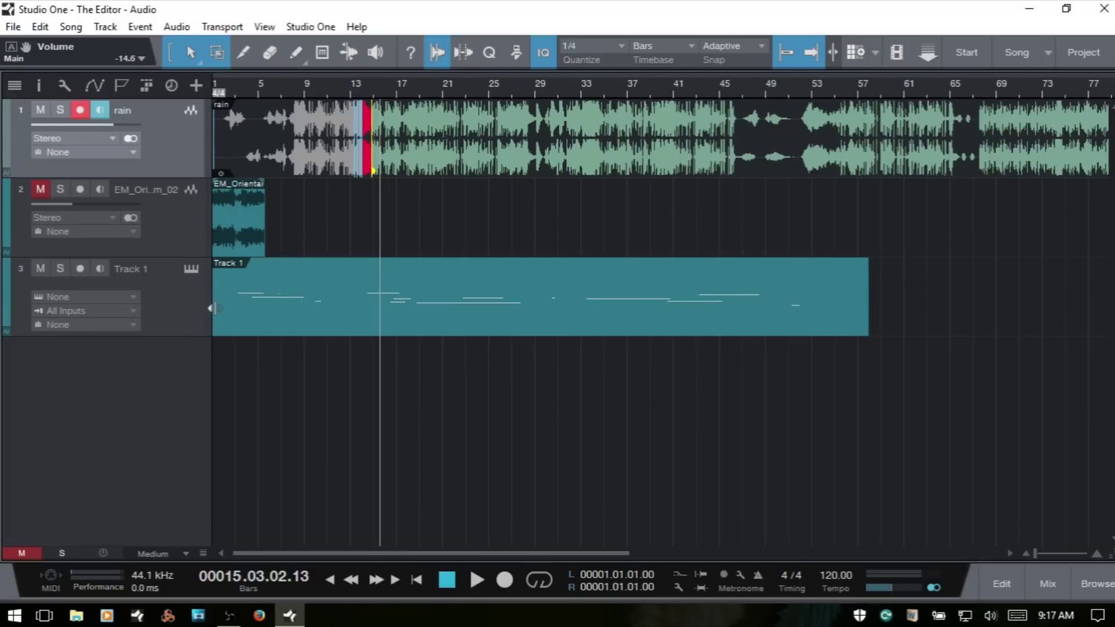
pyautogui.press('F2')
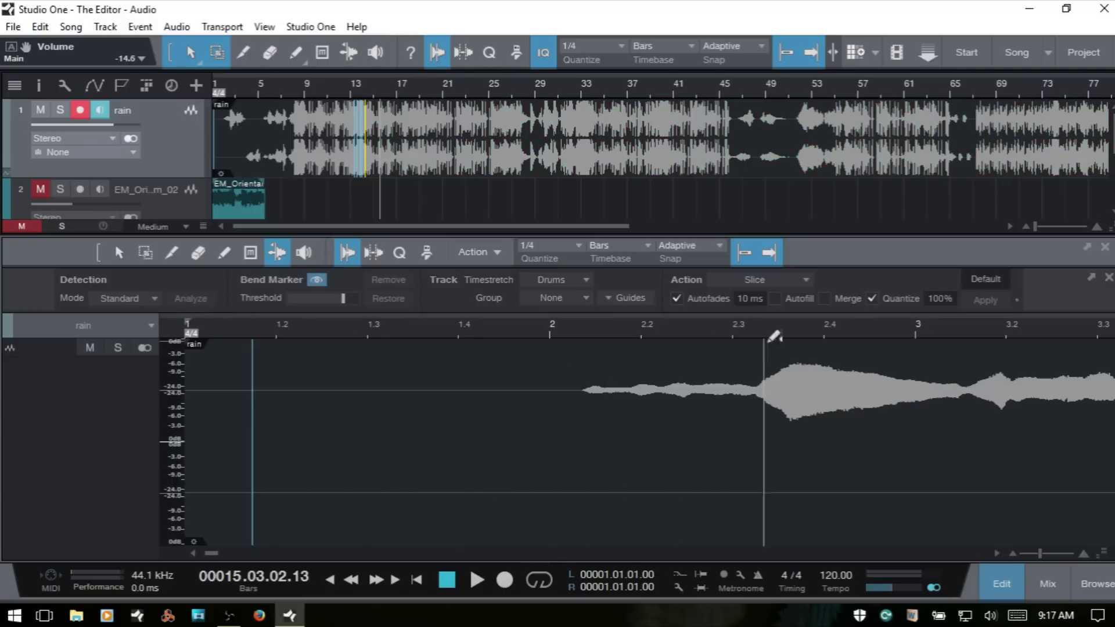
# Revert the bend marker edits and clear the empty event near bar 28 on the rain track
pyautogui.moveTo(212, 553); pyautogui.dragTo(274, 552)
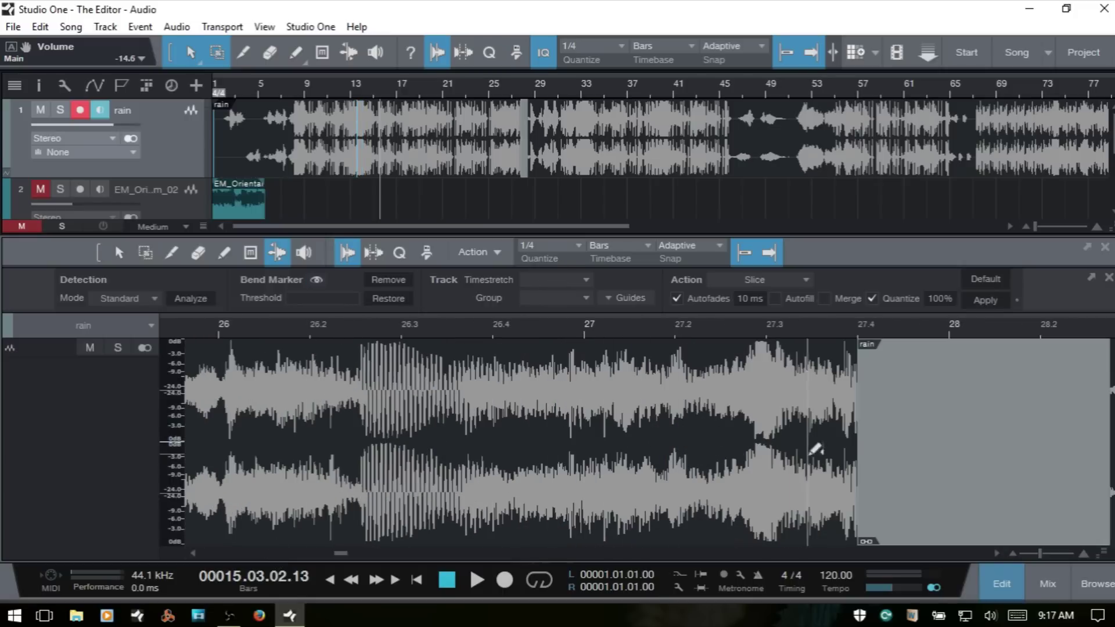
pyautogui.click(524, 169)
pyautogui.moveTo(480, 324); pyautogui.dragTo(466, 254)
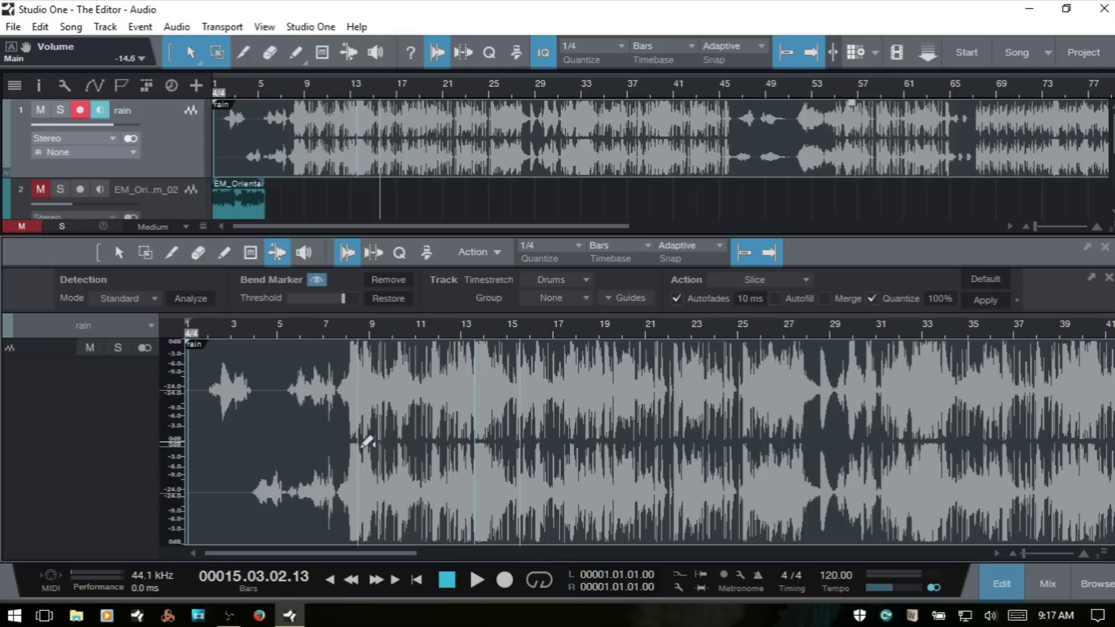
# Audition the rain event at about 20.3 and about 25.2 with the Listen tool
pyautogui.press('8')
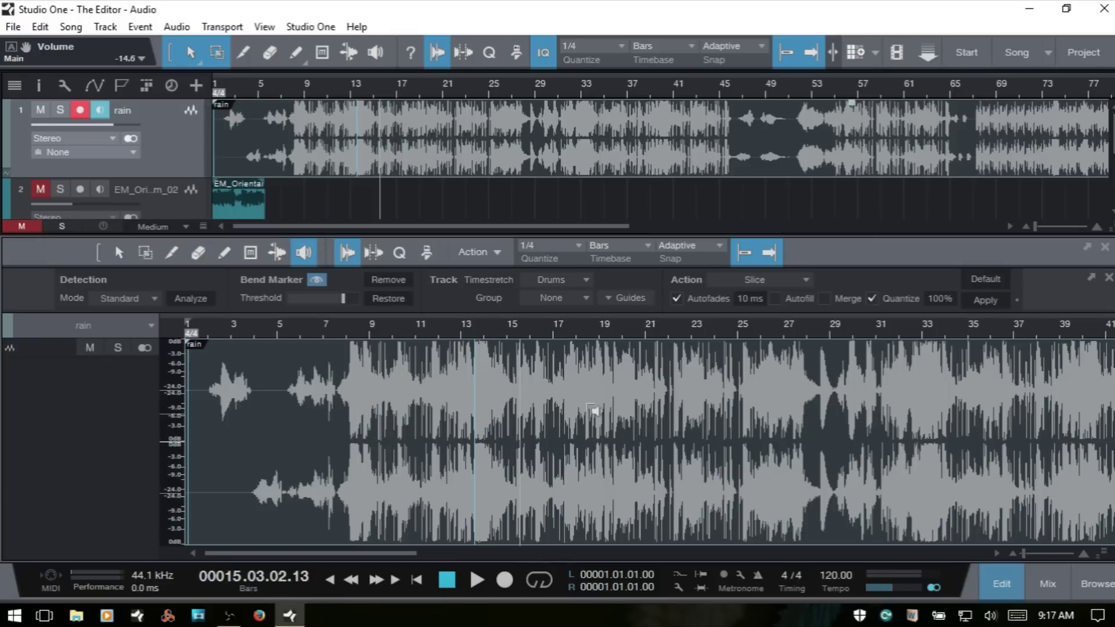
pyautogui.moveTo(646, 324); pyautogui.dragTo(591, 393)
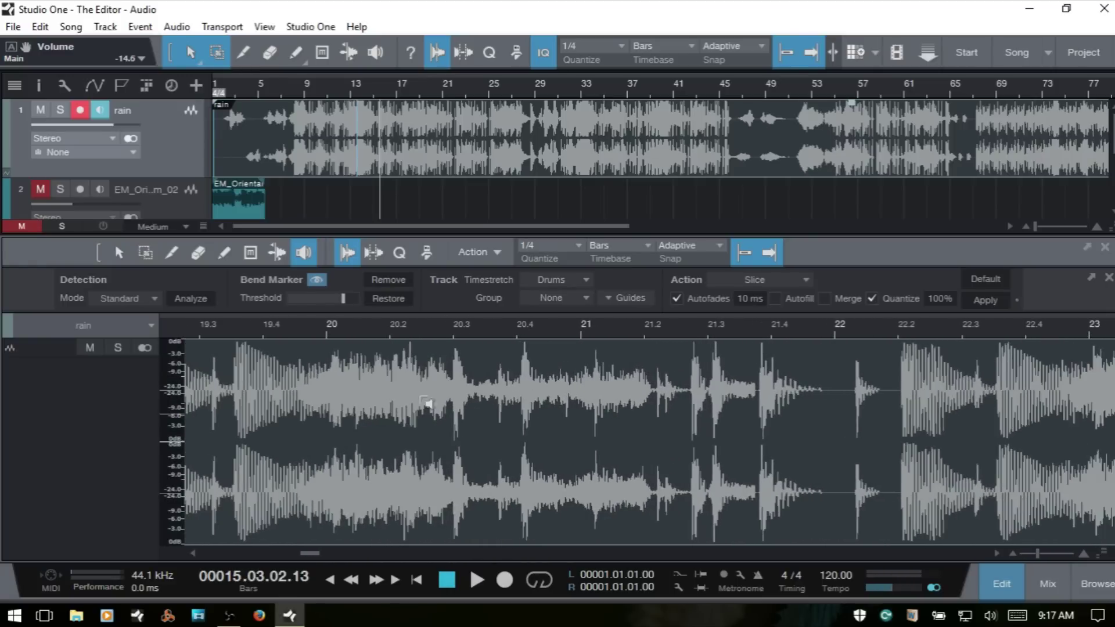
pyautogui.moveTo(457, 351); pyautogui.dragTo(457, 350)
pyautogui.moveTo(455, 351); pyautogui.dragTo(455, 353)
pyautogui.moveTo(980, 327); pyautogui.dragTo(119, 330)
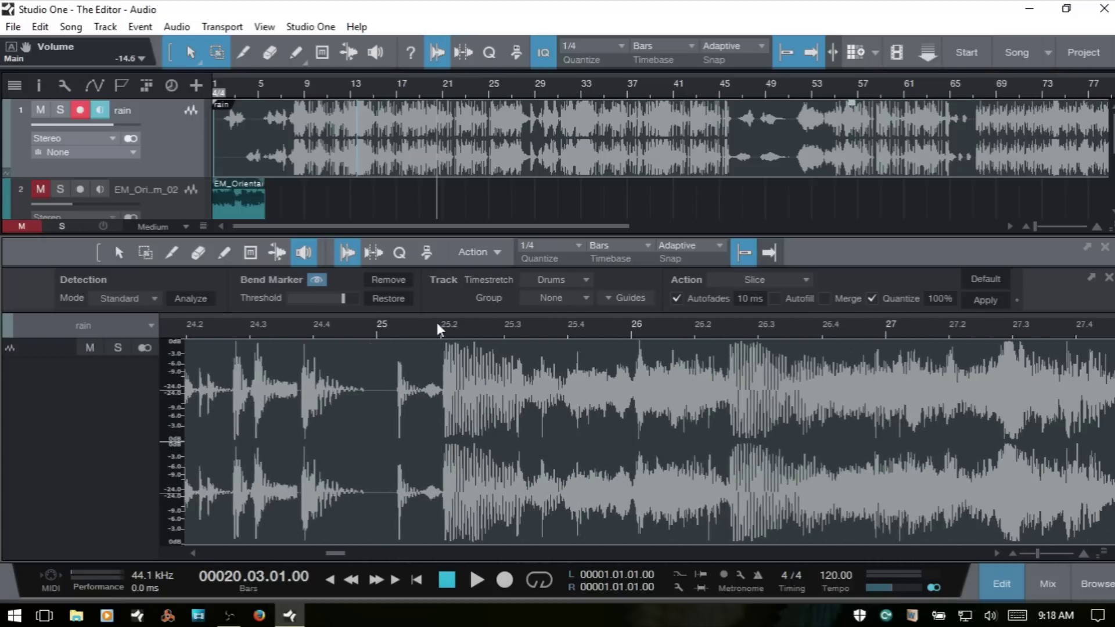
pyautogui.moveTo(438, 400); pyautogui.dragTo(438, 400)
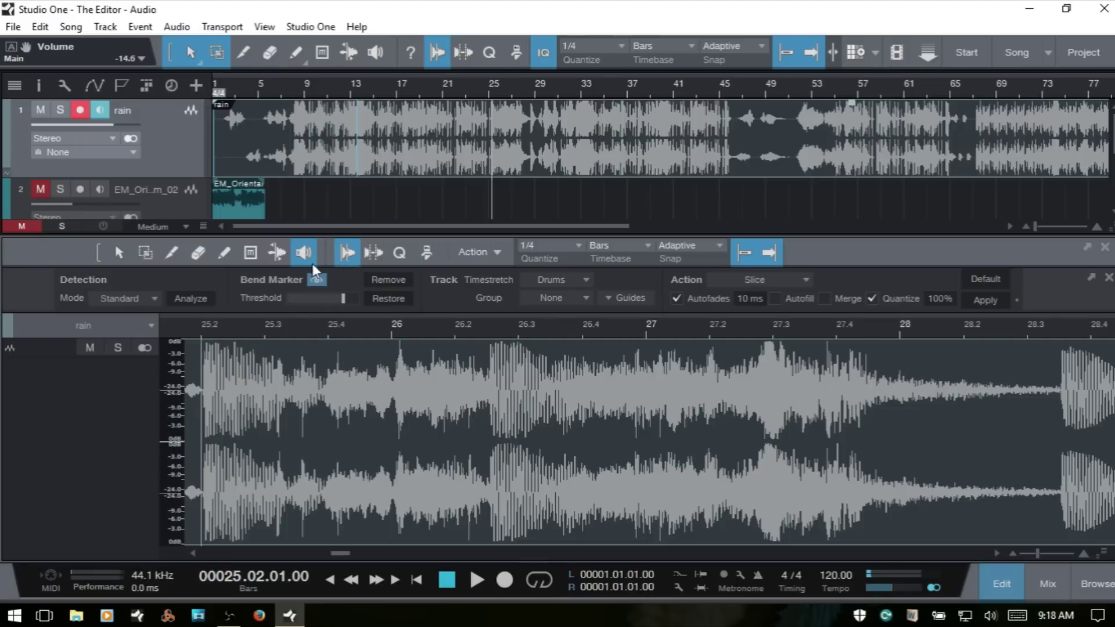
# Return to the Arrow tool, and view the strip silence, quantize and macro options in turn
pyautogui.press('1')
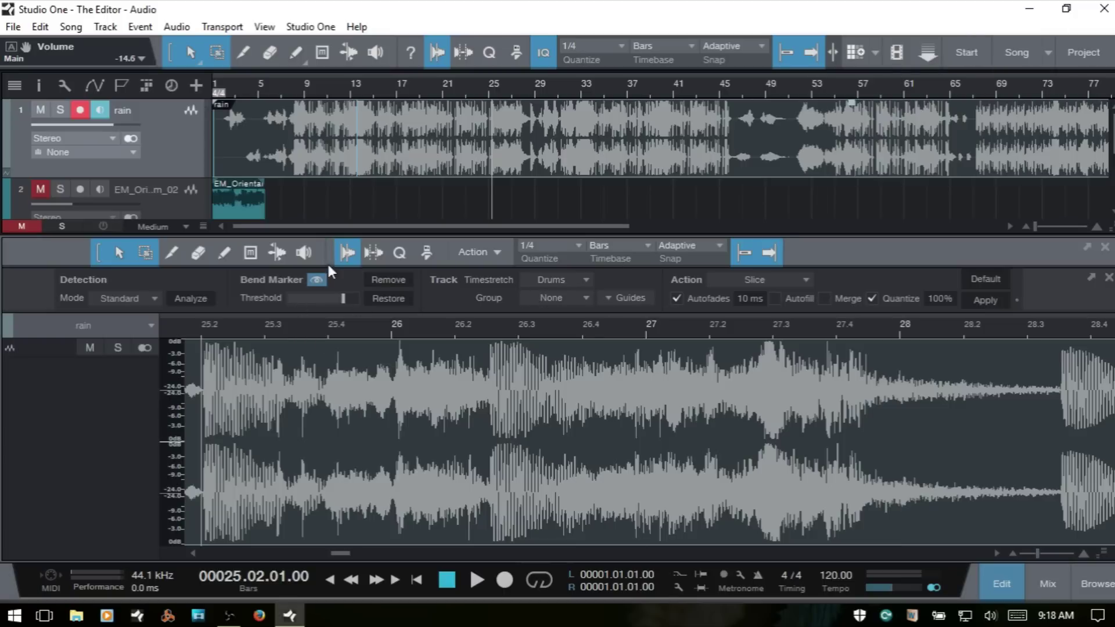
pyautogui.click(375, 253)
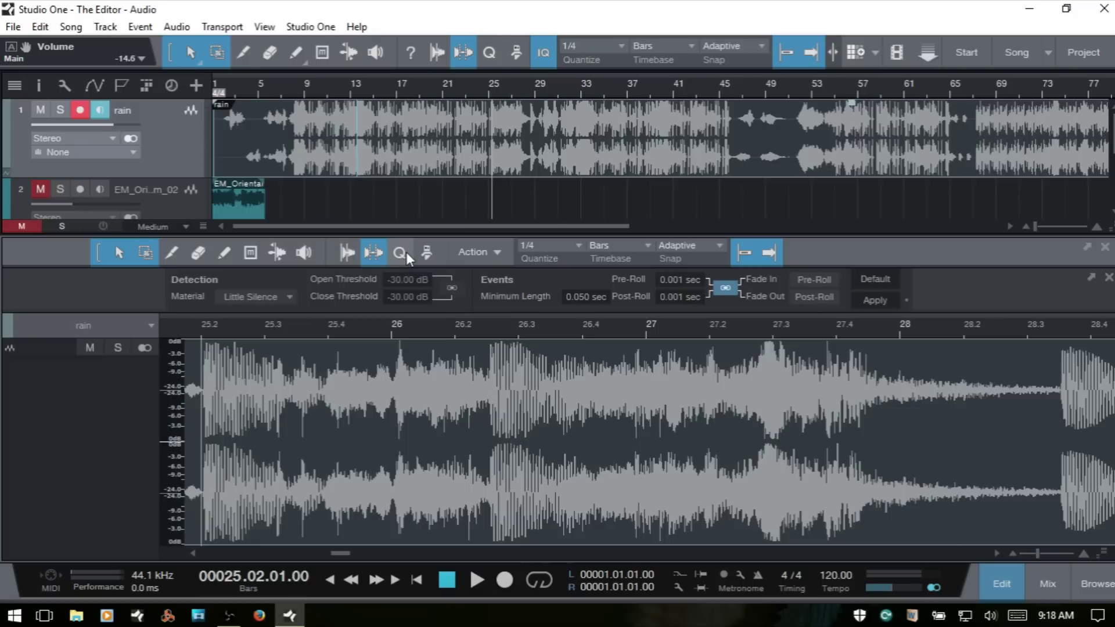
pyautogui.click(401, 252)
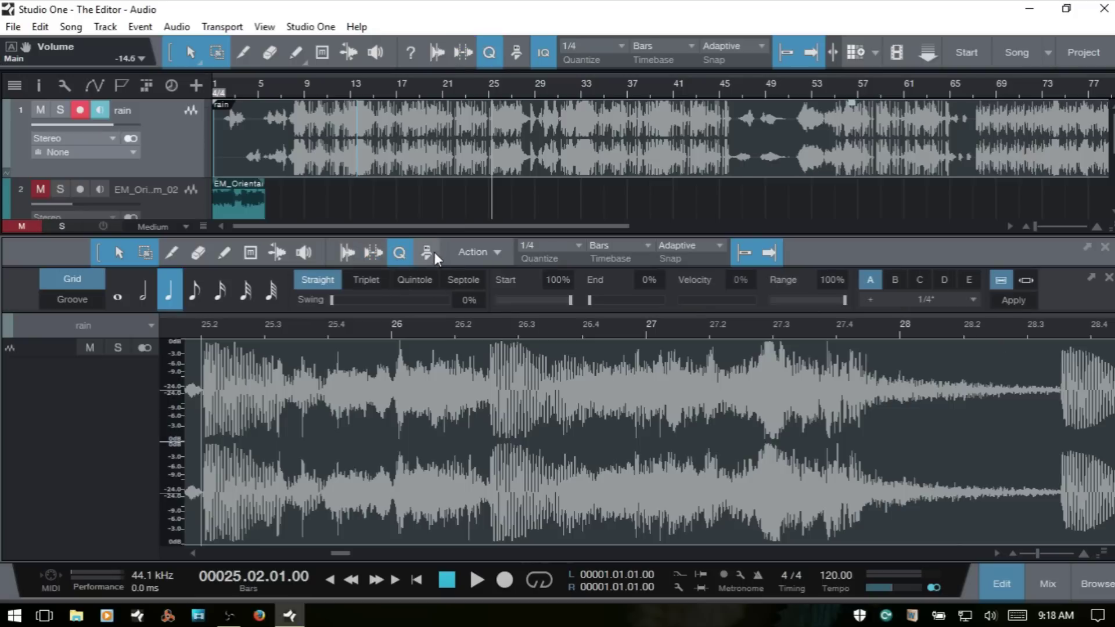
pyautogui.click(433, 250)
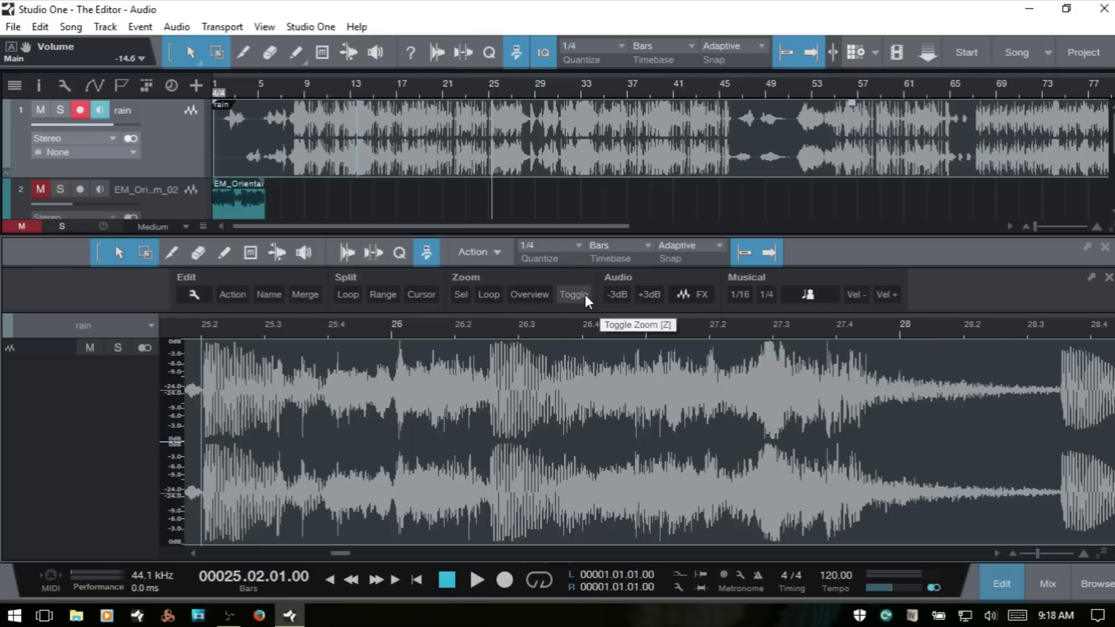
# Hide the editor's macro bar, view the Action operations for audio, and place the cursor at 25.4
pyautogui.click(426, 251)
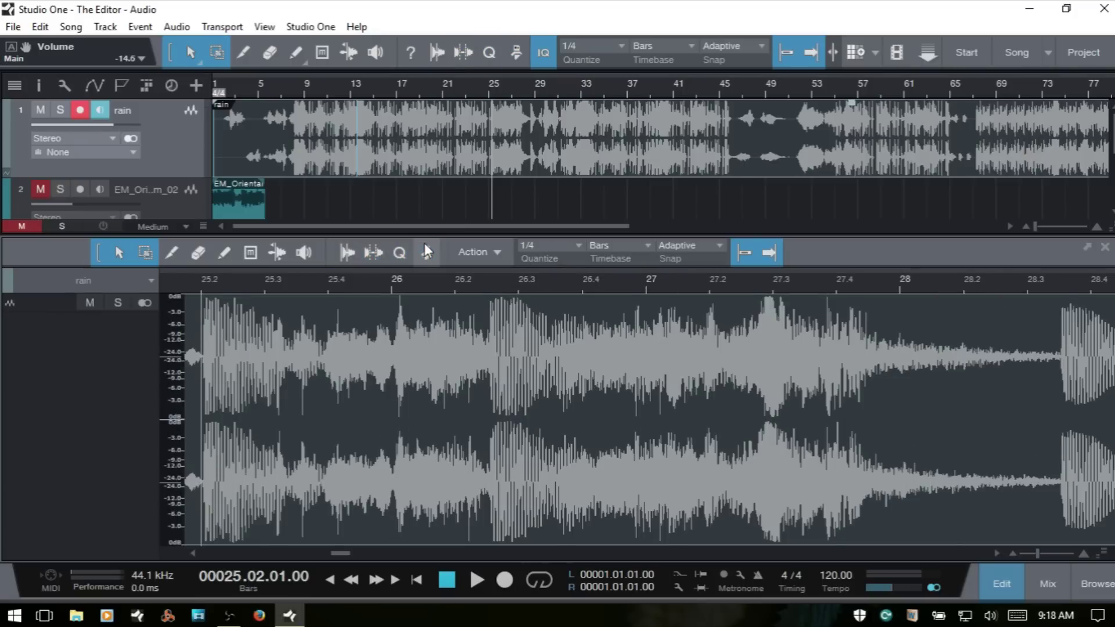
pyautogui.click(500, 250)
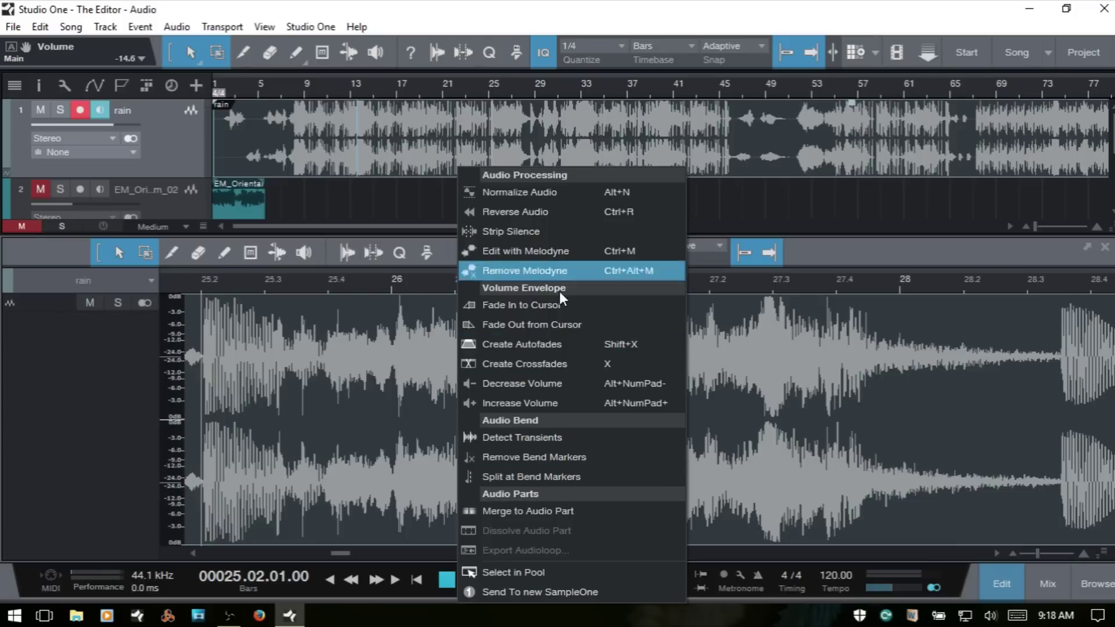
pyautogui.click(335, 385)
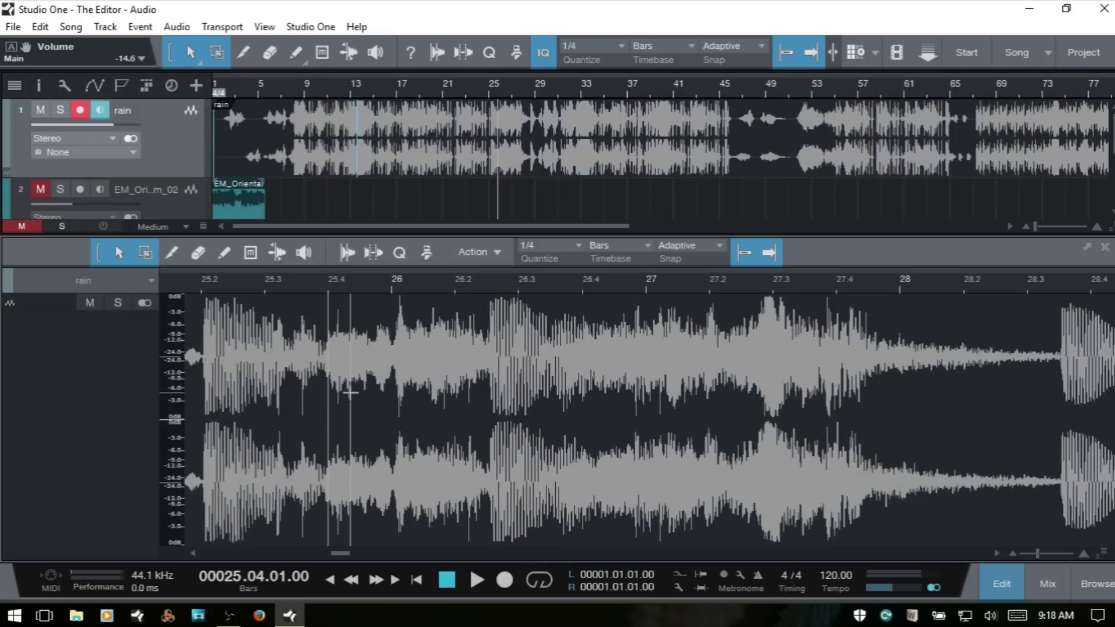
# View the Audio operations available for the rain event in the arrangement, then select the event in the editor
pyautogui.click(619, 154)
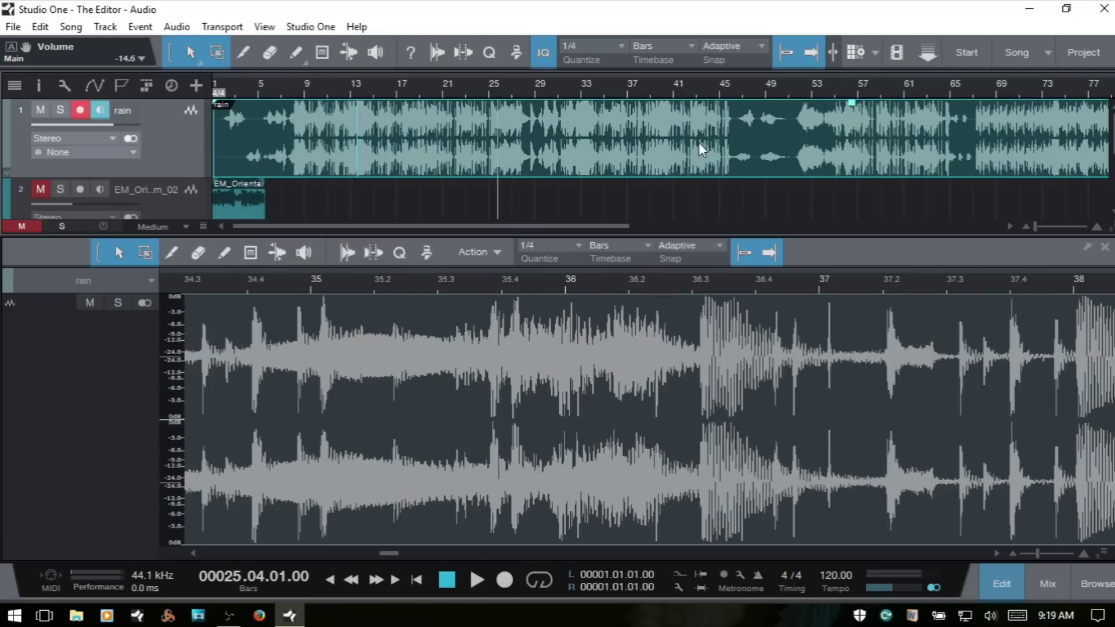
pyautogui.rightClick(741, 139)
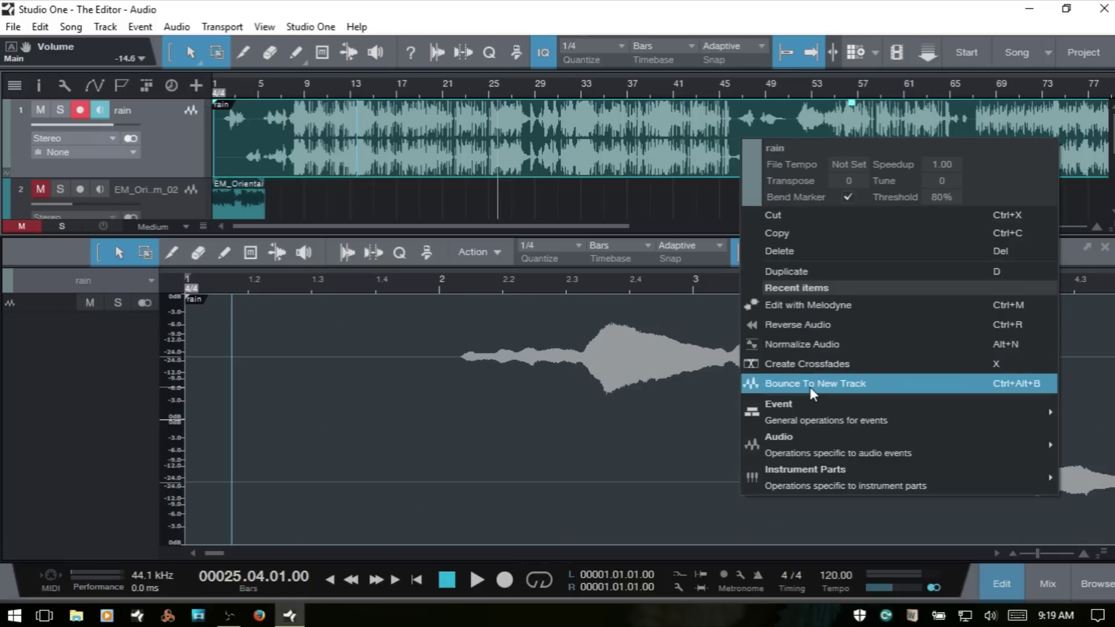
pyautogui.moveTo(802, 455)
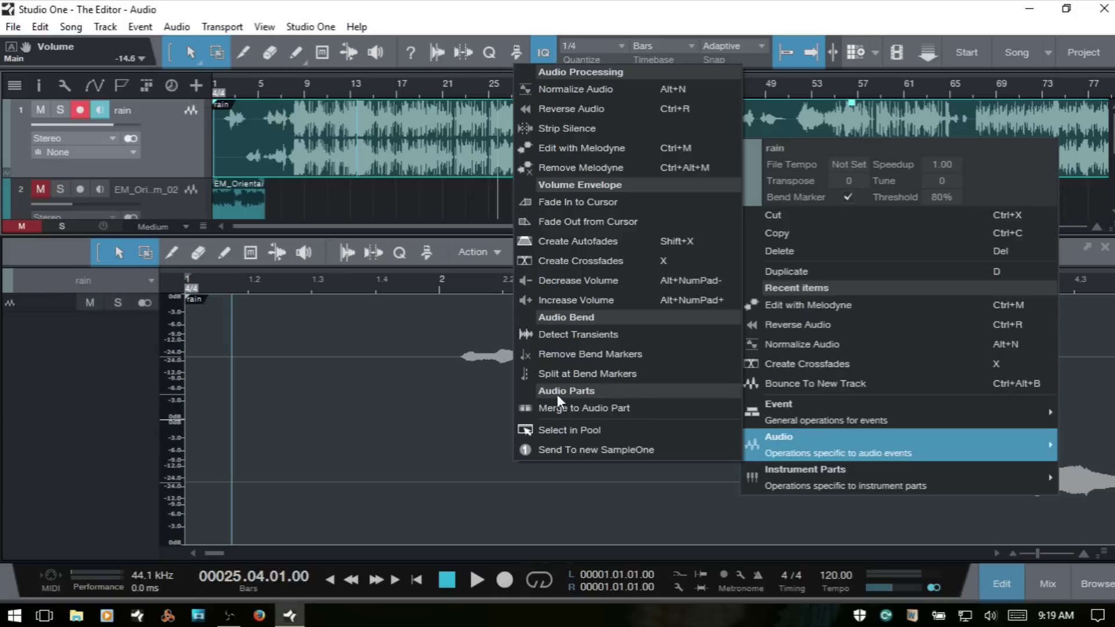
pyautogui.click(295, 439)
pyautogui.click(295, 440)
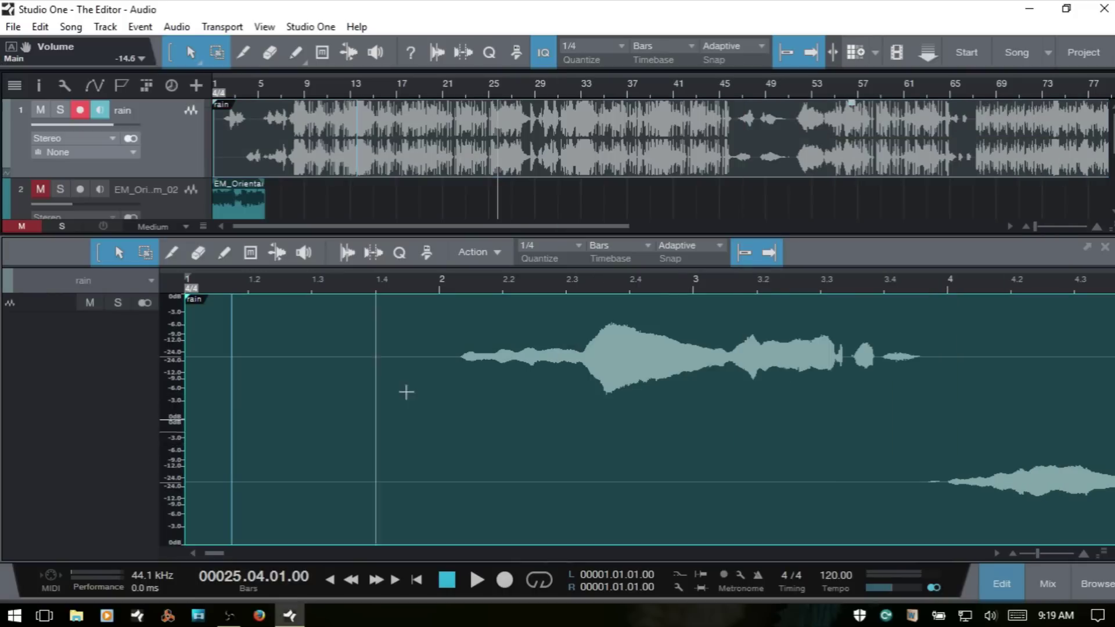
# Examine the editor's Action operations for the selected rain event, from audio processing to Send To new SampleOne
pyautogui.press('w')
pyautogui.press('w')
pyautogui.press('w')
pyautogui.press('w')
pyautogui.press('w')
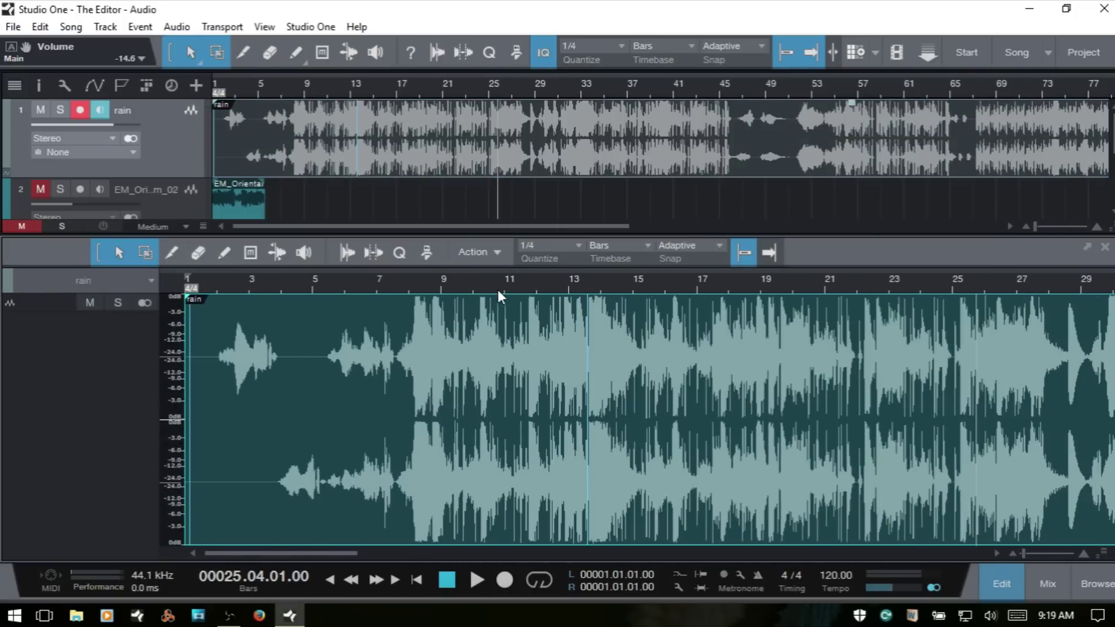
pyautogui.click(496, 252)
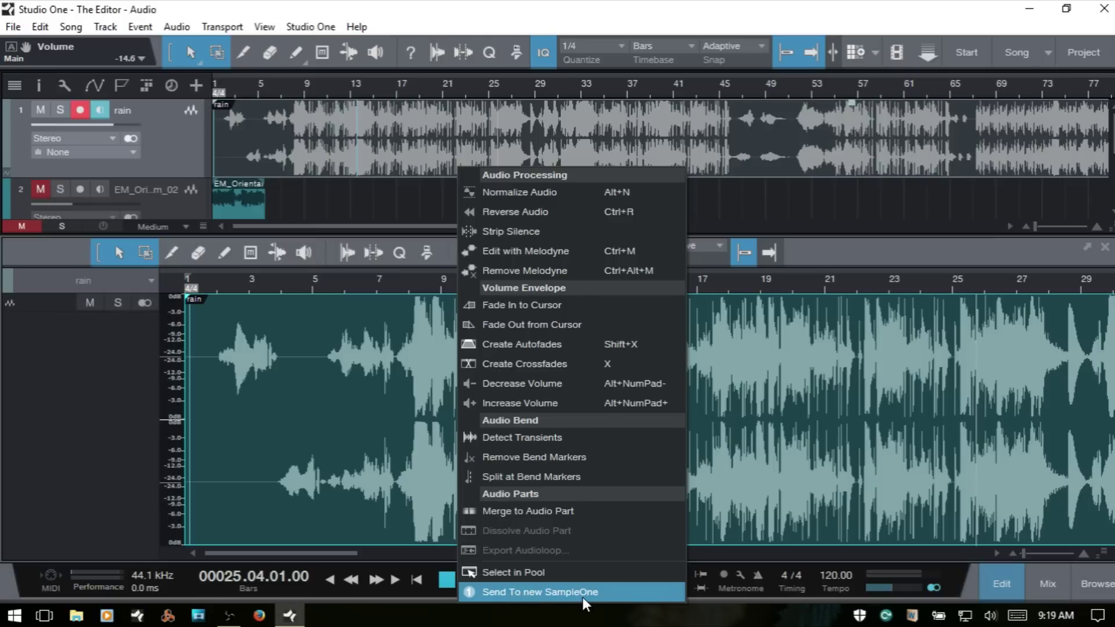
pyautogui.click(786, 444)
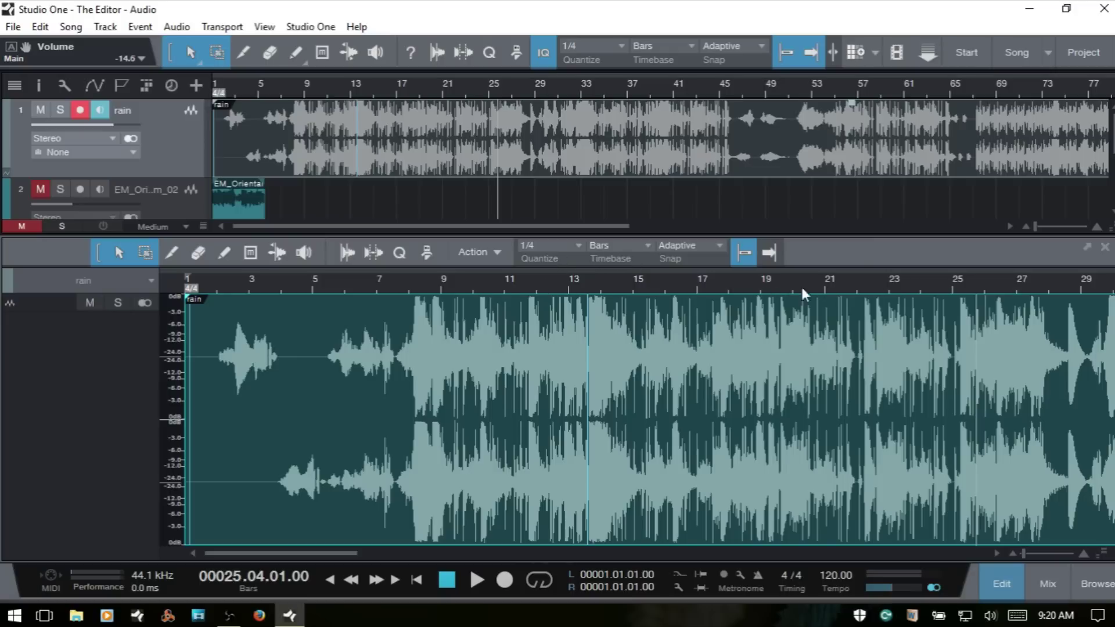
# Switch the editor's timebase to Seconds, Samples and Frames in turn, and return it to Bars
pyautogui.click(618, 244)
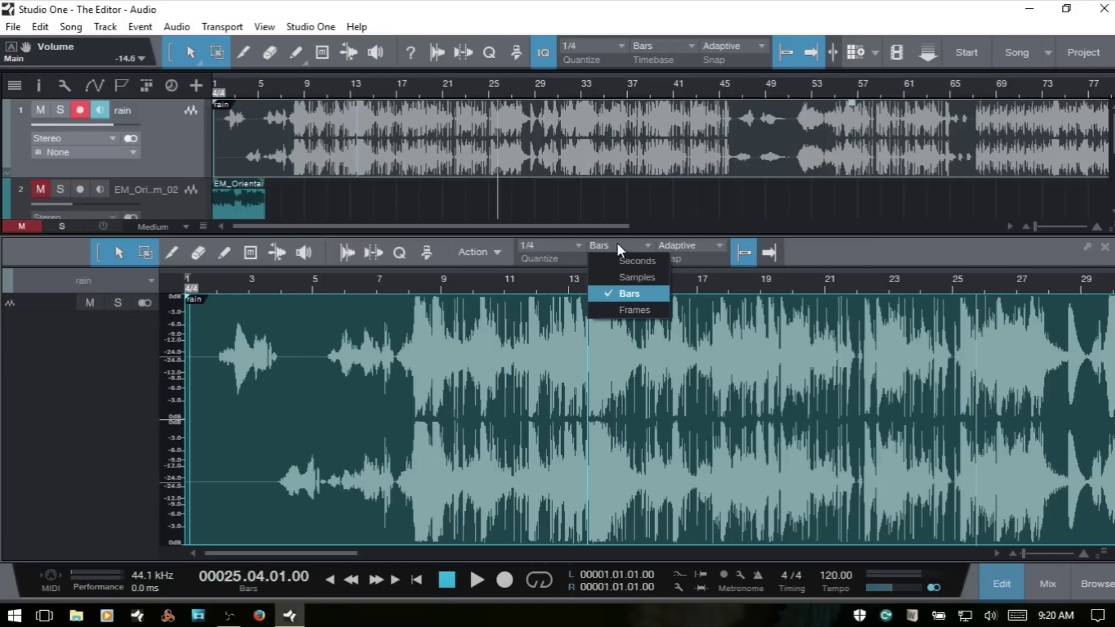
pyautogui.click(635, 260)
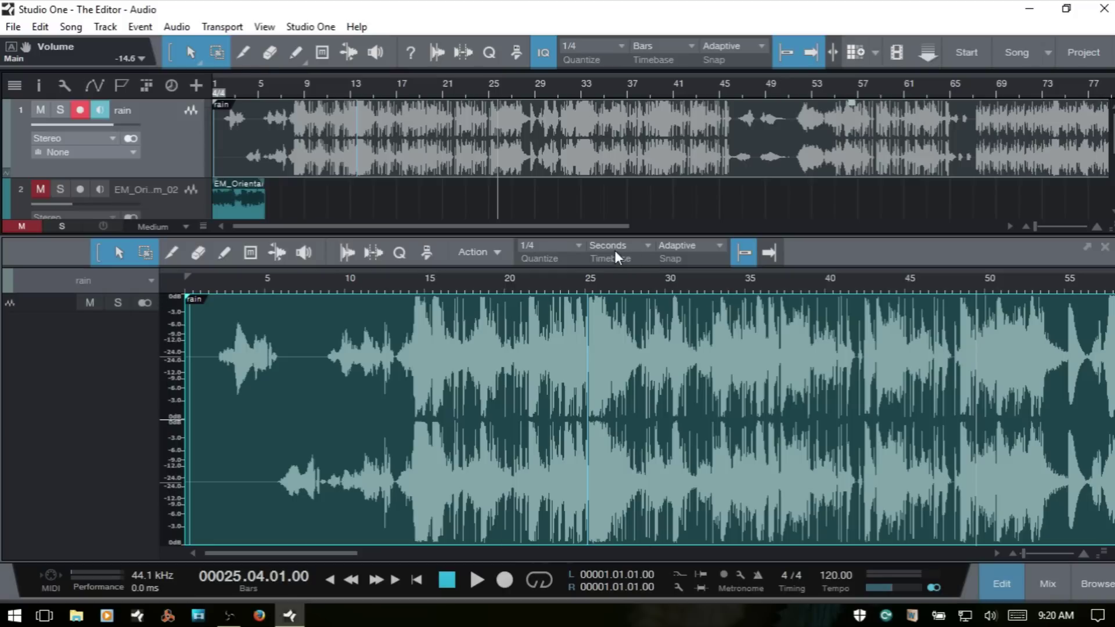
pyautogui.click(616, 247)
pyautogui.click(623, 278)
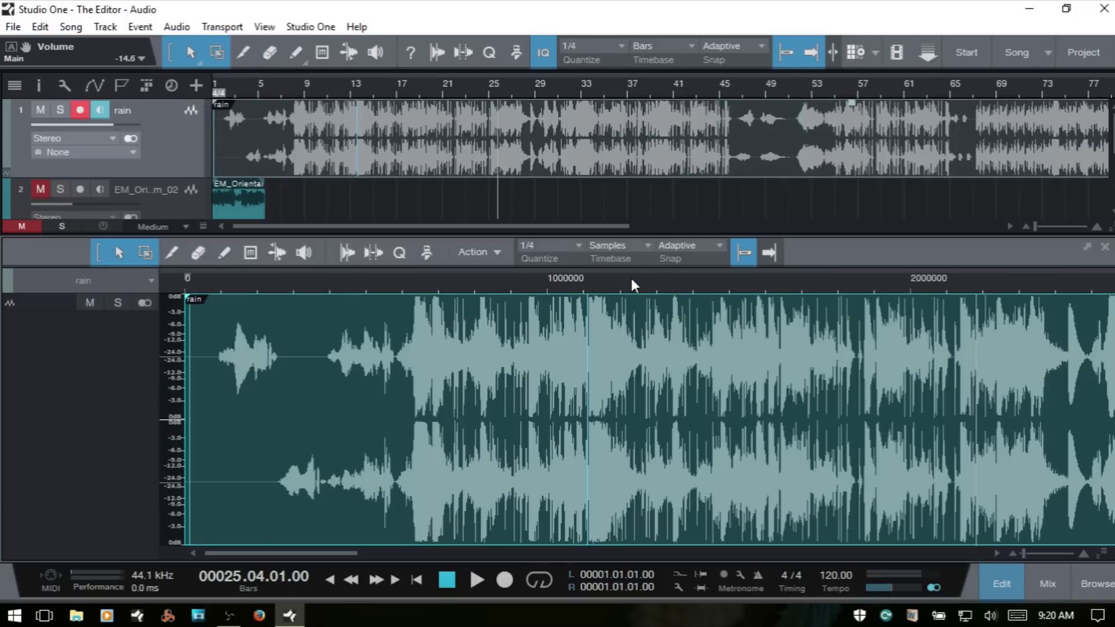
pyautogui.click(618, 245)
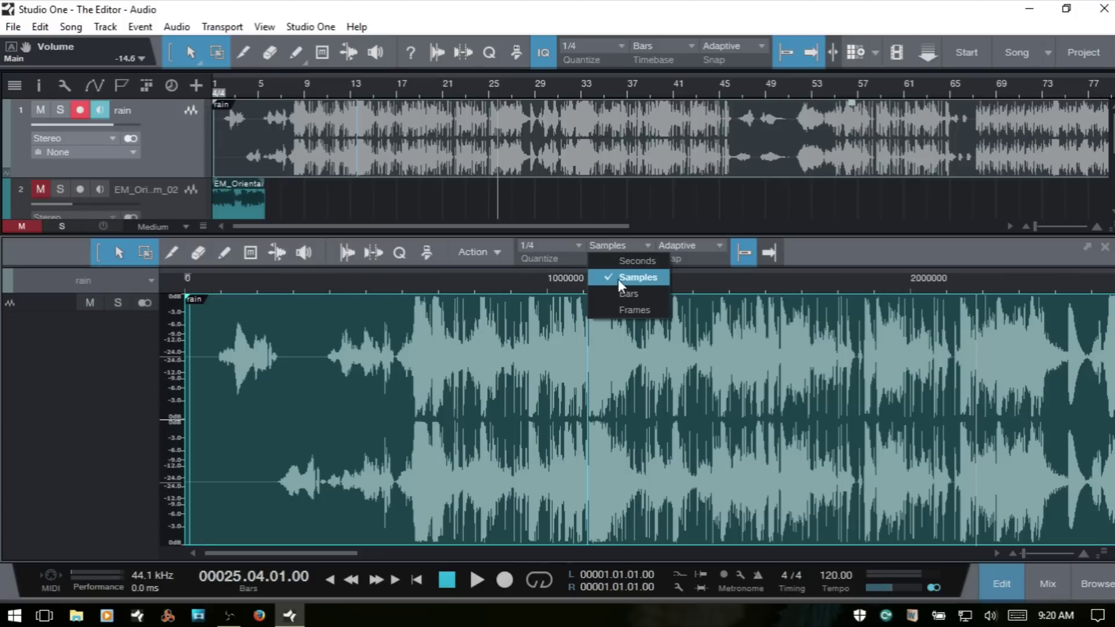
pyautogui.click(624, 311)
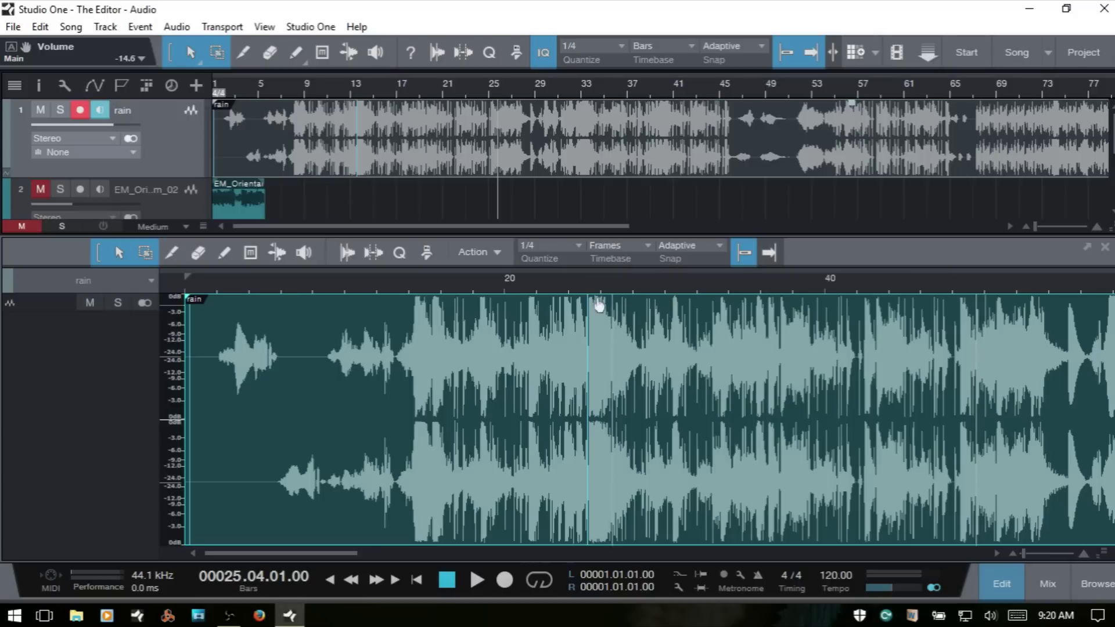
pyautogui.click(614, 244)
pyautogui.click(623, 294)
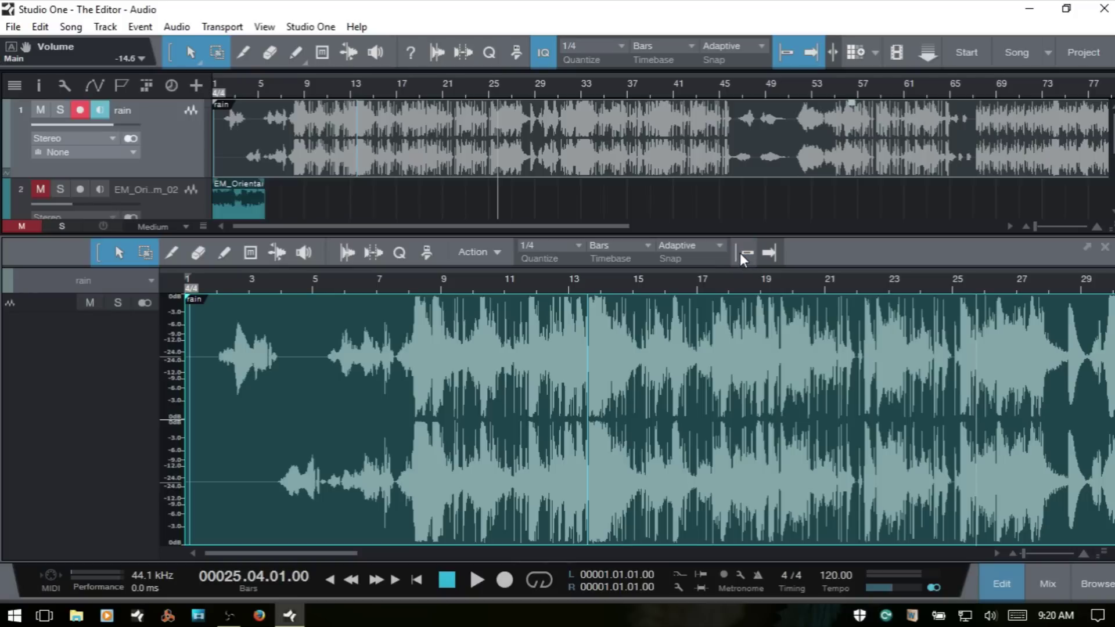
# Turn snapping back on in the editor, choose the Split tool, and inspect the timeline divisions around bars 16 to 19
pyautogui.click(743, 254)
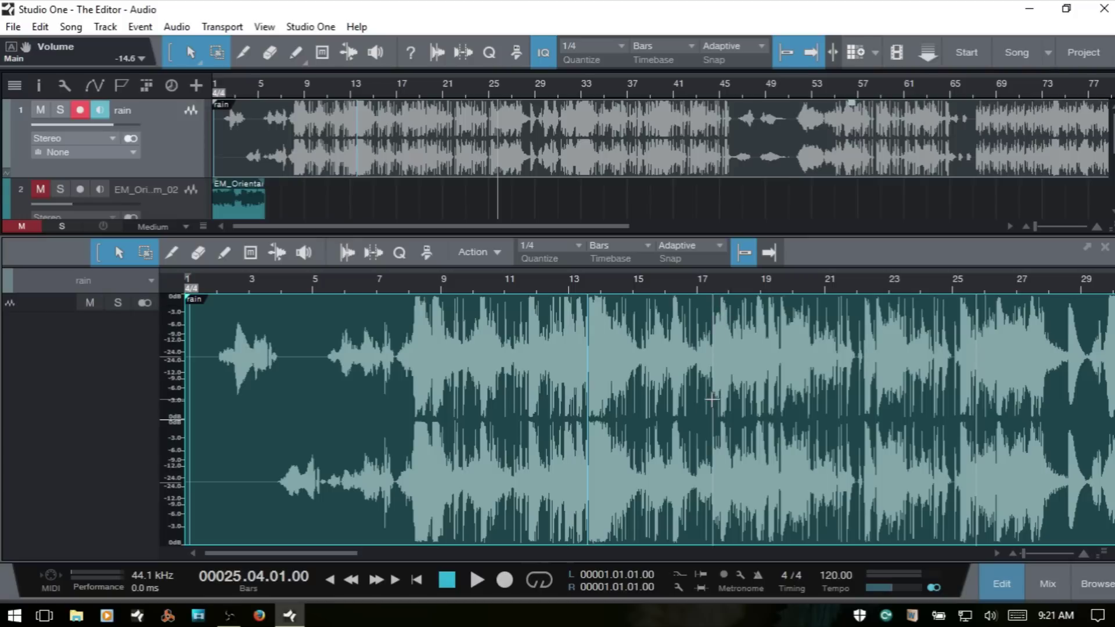
pyautogui.press('5')
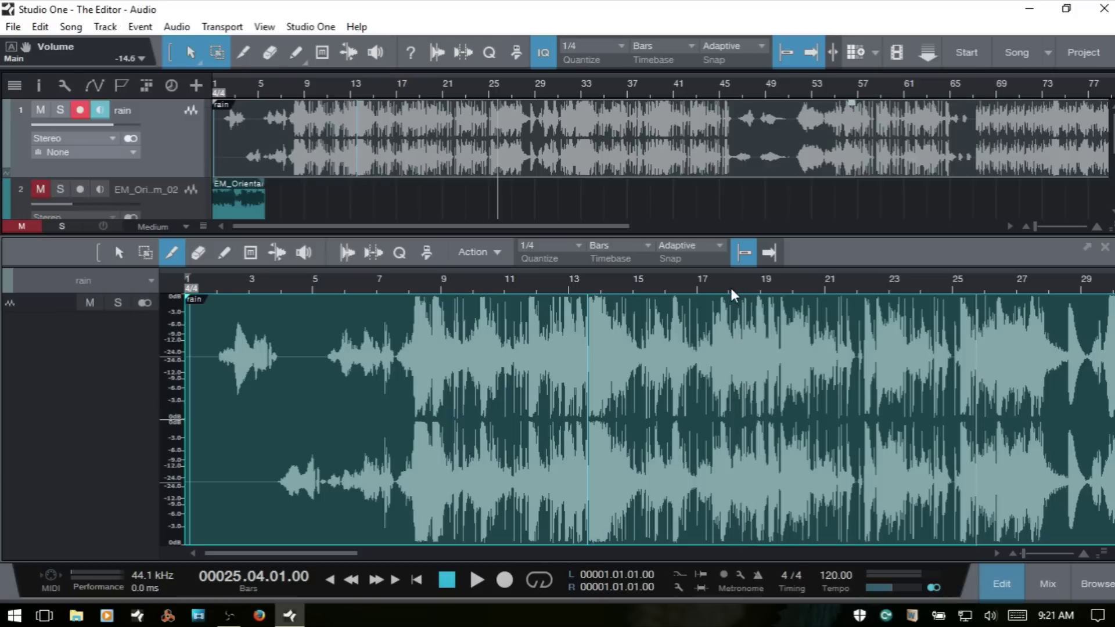
pyautogui.moveTo(730, 285); pyautogui.dragTo(712, 349)
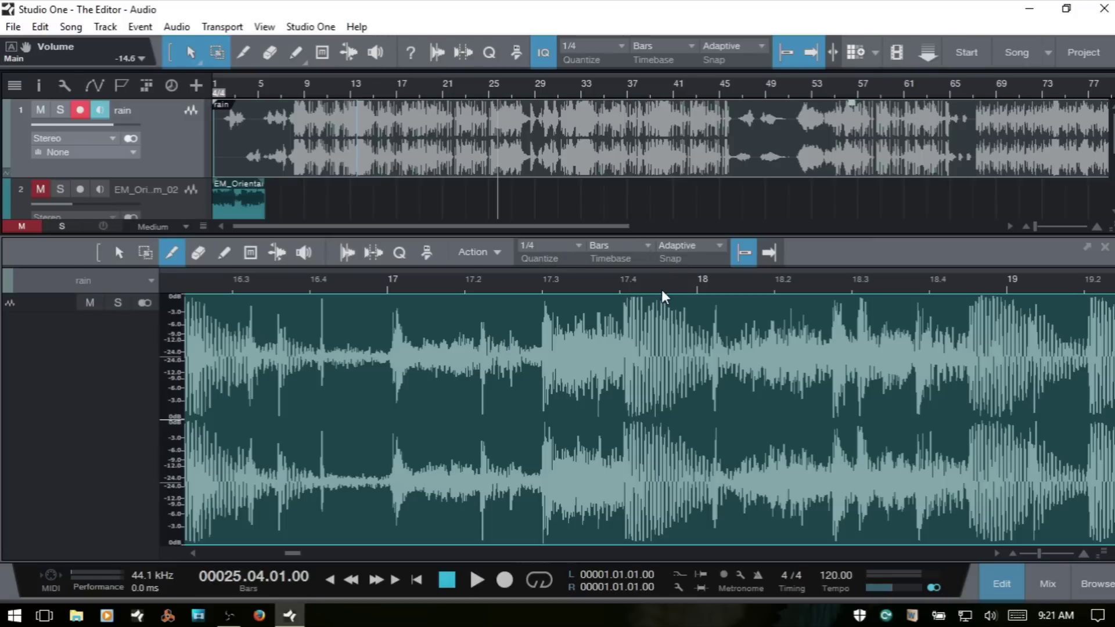
pyautogui.press('w')
pyautogui.press('w')
pyautogui.press('w')
pyautogui.press('w')
pyautogui.press('w')
pyautogui.press('w')
pyautogui.press('w')
pyautogui.press('w')
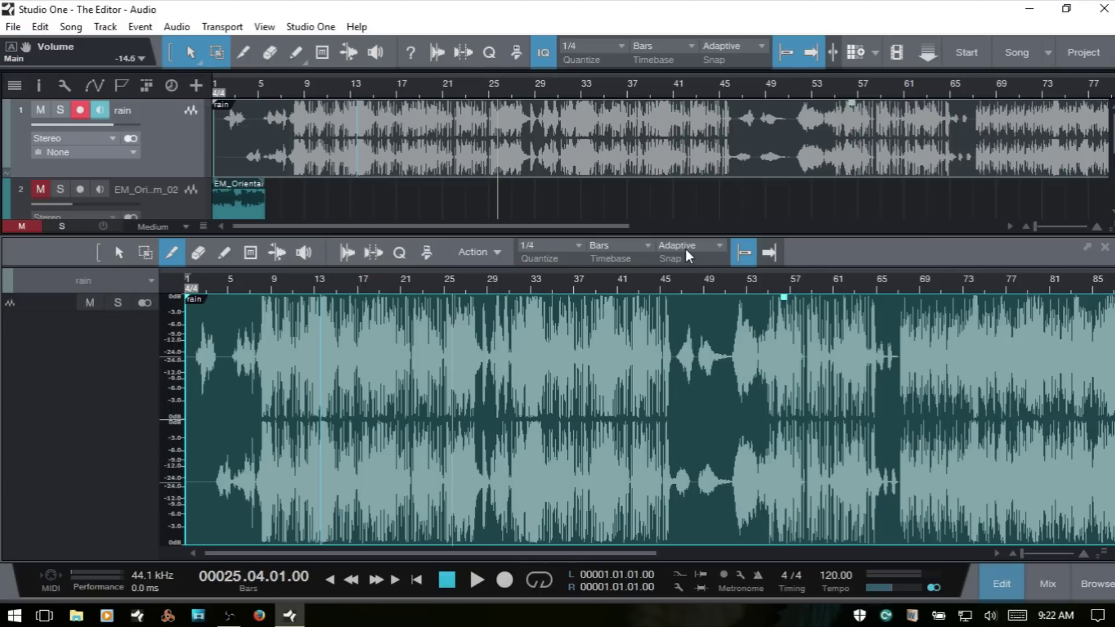
# Try the editor's snap mode on Quantize and Bar, and return it to Adaptive
pyautogui.click(718, 249)
pyautogui.click(710, 294)
pyautogui.click(697, 244)
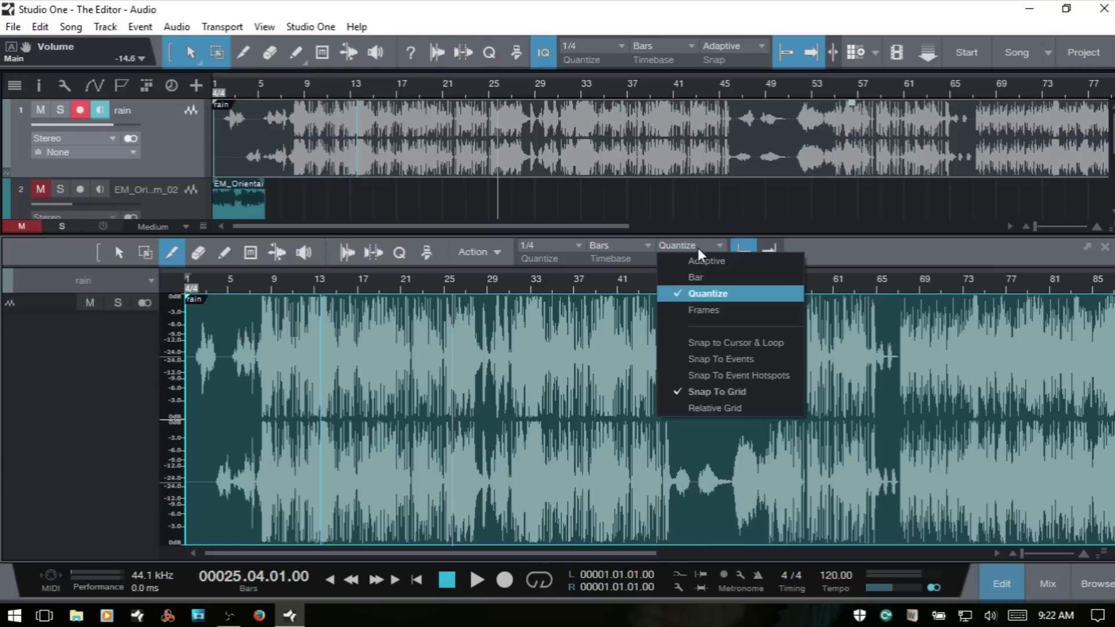
pyautogui.click(728, 278)
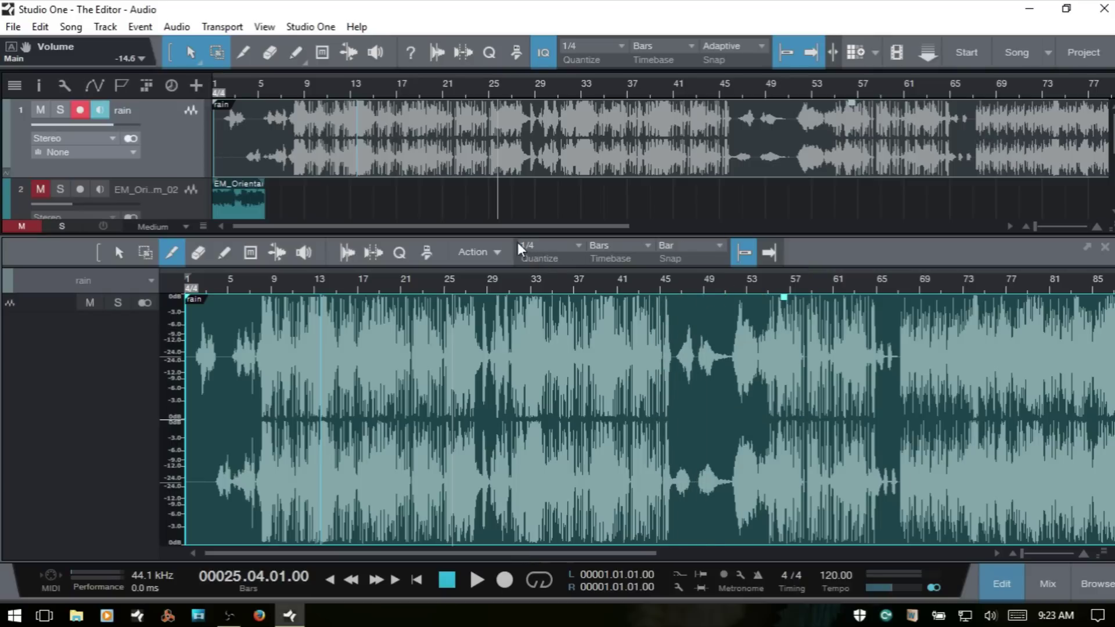
pyautogui.click(687, 244)
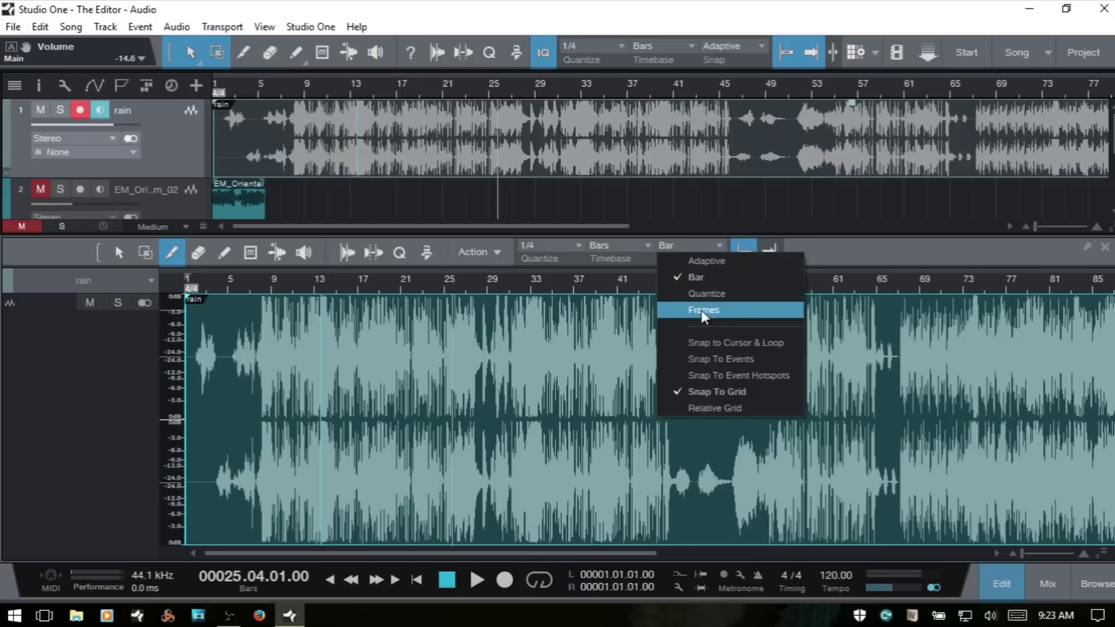
pyautogui.click(713, 262)
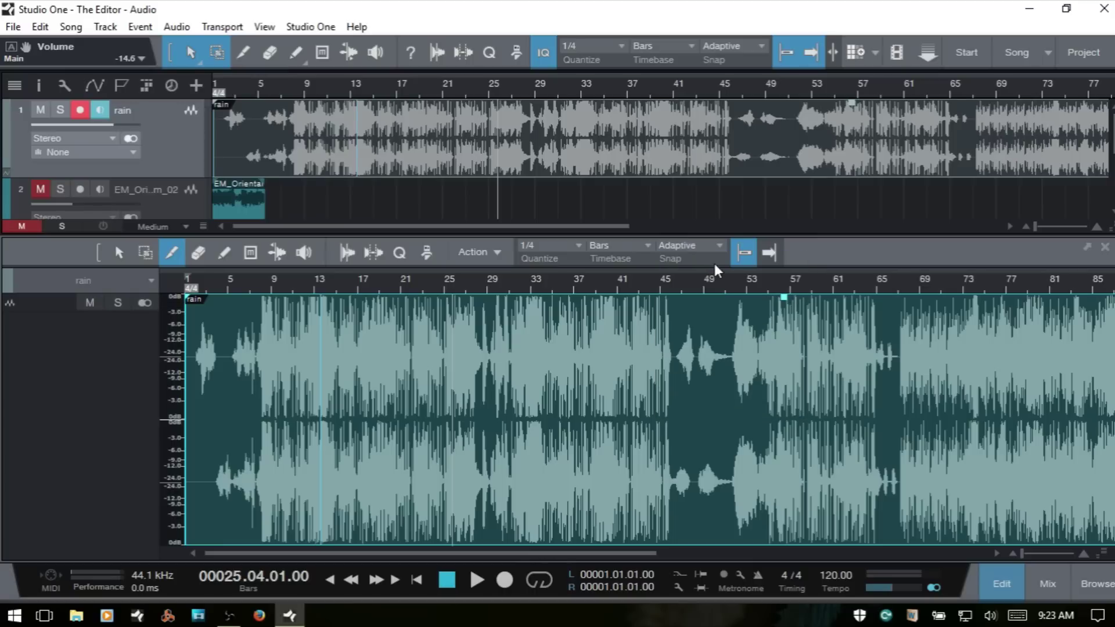
# With snapping off, split the rain event just before bar 47, between bars 48 and 49, and between bars 50 and 51
pyautogui.moveTo(699, 278); pyautogui.dragTo(699, 325)
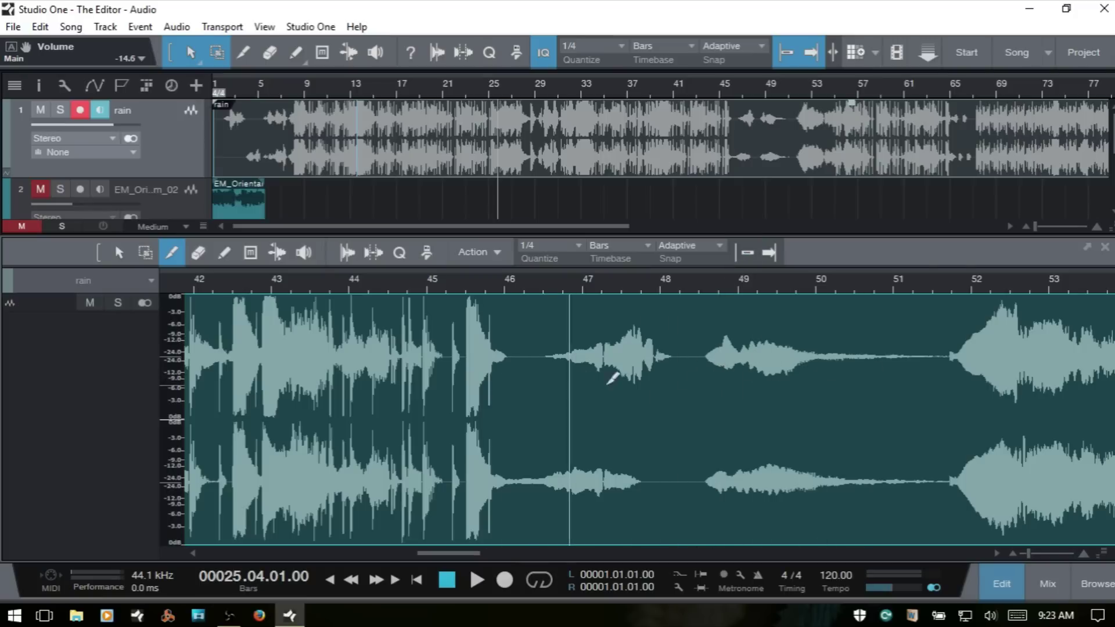
pyautogui.click(694, 381)
pyautogui.click(855, 383)
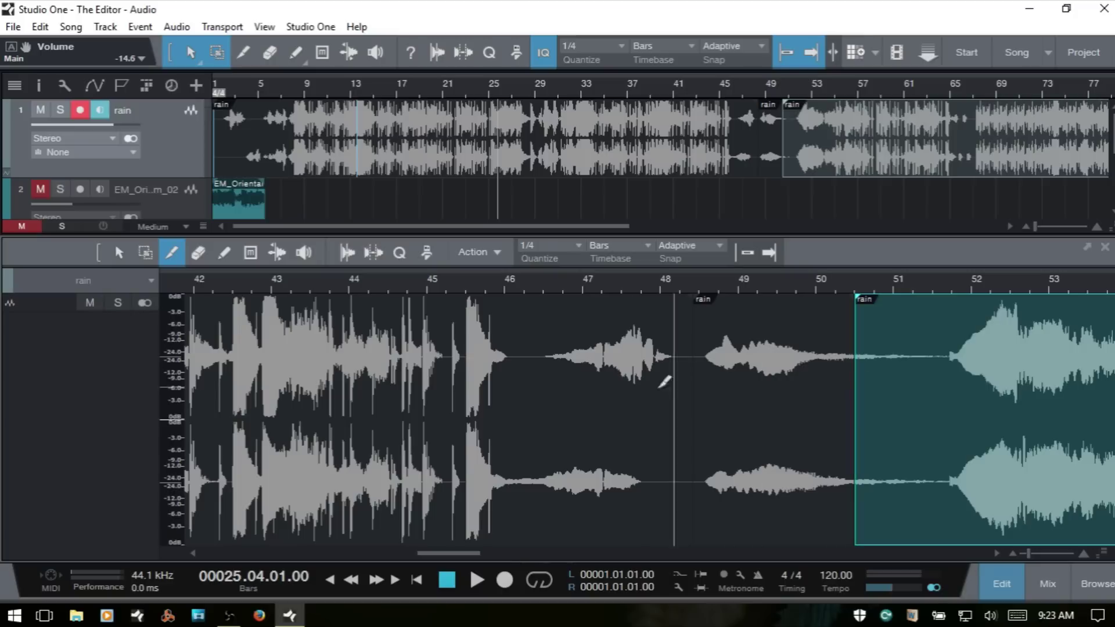
pyautogui.click(577, 382)
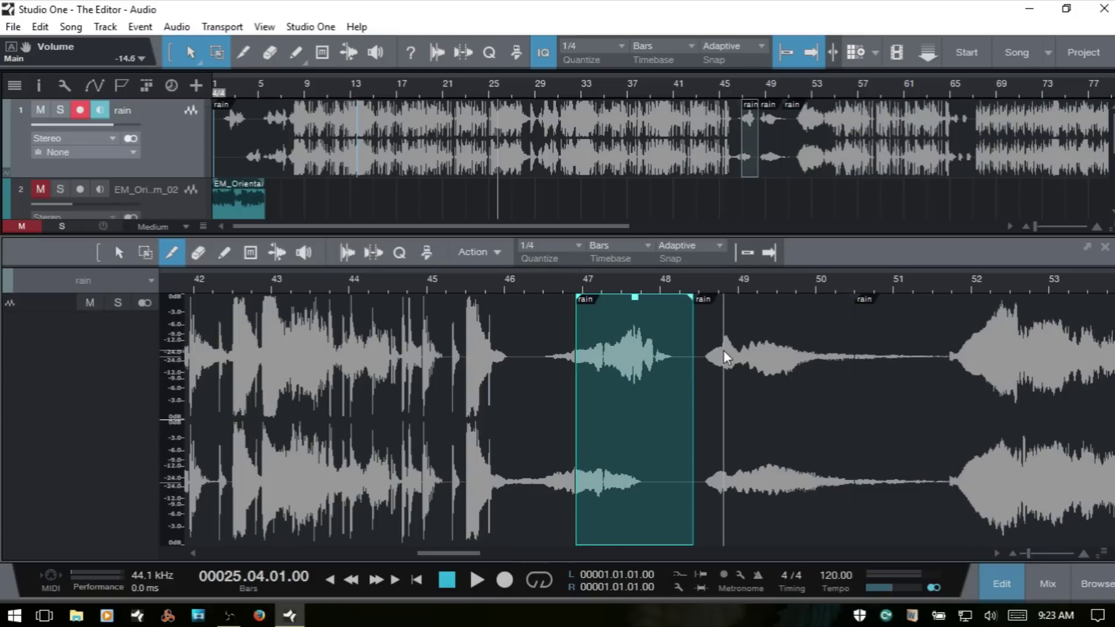
# Undo the three splits on the rain event
pyautogui.hotkey('ctrl', 'z')
pyautogui.hotkey('ctrl', 'z')
pyautogui.hotkey('ctrl', 'z')
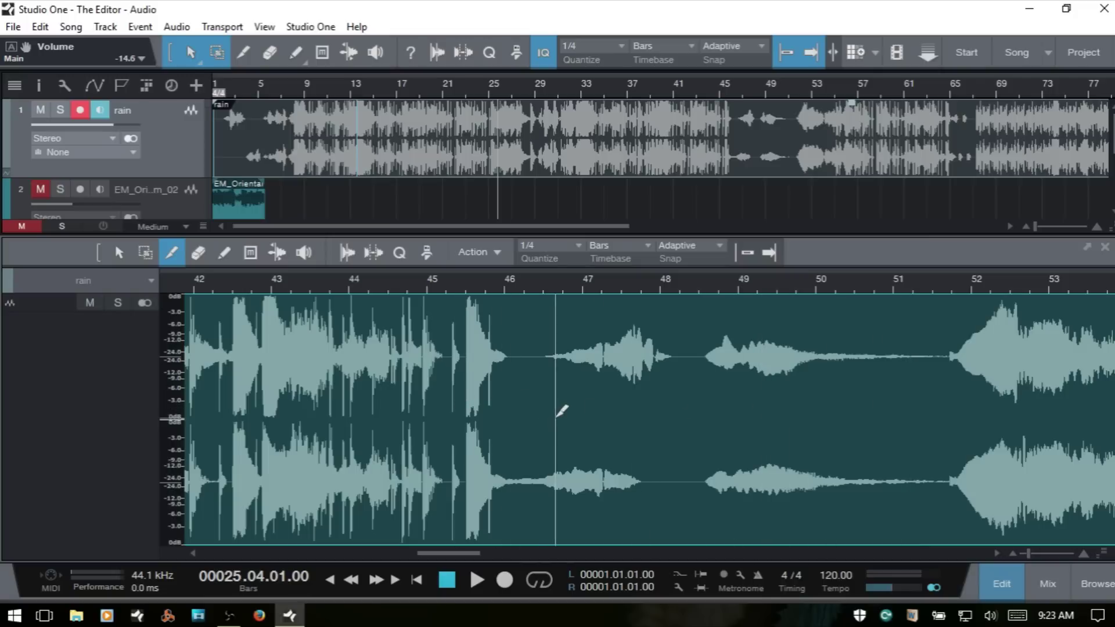
# Play the rain event from about 46.3 while switching the editor's Autoscroll on and off, and stop playback near the end of bar 64
pyautogui.click(547, 289)
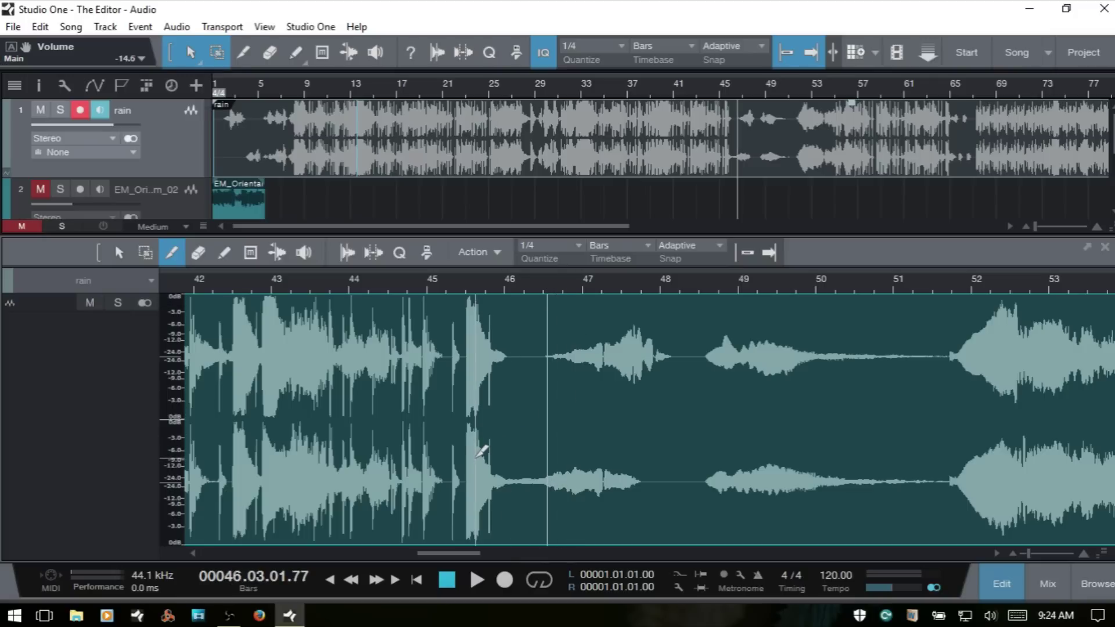
pyautogui.press('f')
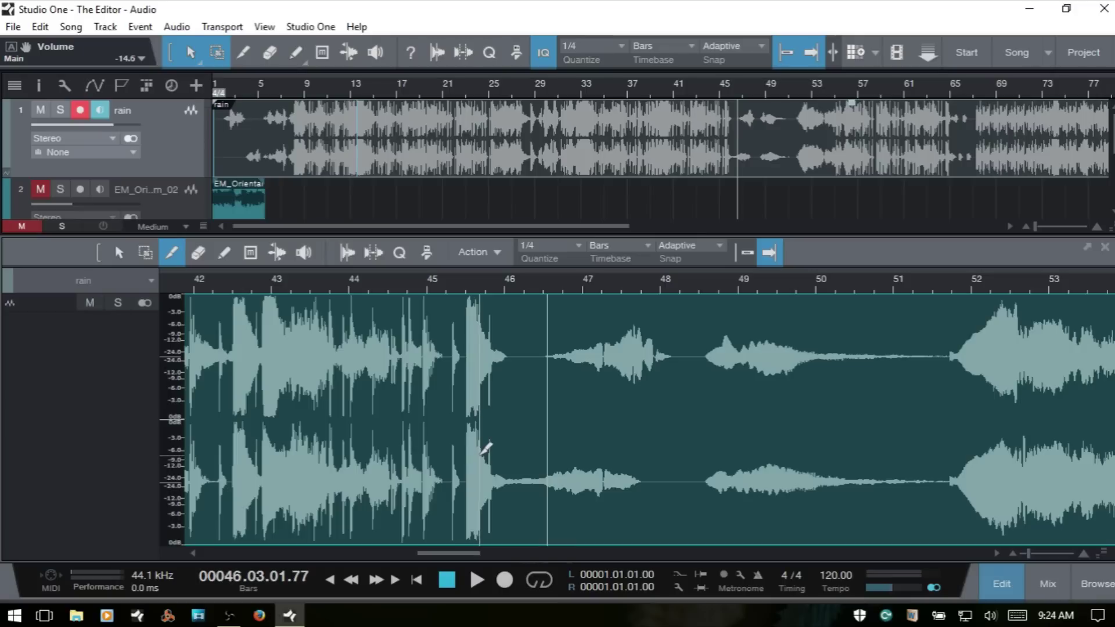
pyautogui.press('space')
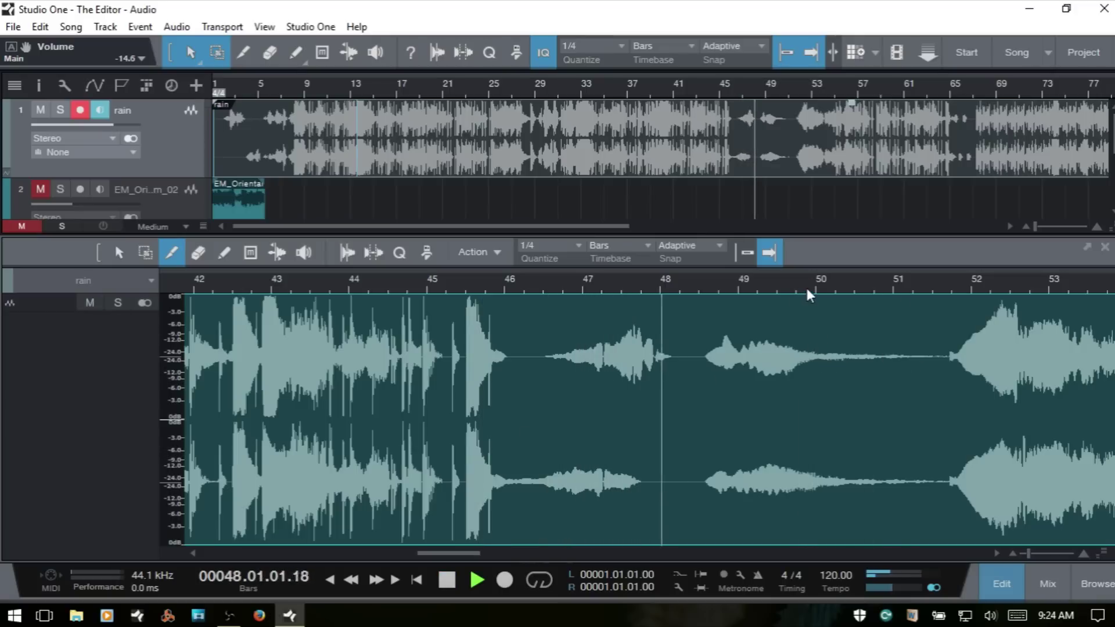
pyautogui.press('f')
pyautogui.moveTo(775, 280); pyautogui.dragTo(777, 324)
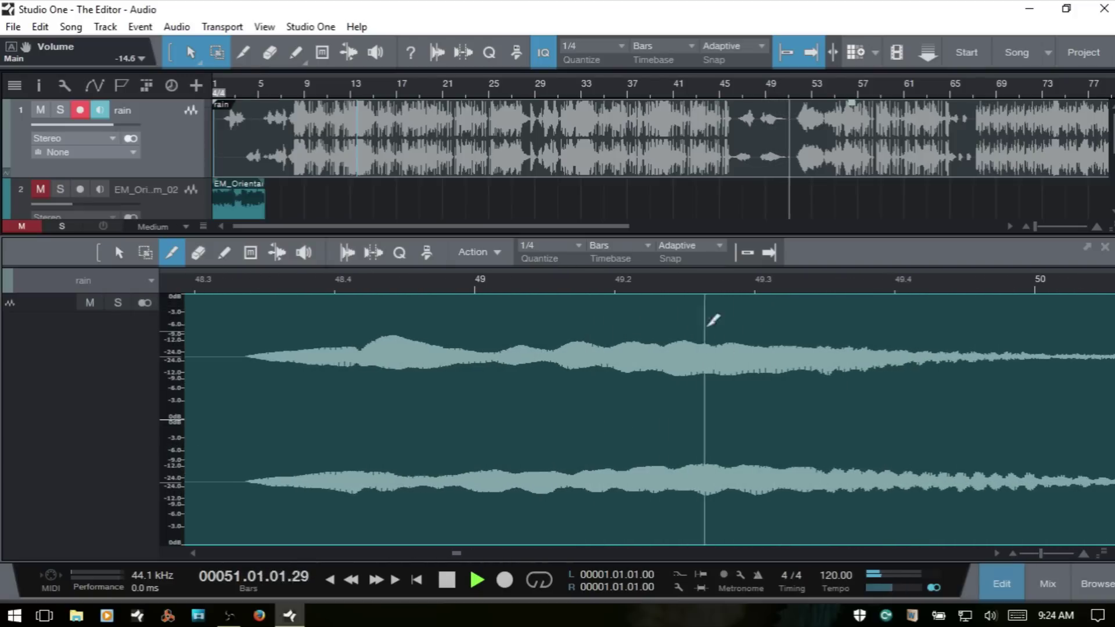
pyautogui.press('f')
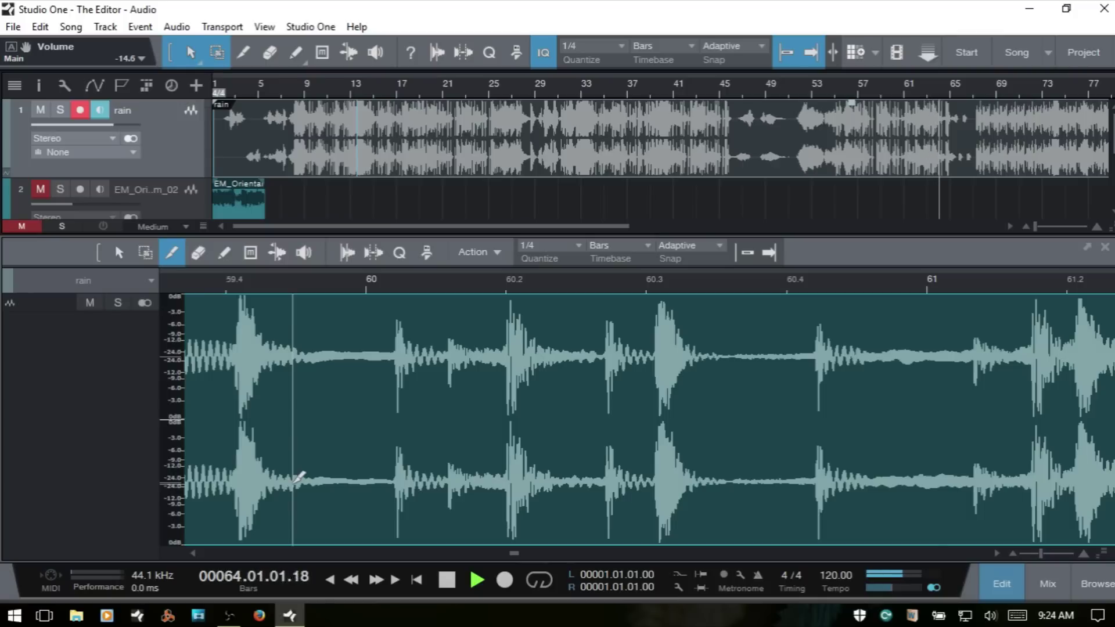
pyautogui.press('space')
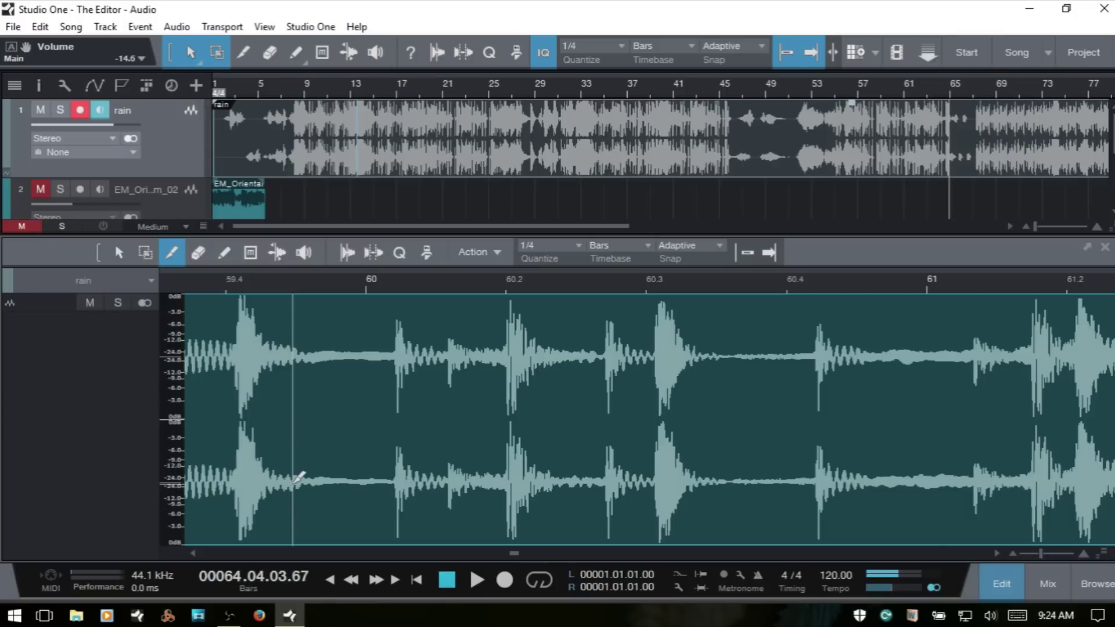